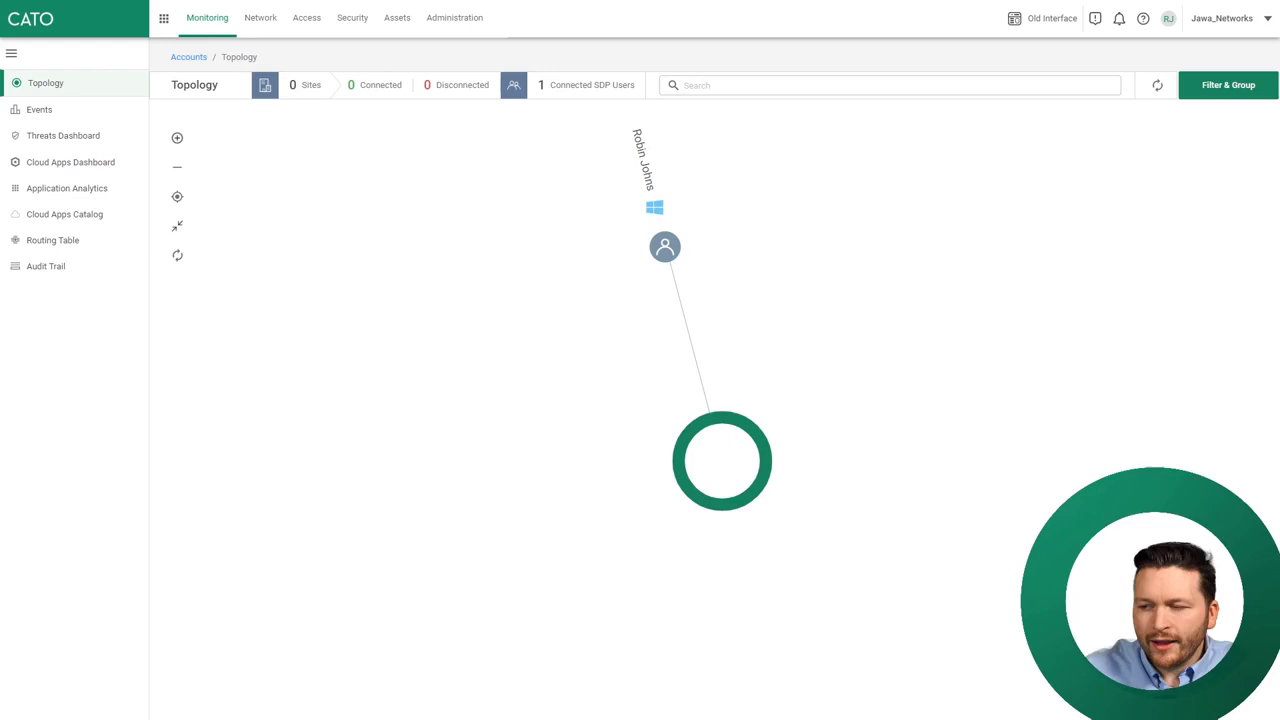
Step: Show the Cloud Apps Dashboard's top Unsanctioned apps and zoom the headquarters map to North America
left_click_drag(808, 299, 782, 337)
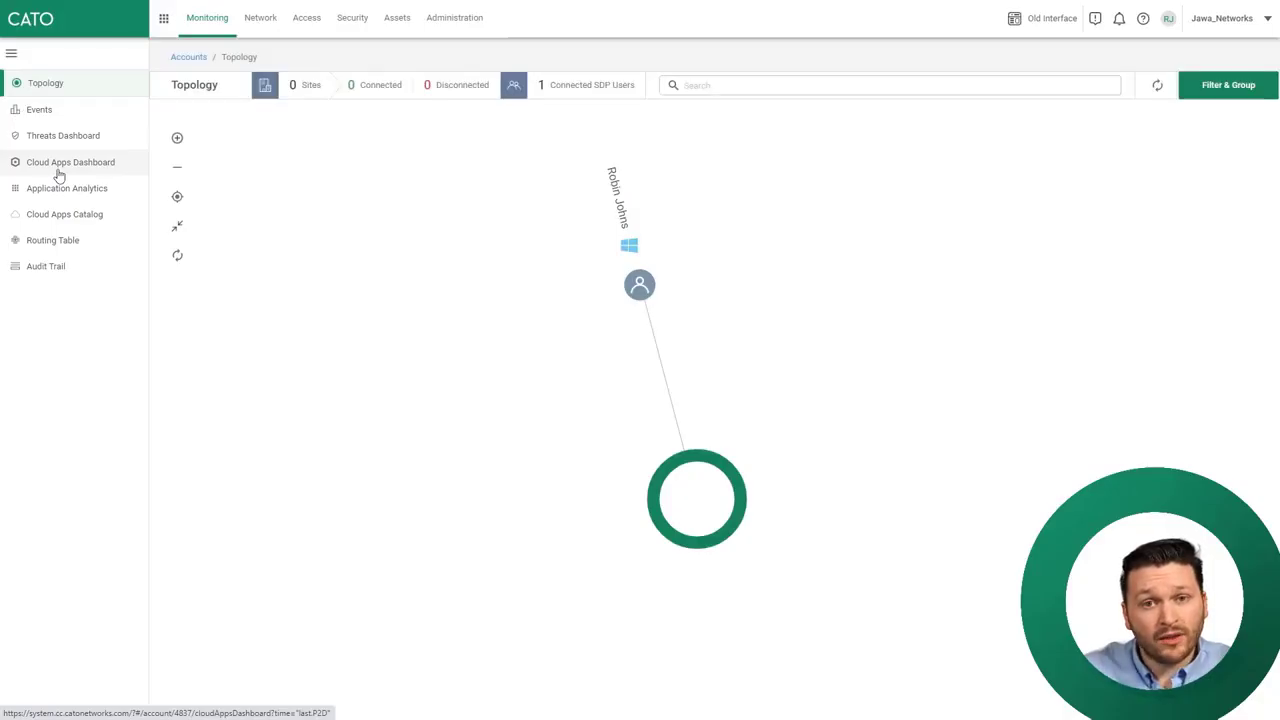
left_click(55, 171)
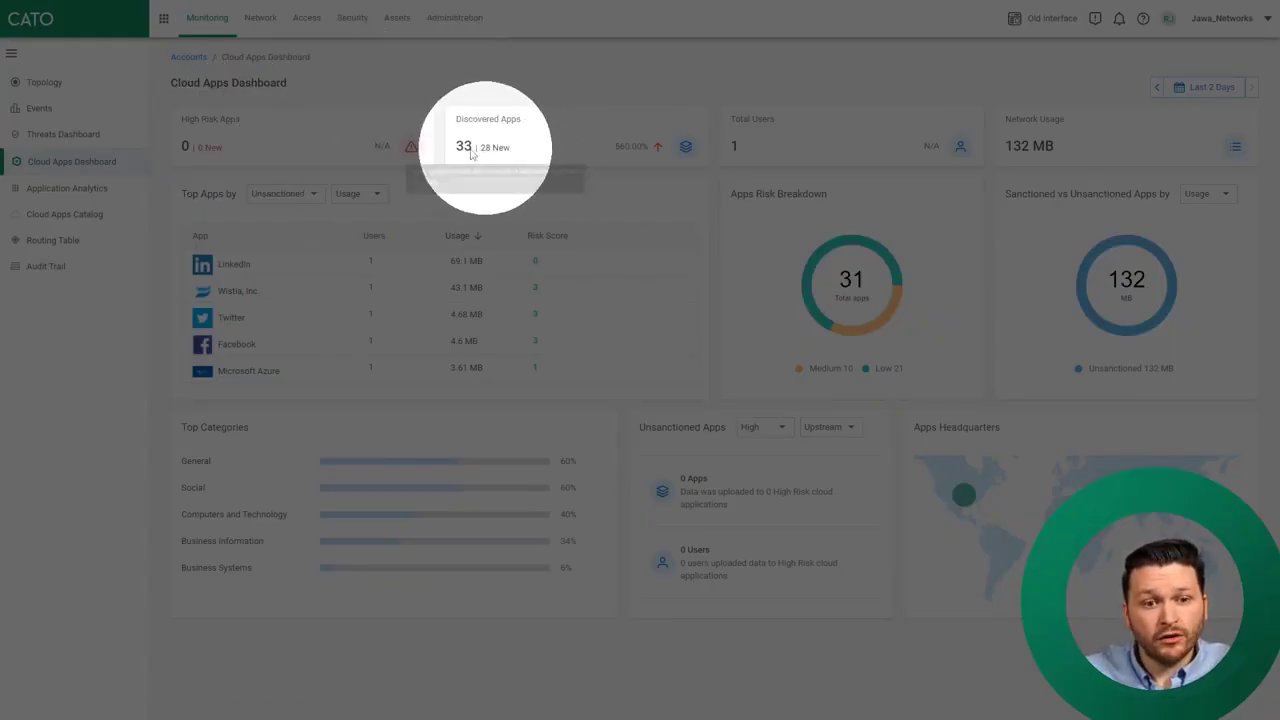
mouse_move(485, 147)
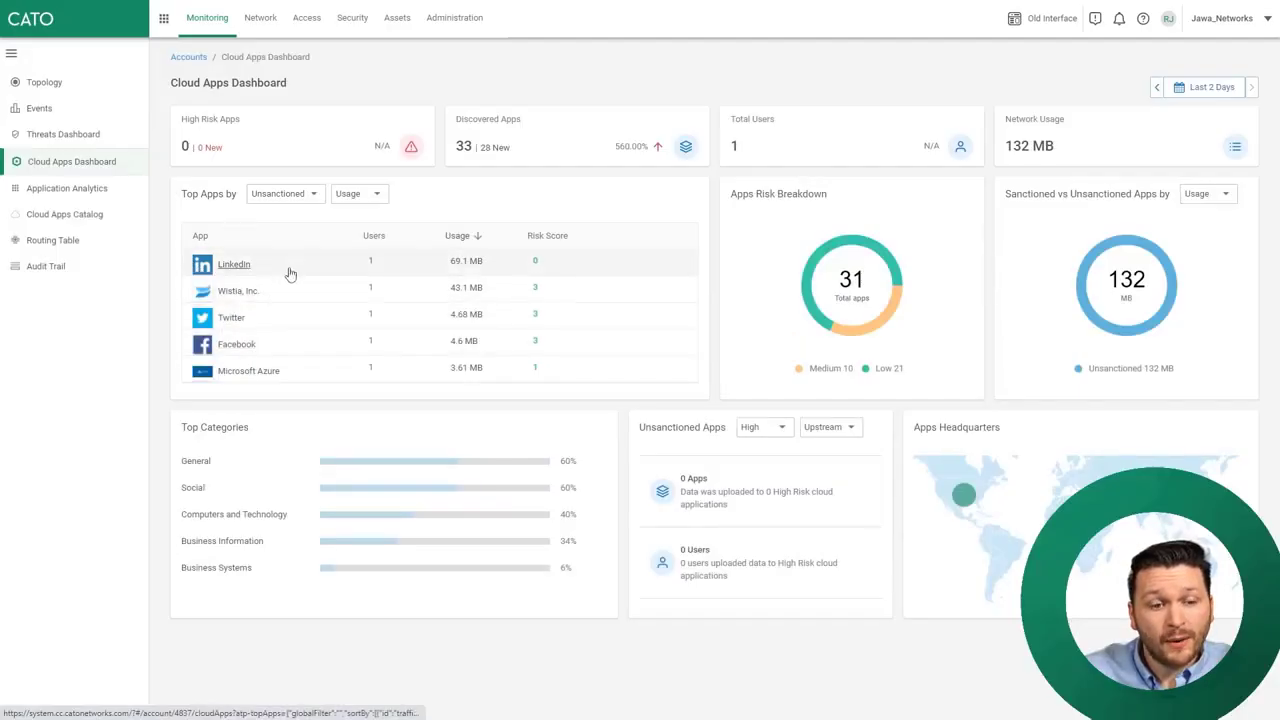
left_click(300, 194)
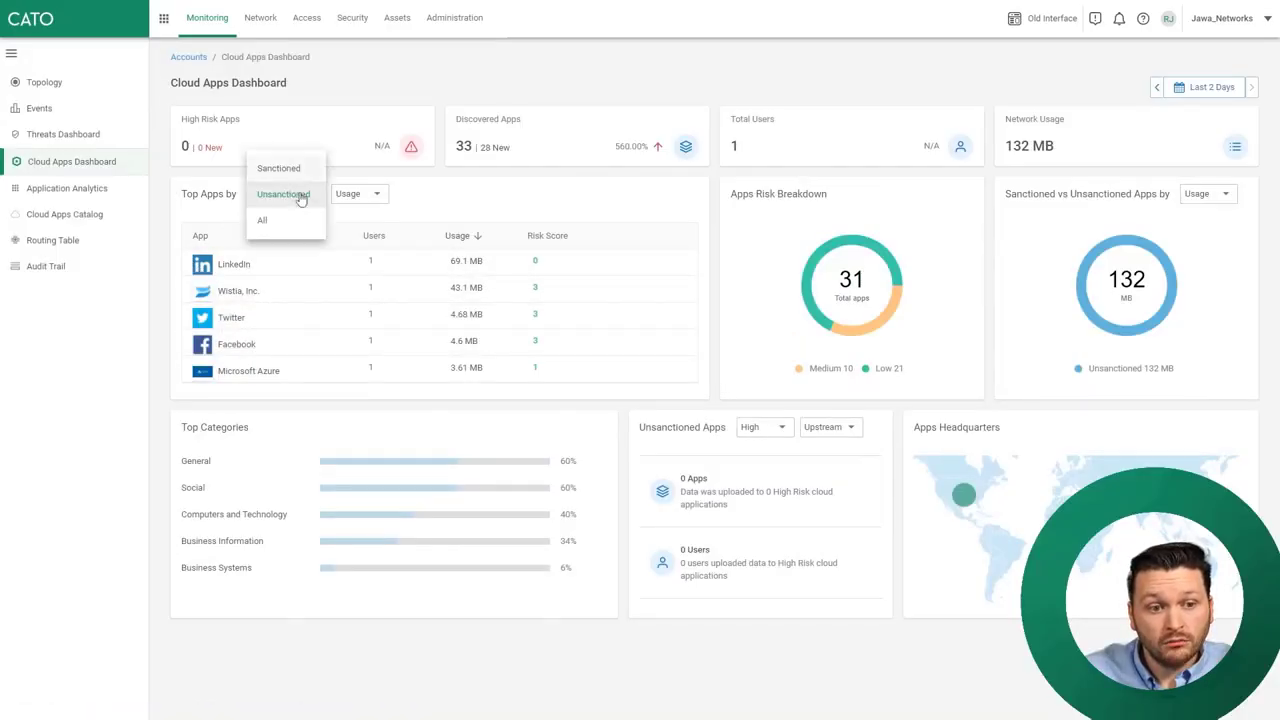
left_click(216, 198)
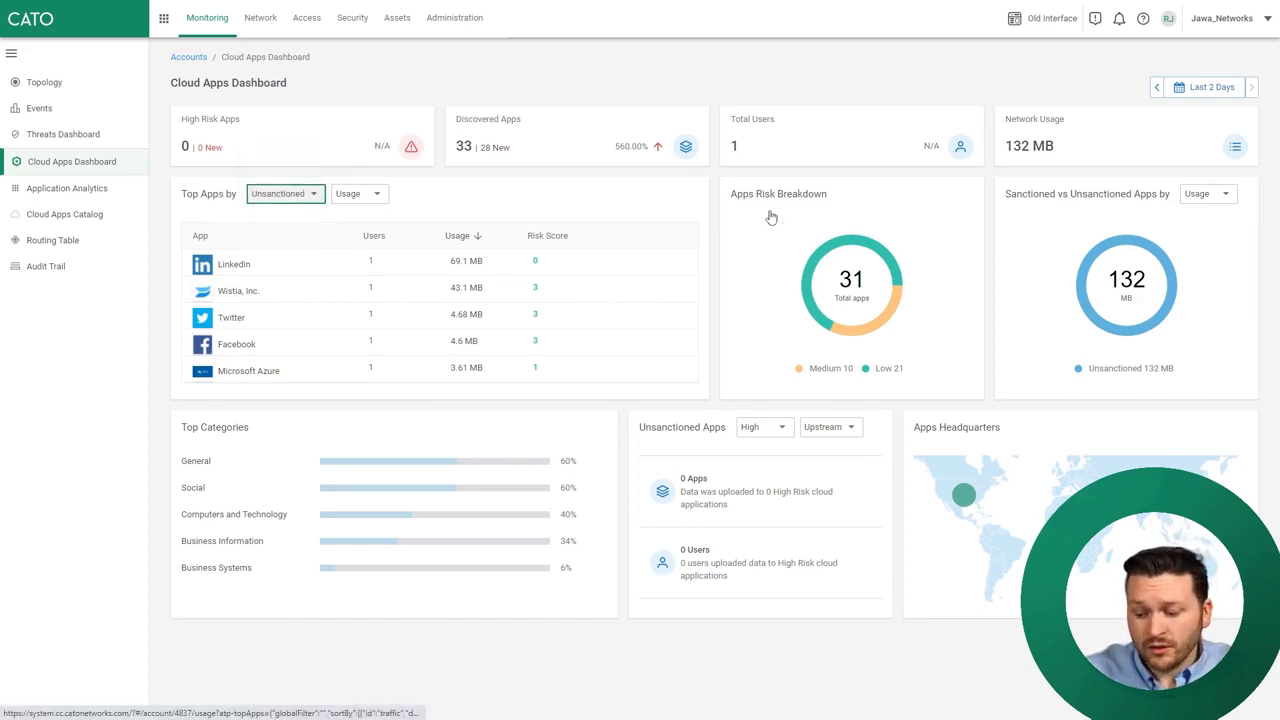
double_click(1036, 500)
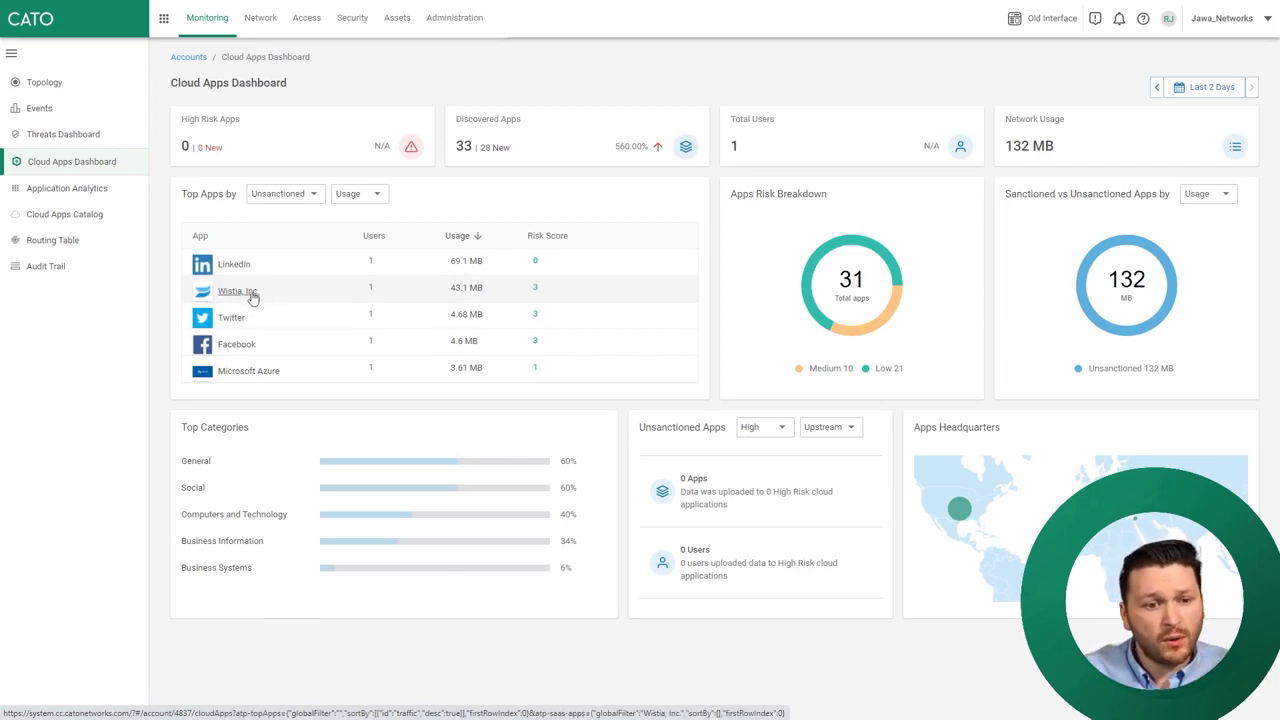
Step: Expand Wistia, Inc.'s catalog details, highlighting its description, headquarters and 51-100 employee count
left_click(245, 293)
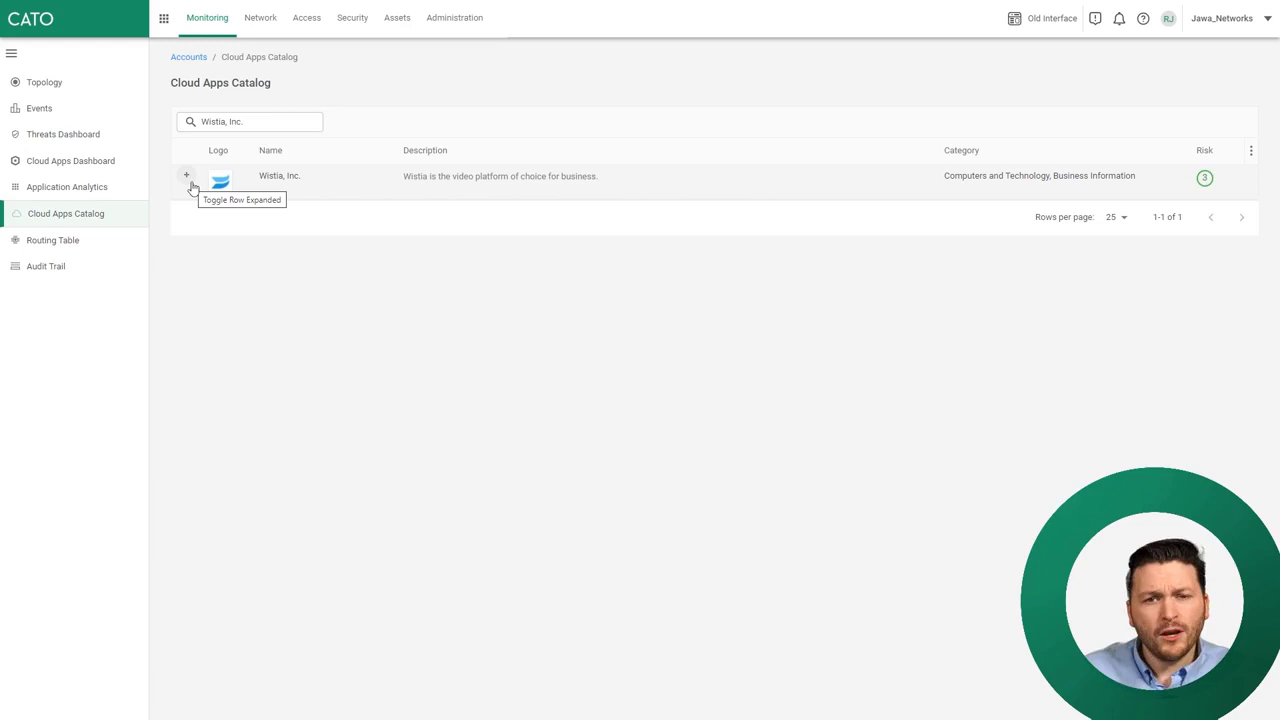
left_click(187, 176)
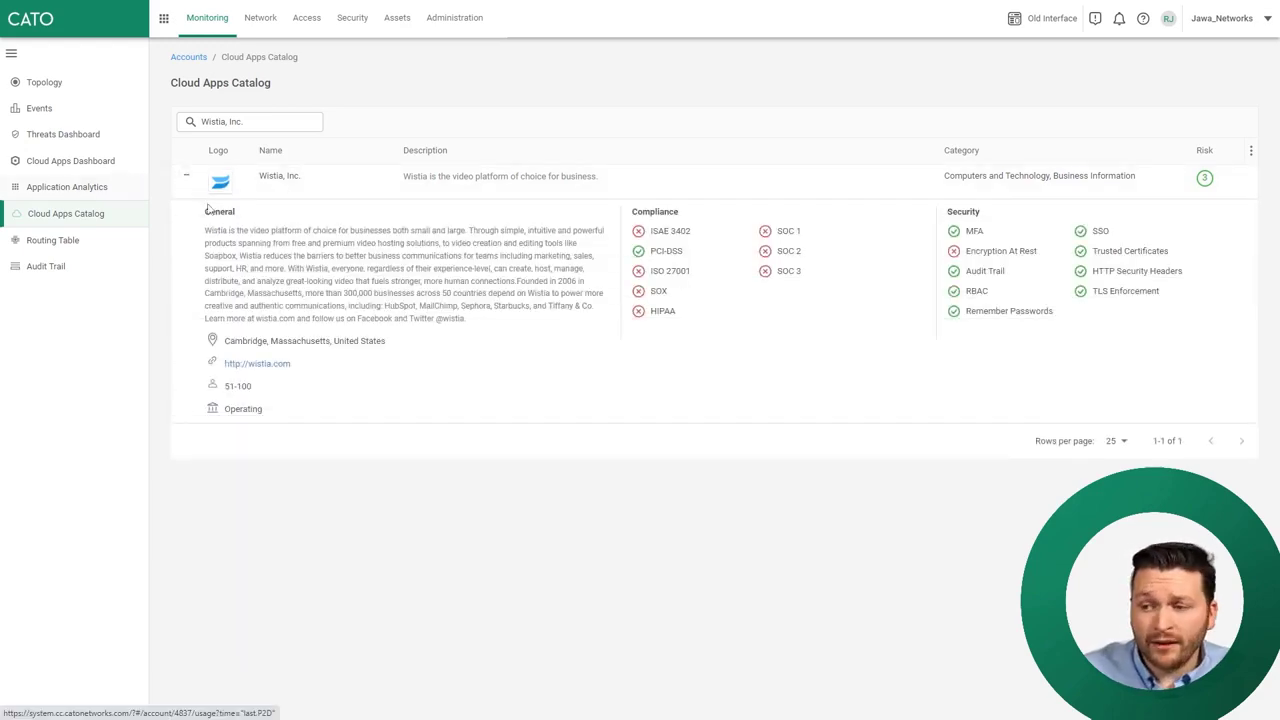
left_click_drag(204, 230, 438, 318)
left_click(510, 486)
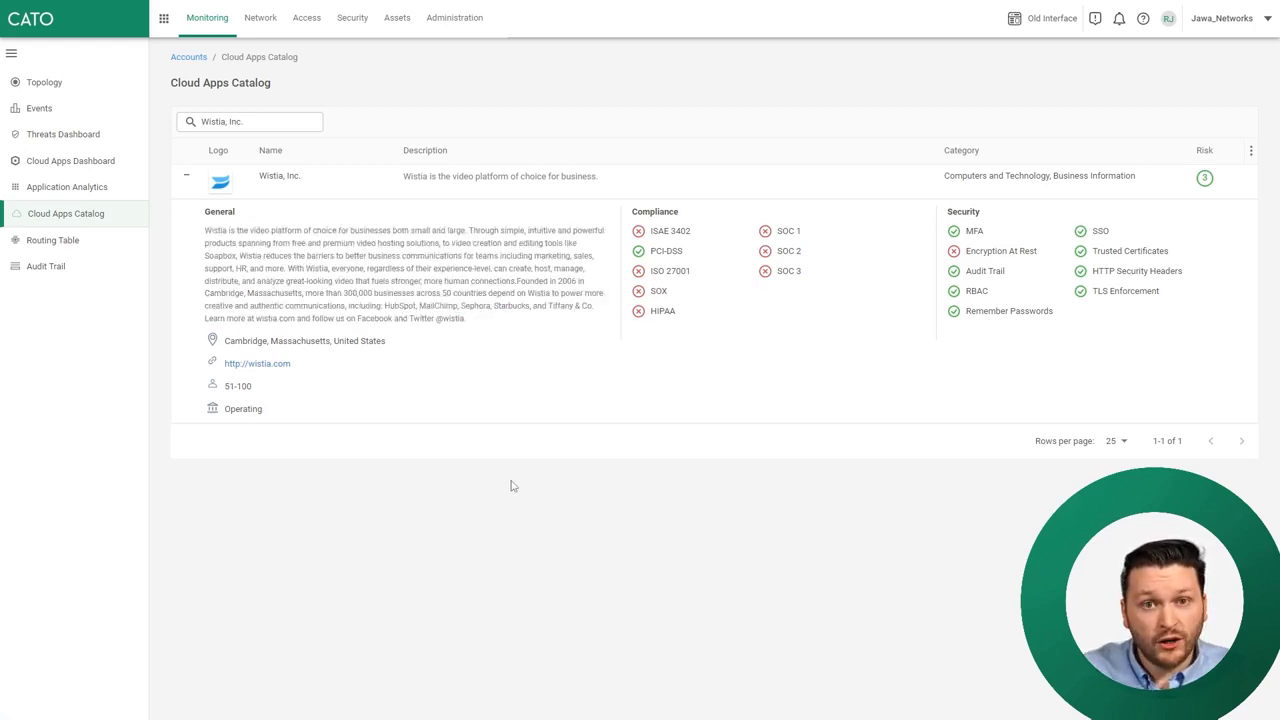
left_click_drag(230, 341, 378, 345)
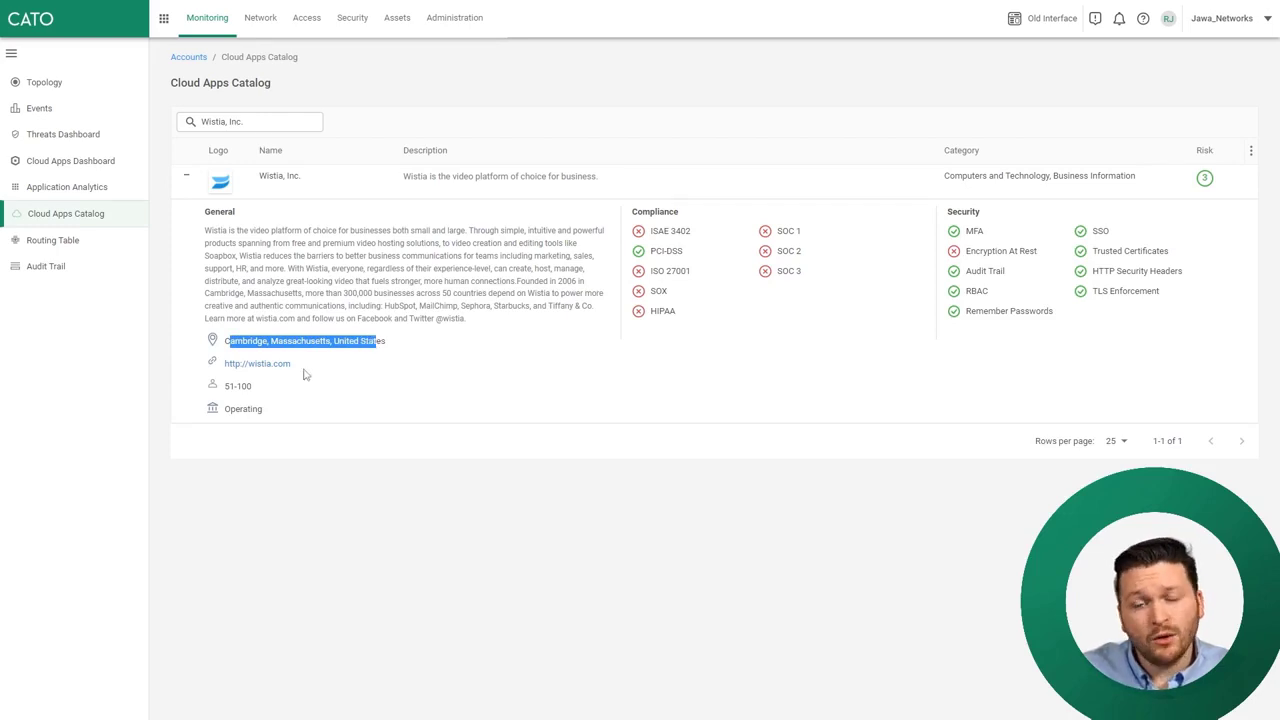
left_click_drag(240, 385, 333, 493)
left_click(333, 493)
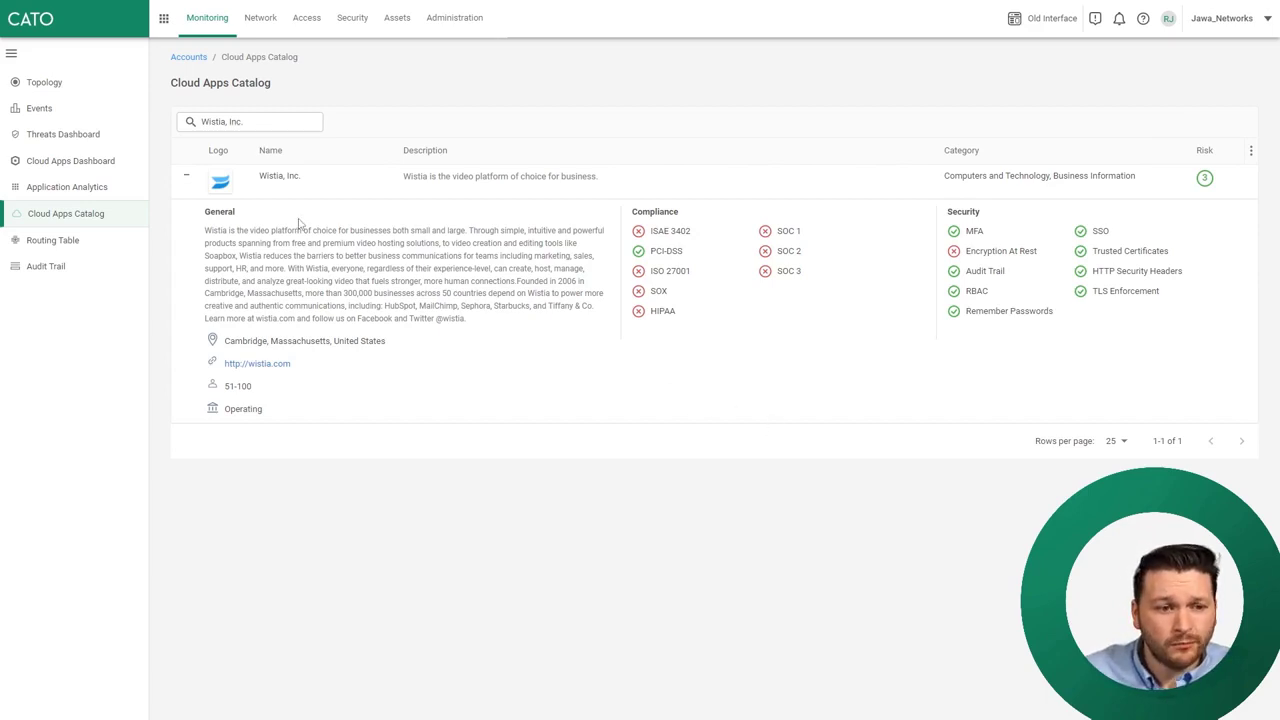
Step: Switch the Cloud Apps Dashboard's Top Apps list from Unsanctioned to Sanctioned, which shows no data
left_click(104, 162)
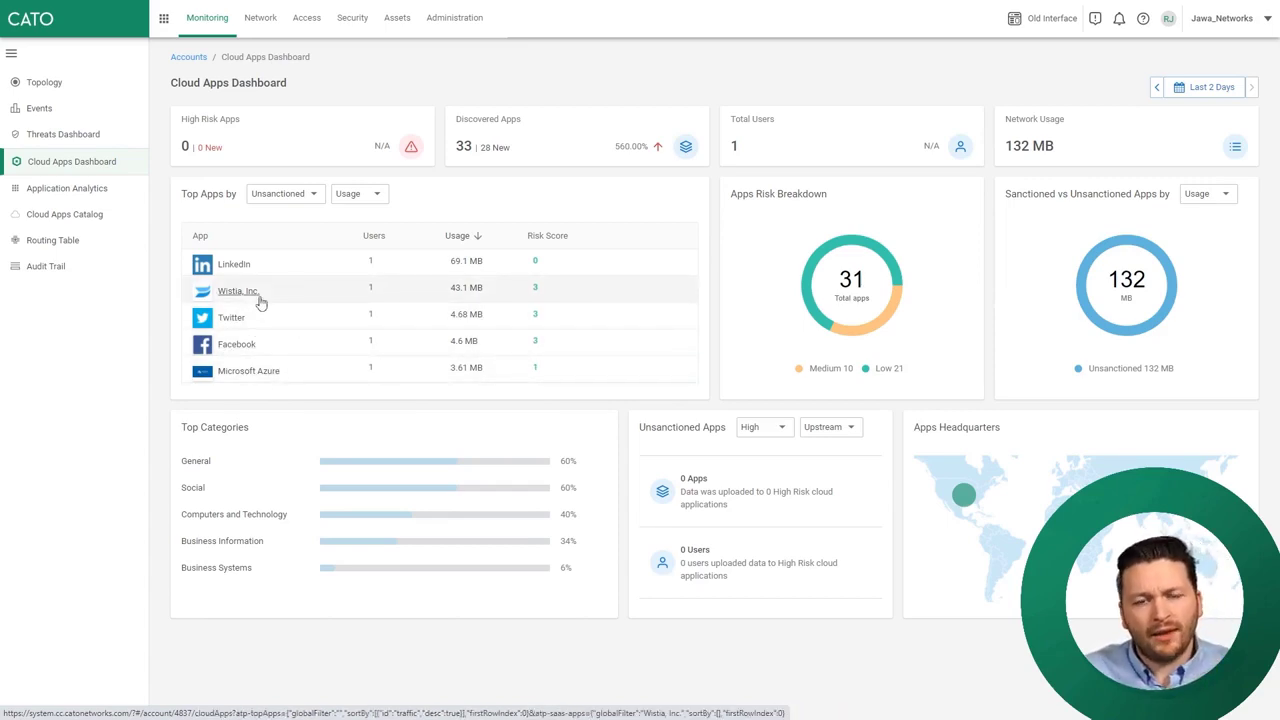
left_click(297, 201)
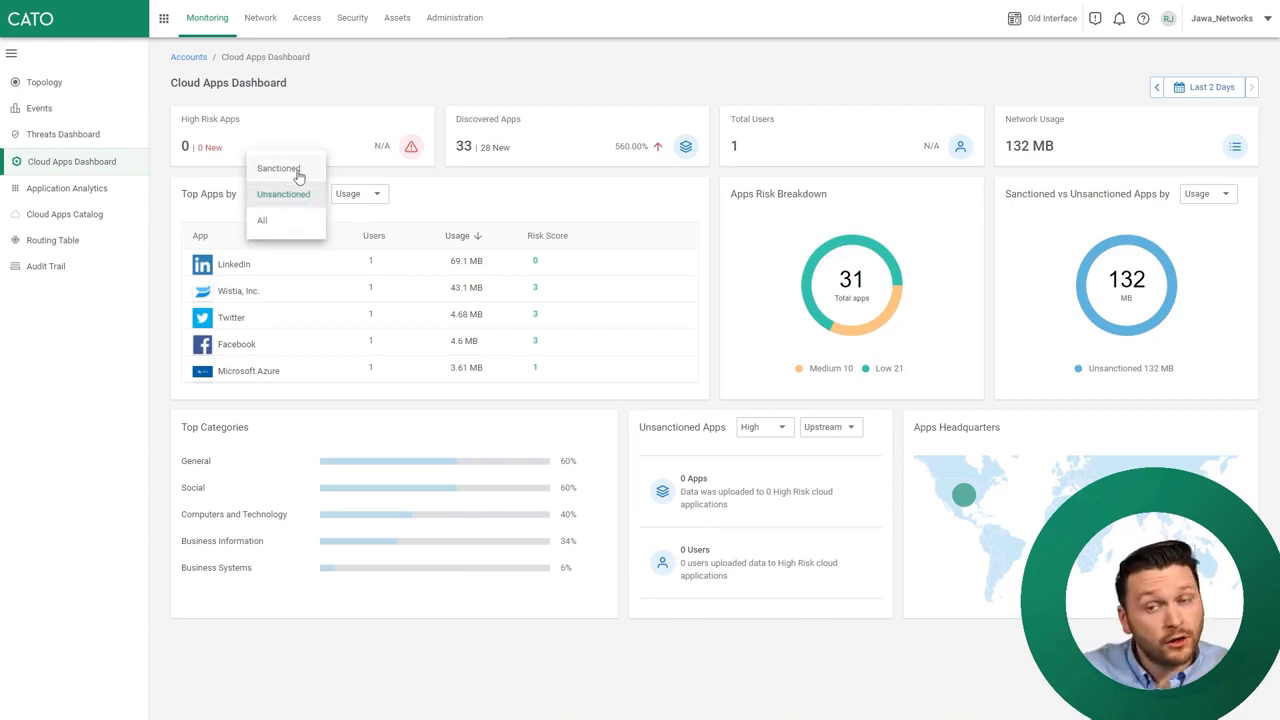
left_click(292, 170)
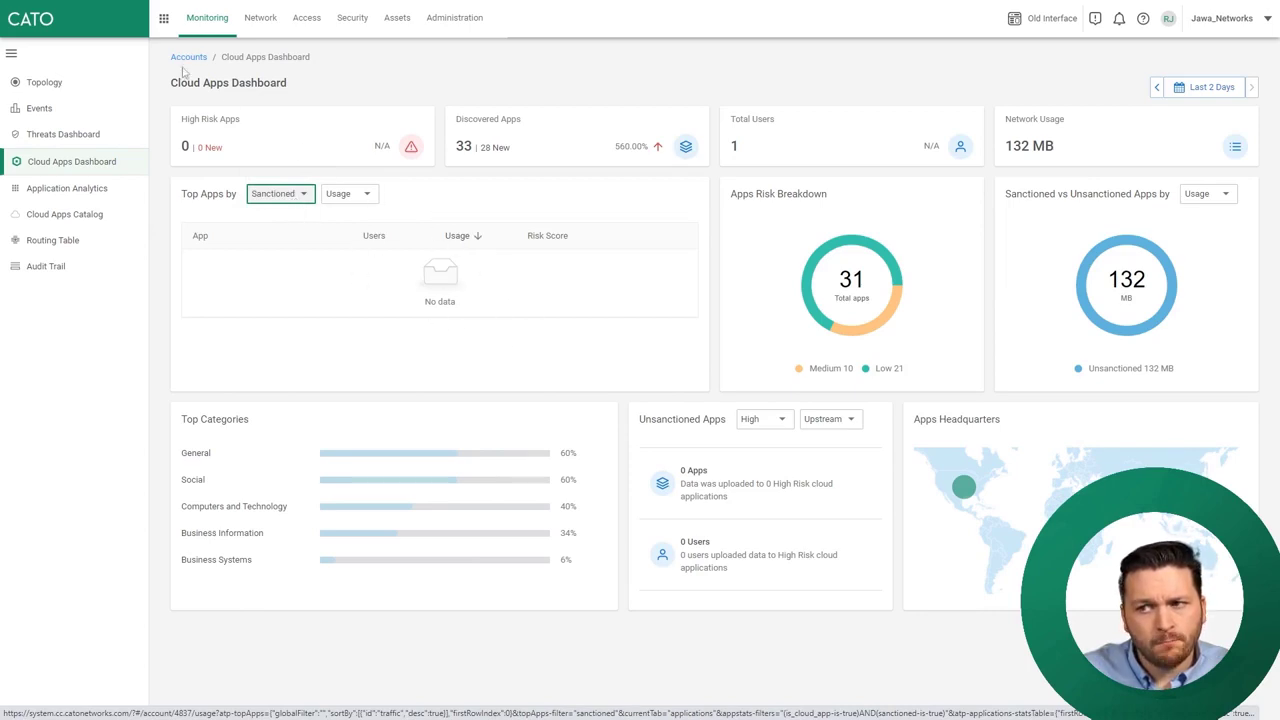
Step: Find the Categories page with the search 'cate' and start editing Sanctioned Apps members
left_click(163, 20)
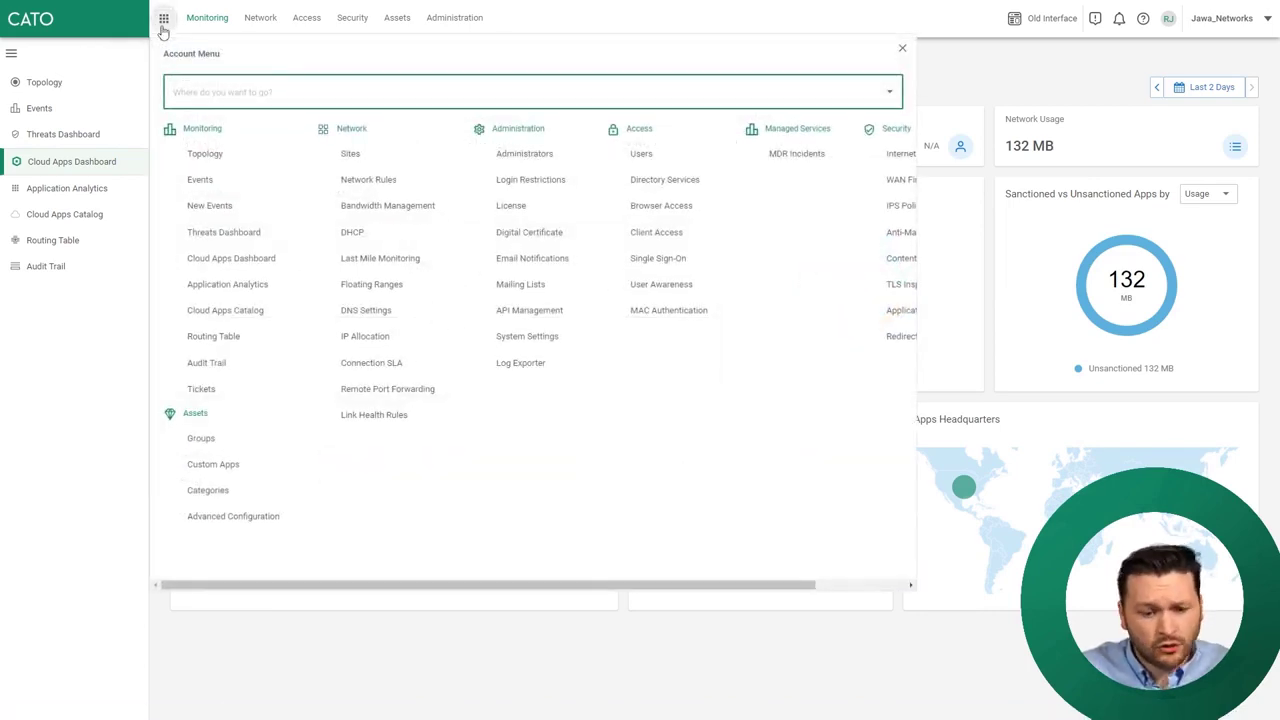
type("cate")
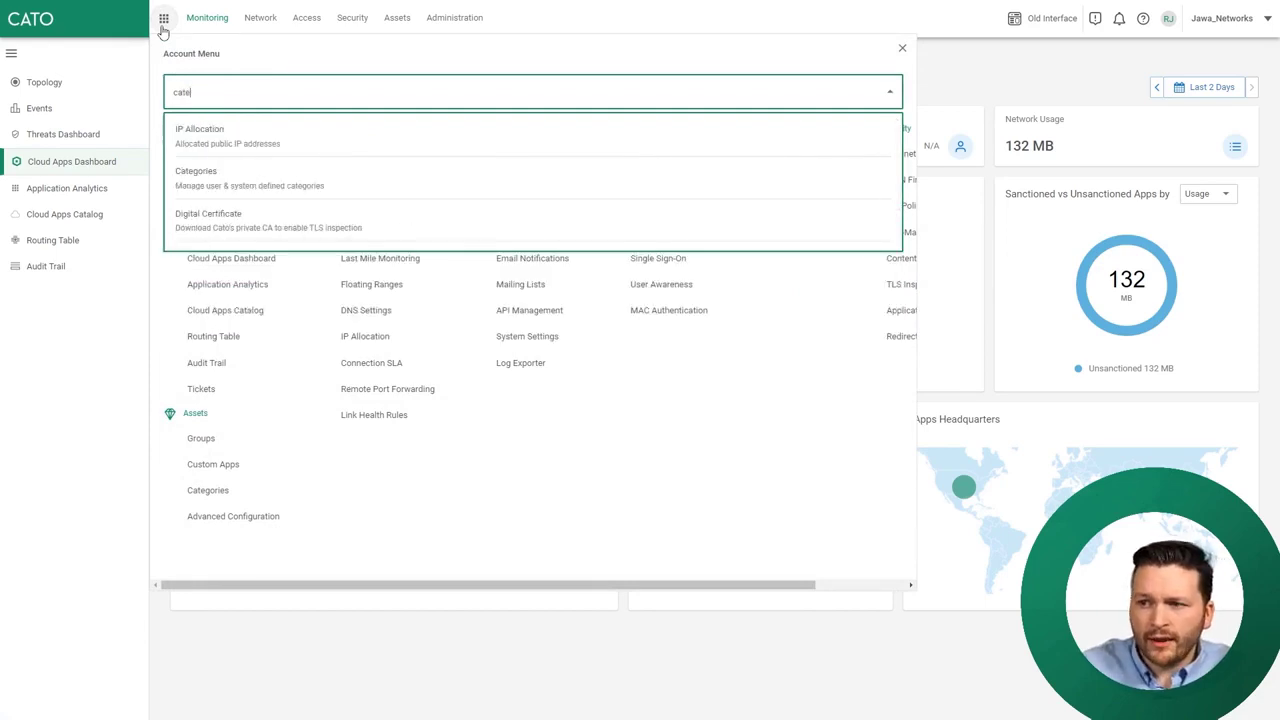
left_click(236, 172)
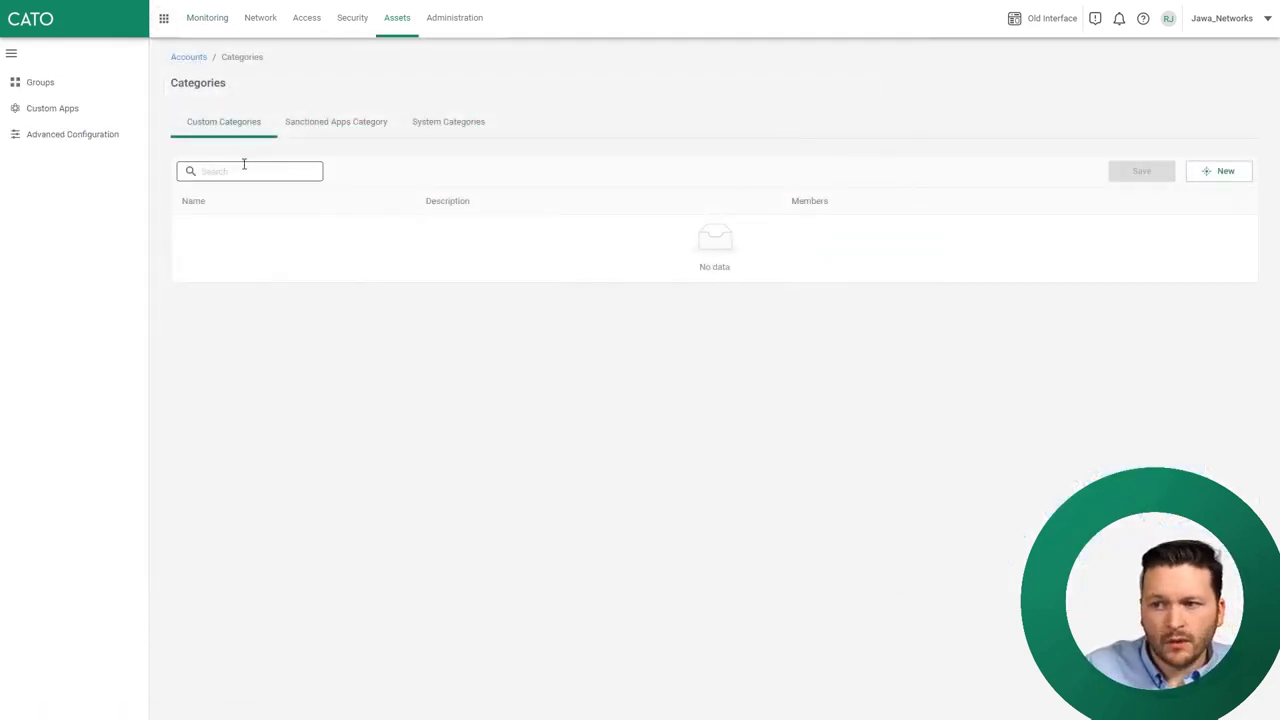
left_click(337, 127)
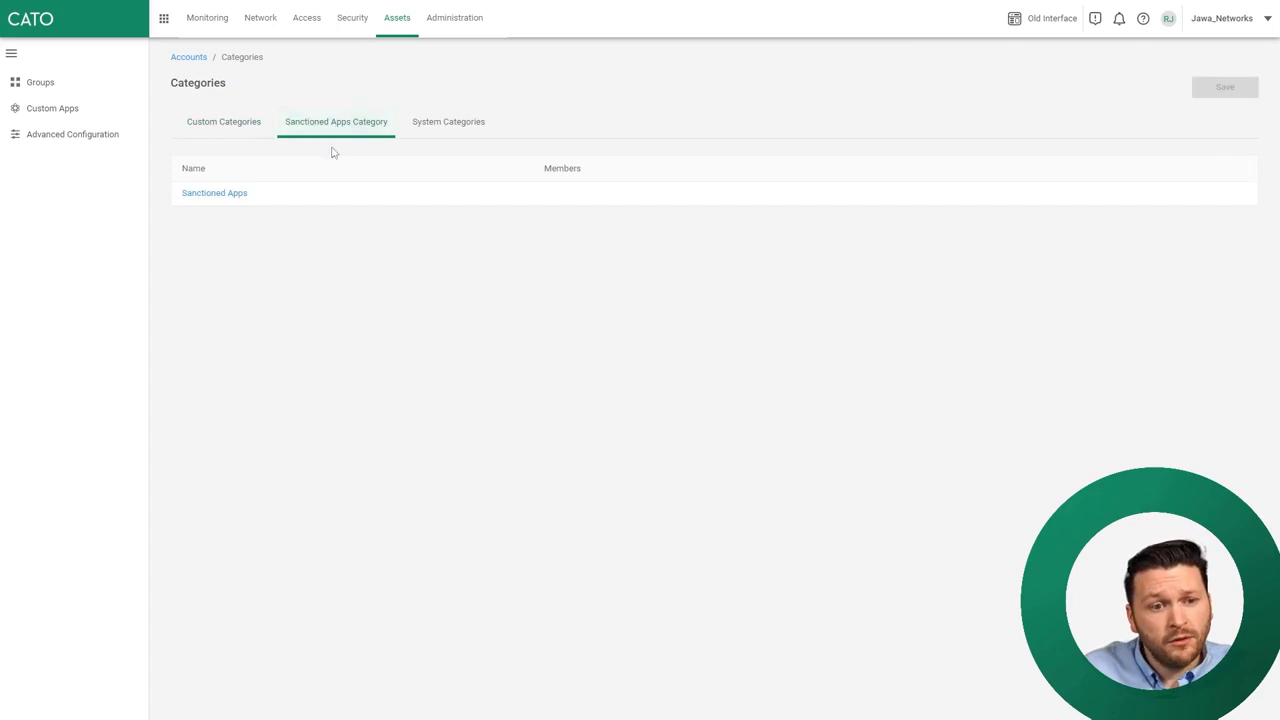
left_click(229, 196)
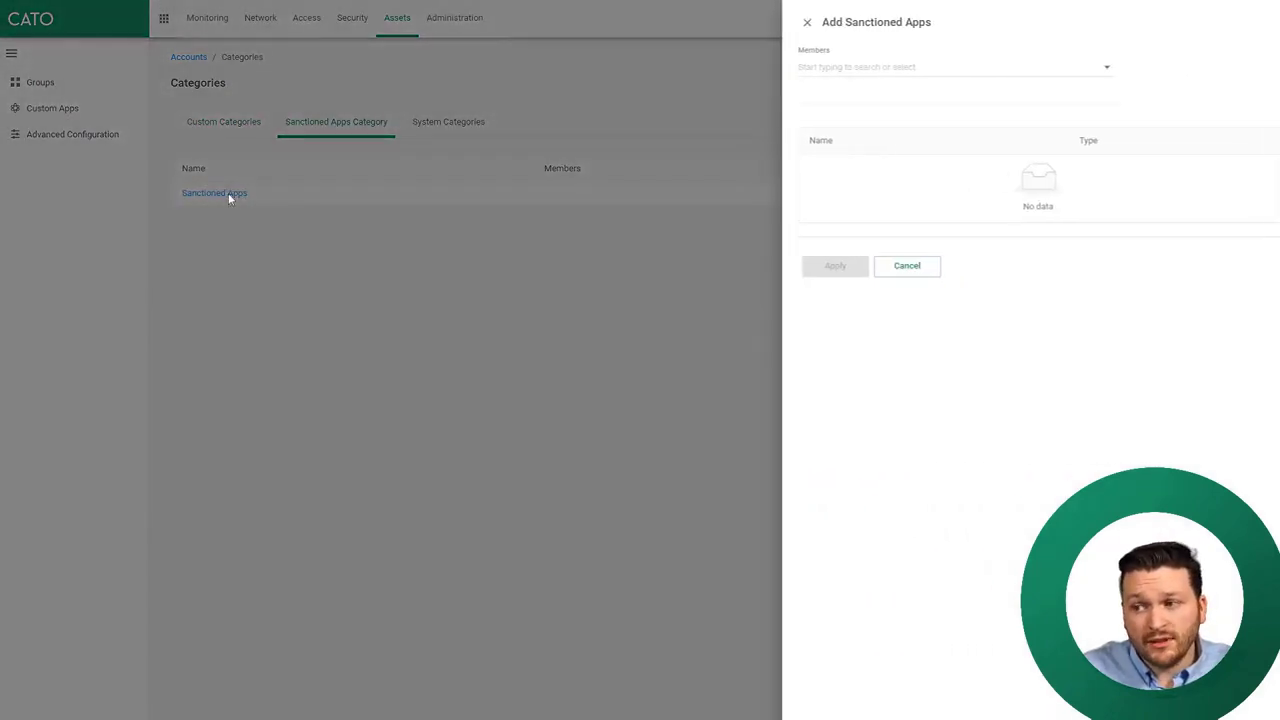
Step: Add application Wistia, Inc. as a Sanctioned Apps member, apply it and save the category
left_click(894, 66)
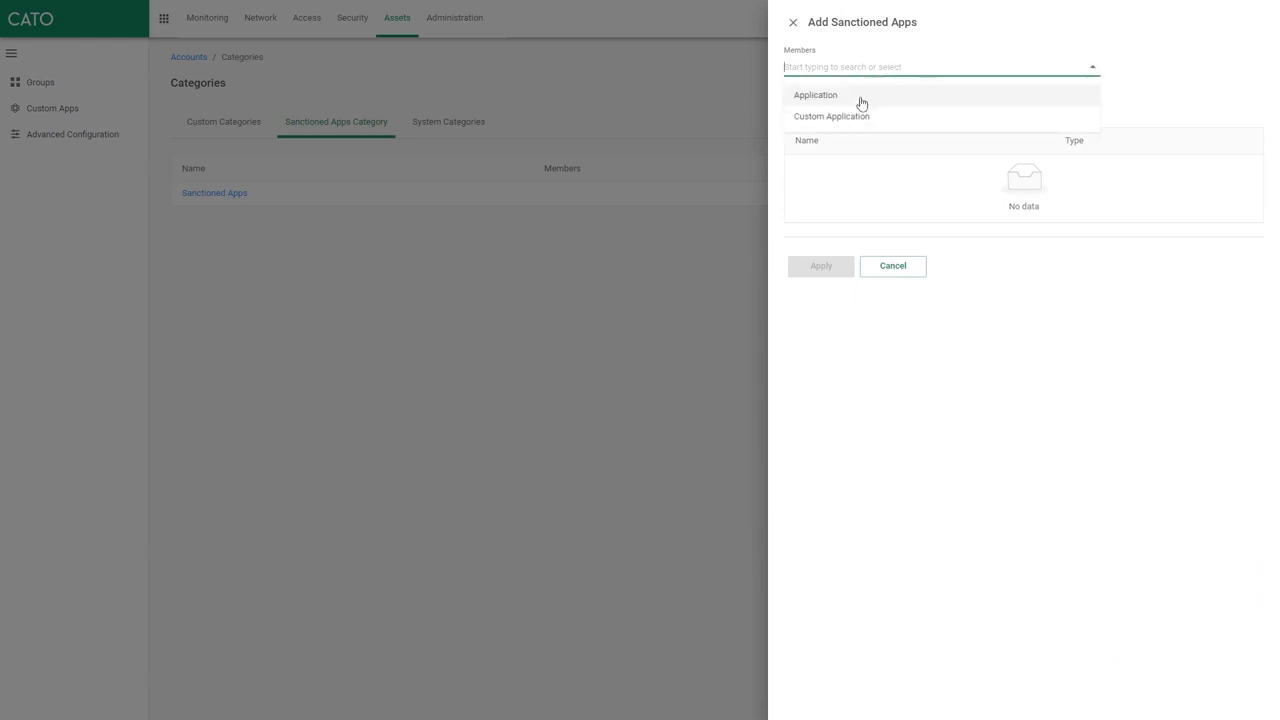
left_click(860, 96)
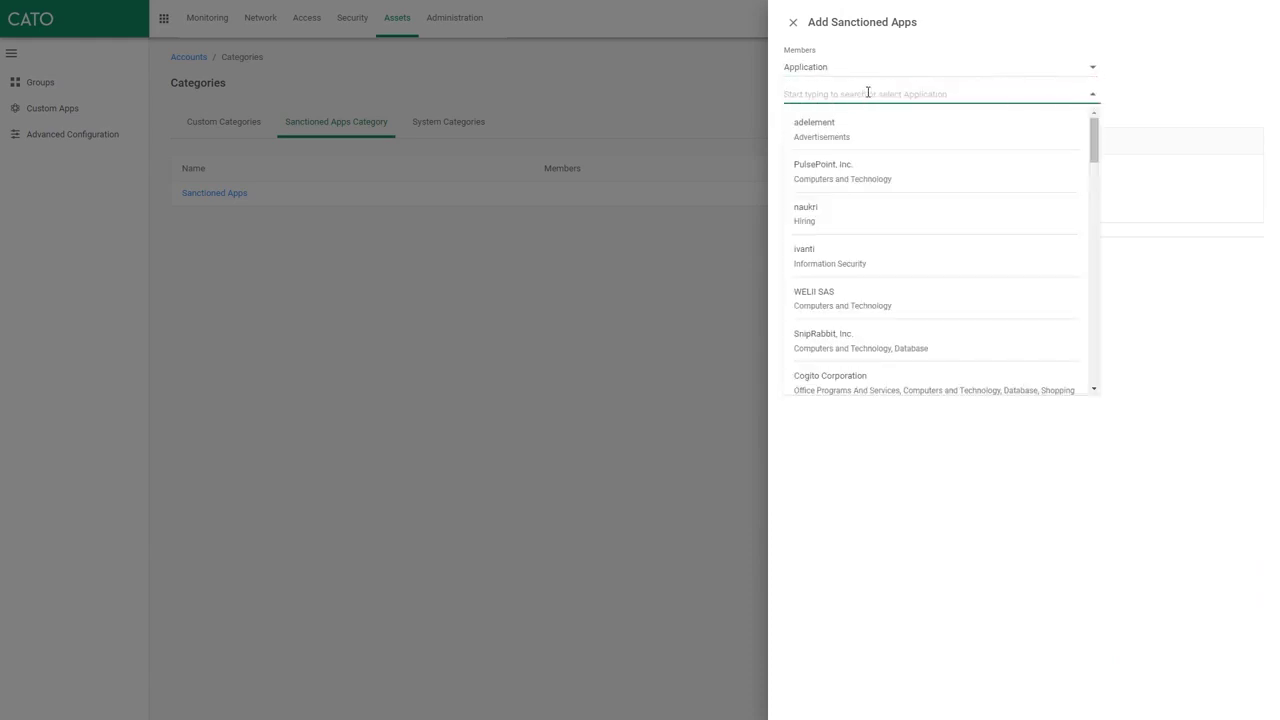
type("wisti")
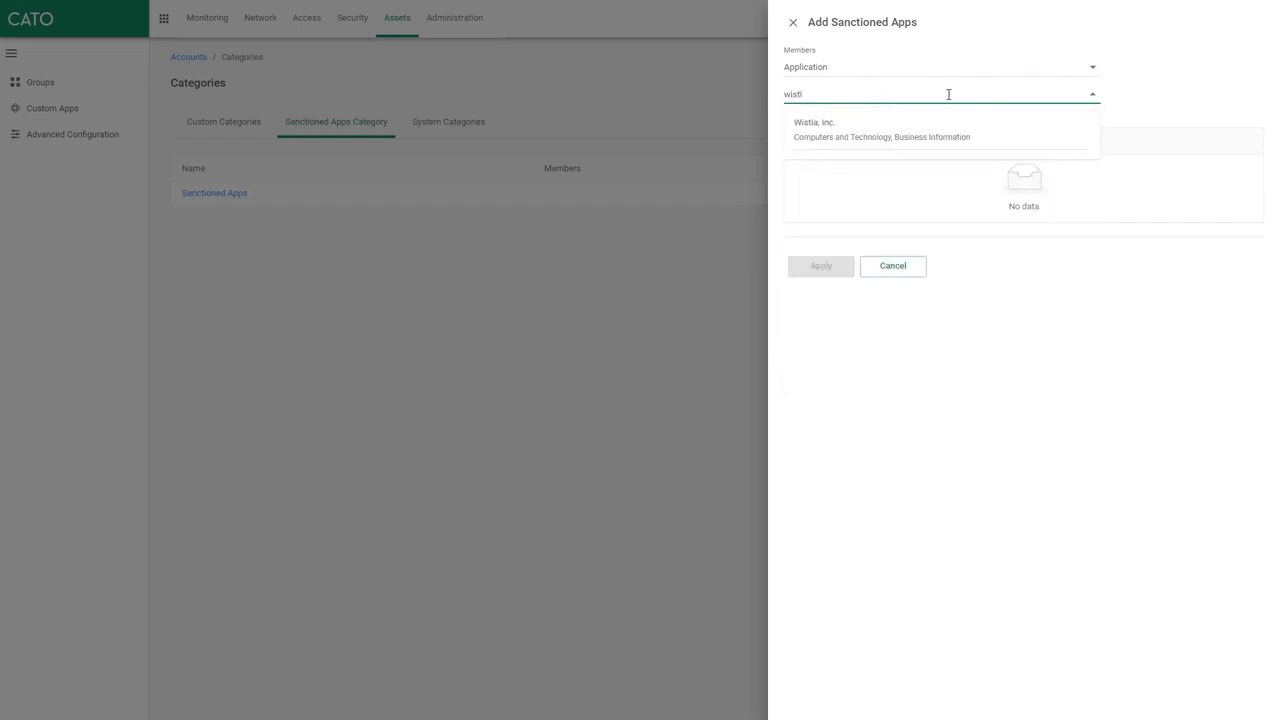
left_click(896, 126)
left_click(823, 224)
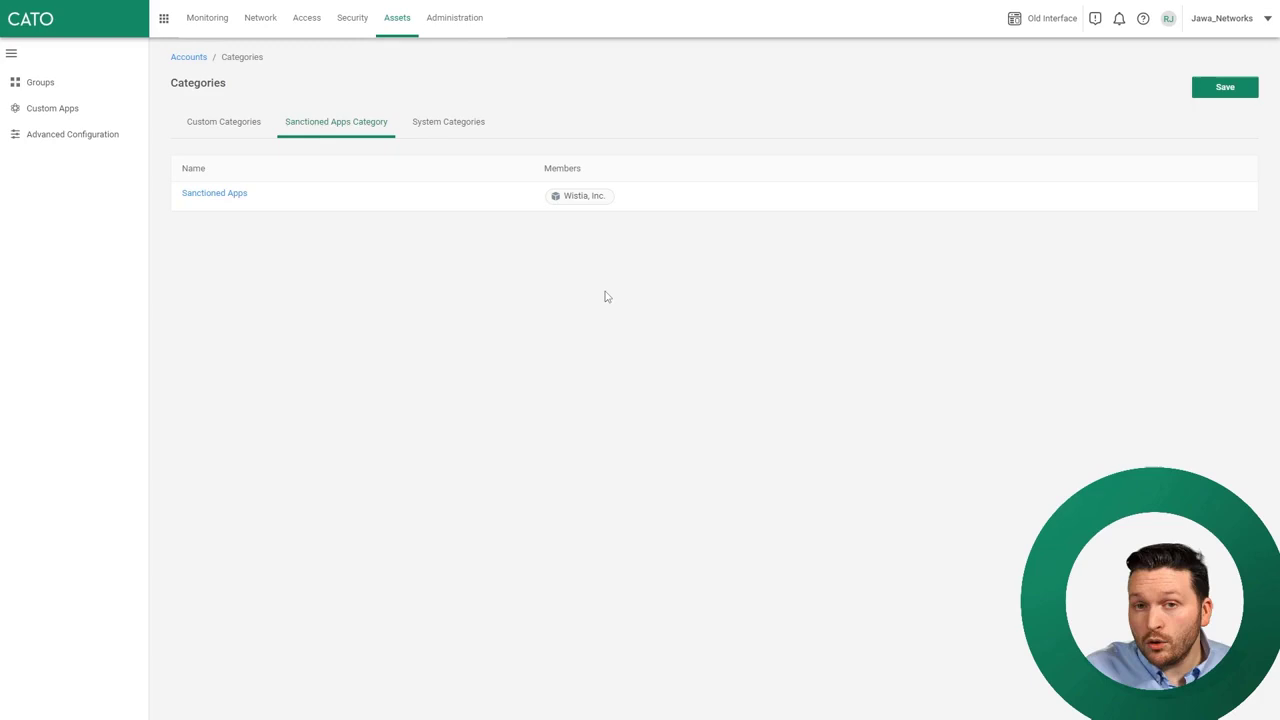
left_click(205, 22)
left_click(728, 388)
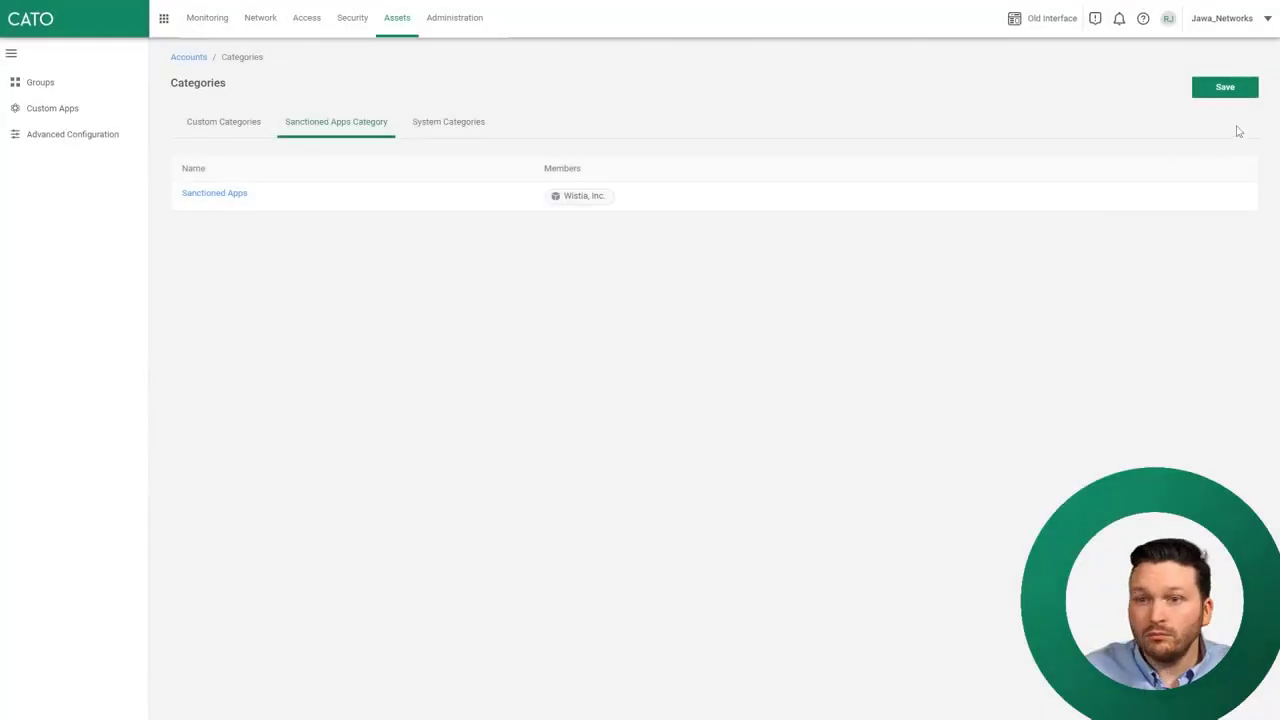
left_click(1207, 92)
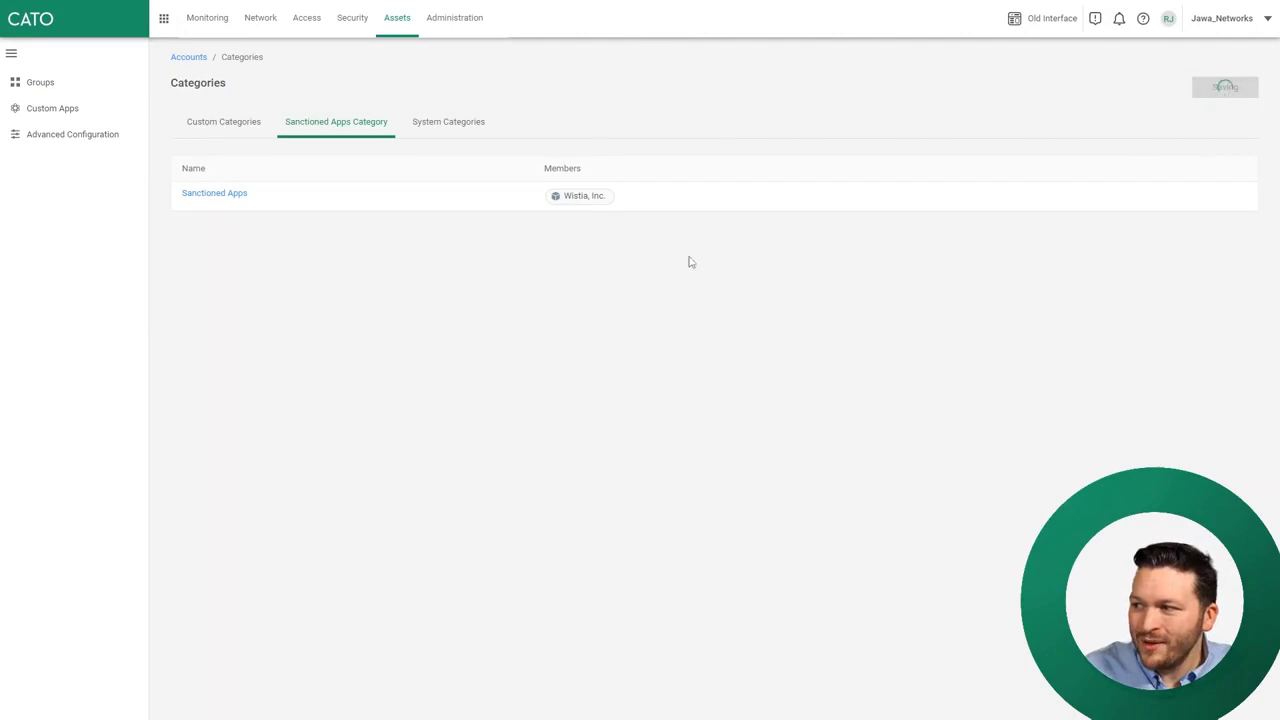
left_click(208, 22)
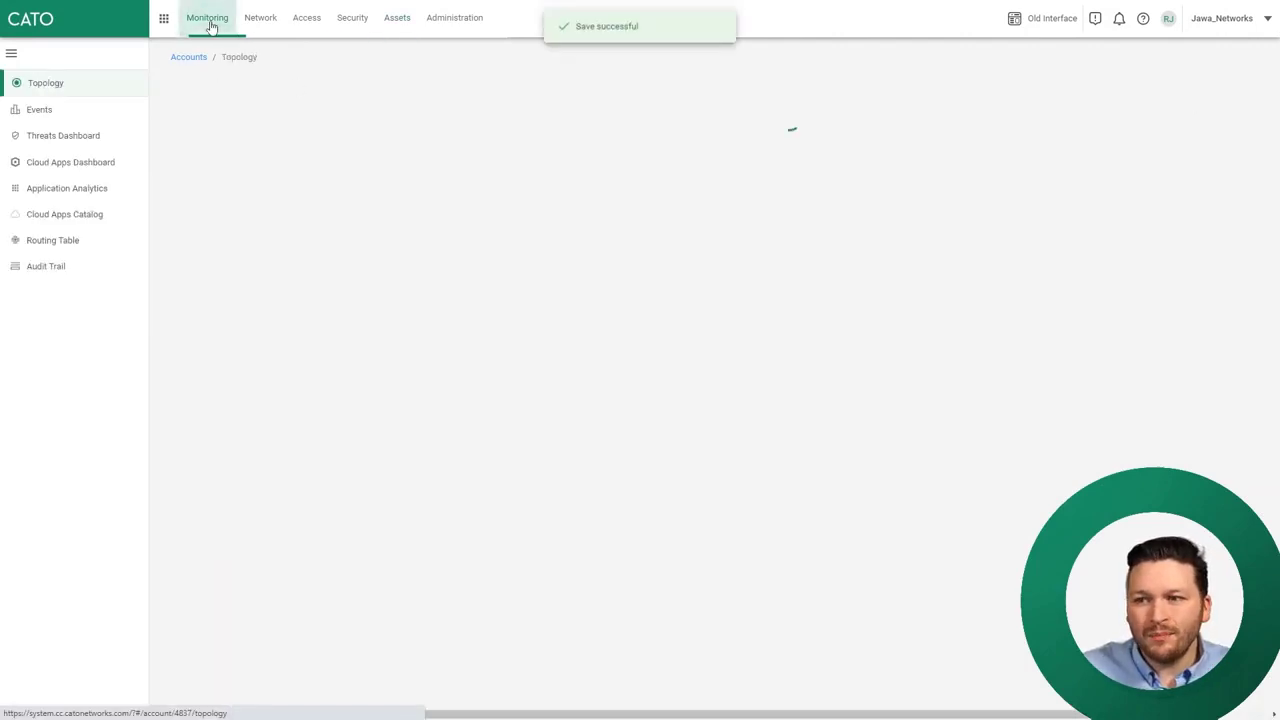
left_click(86, 164)
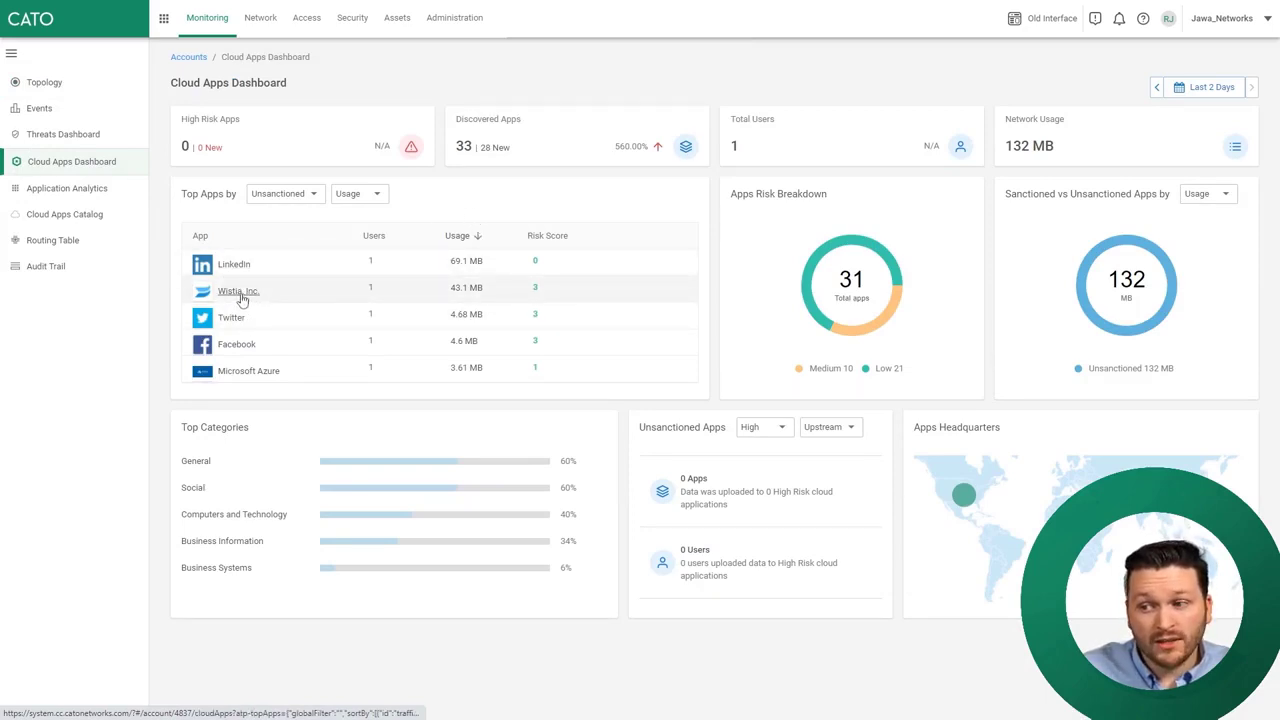
left_click(299, 195)
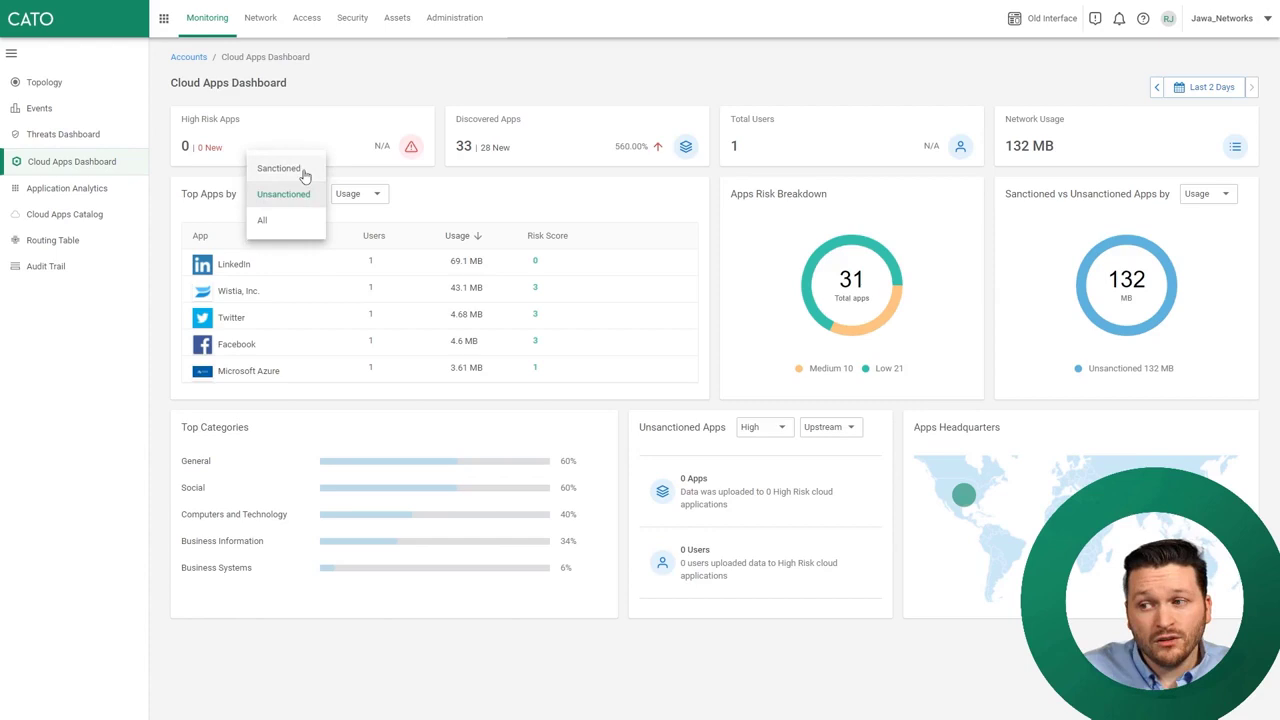
left_click(283, 168)
left_click(296, 197)
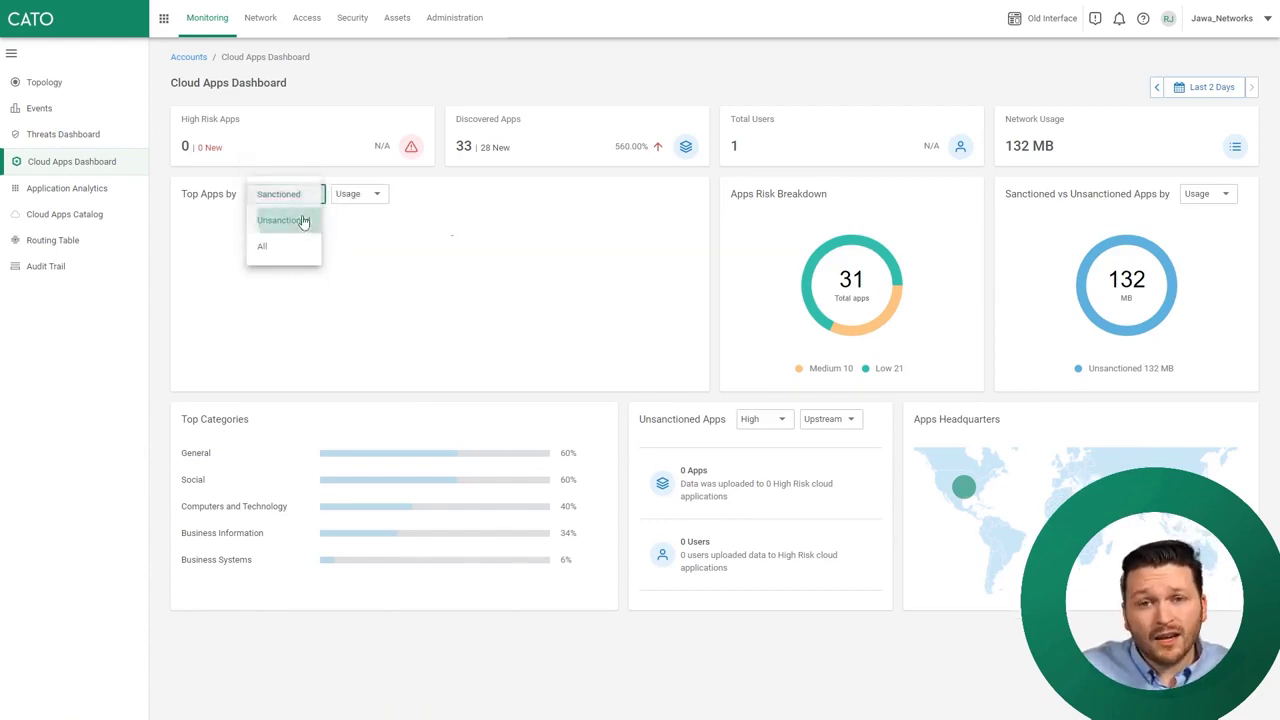
left_click(303, 220)
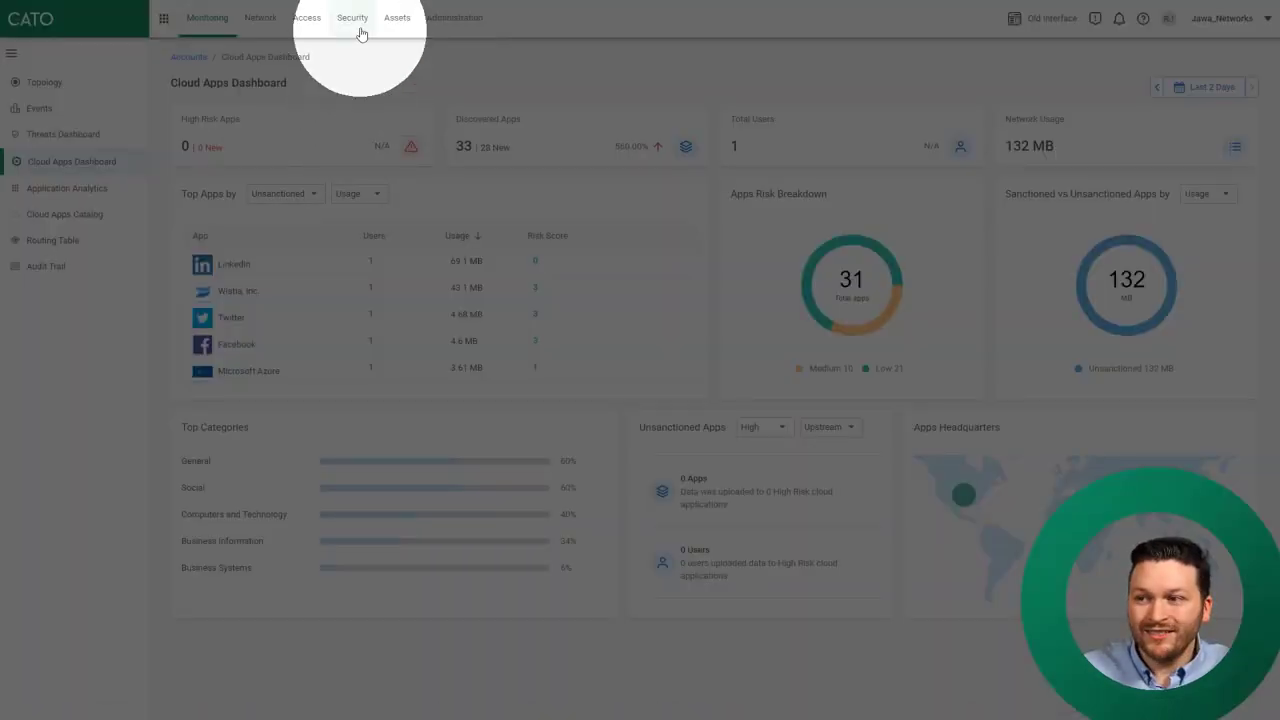
Step: Switch the Security > Application Control Policy from Disabled to Enabled and save it
left_click(353, 26)
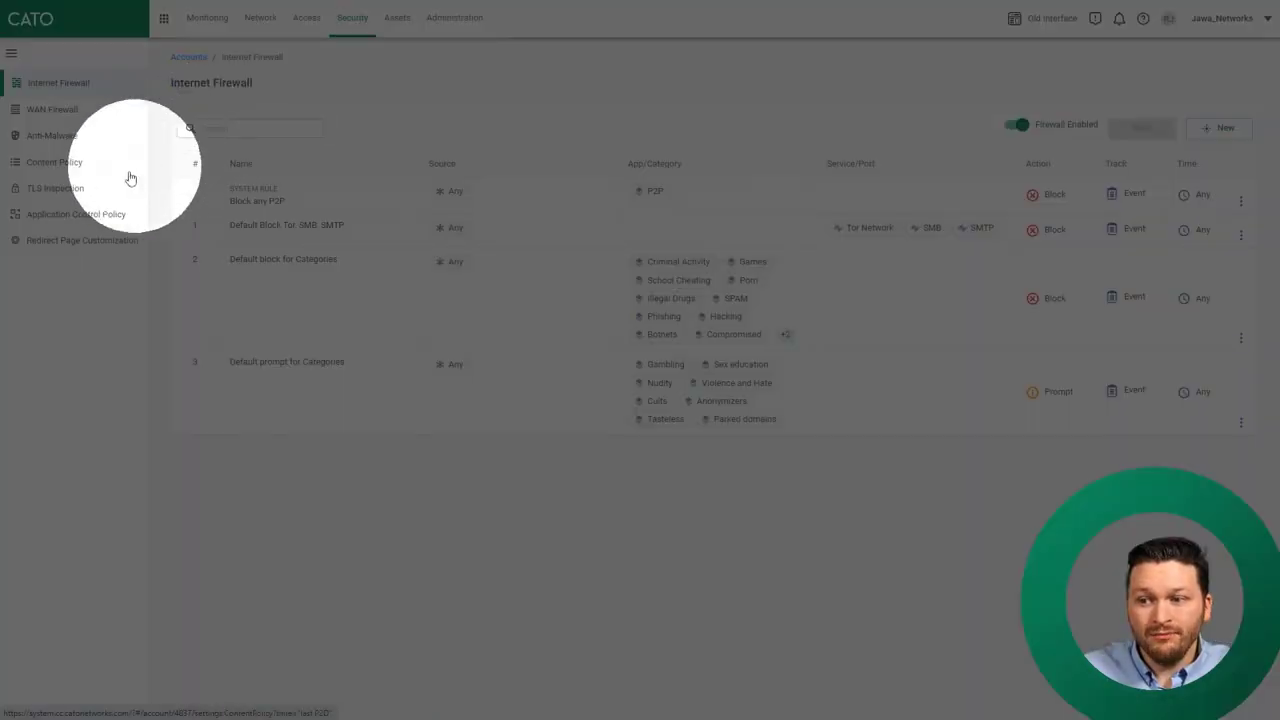
left_click(90, 216)
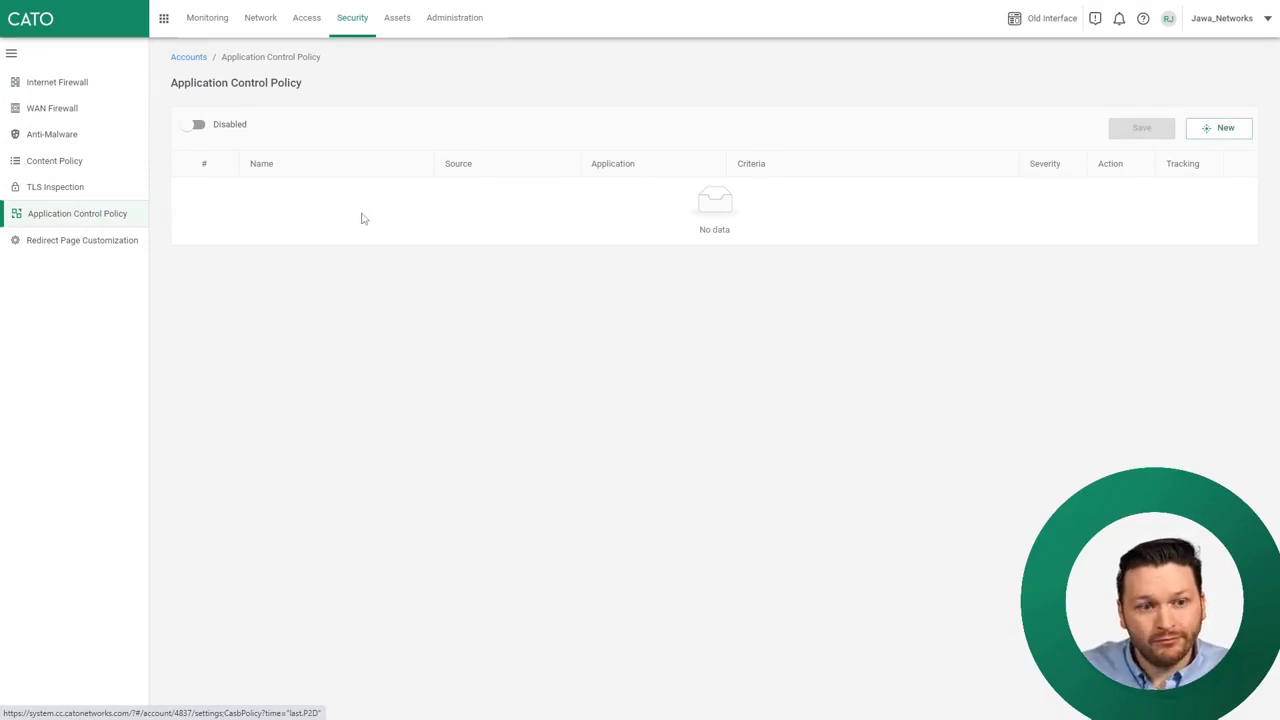
left_click(196, 126)
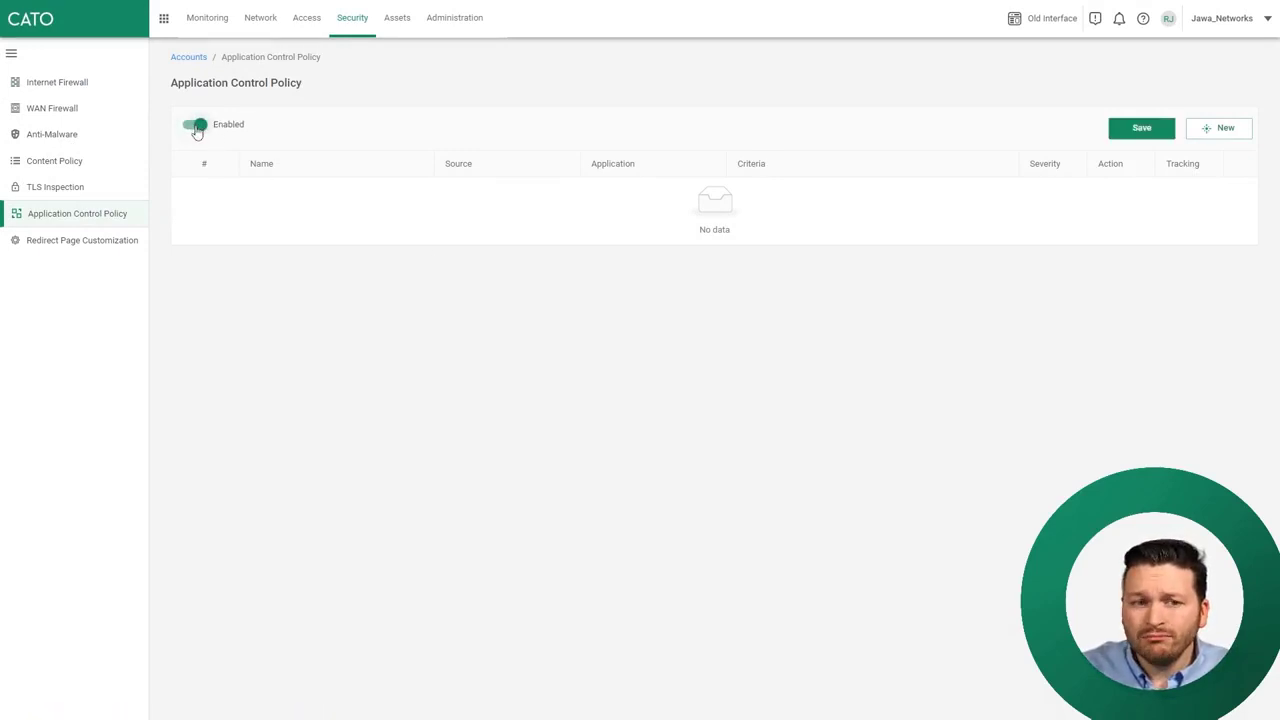
left_click(1118, 129)
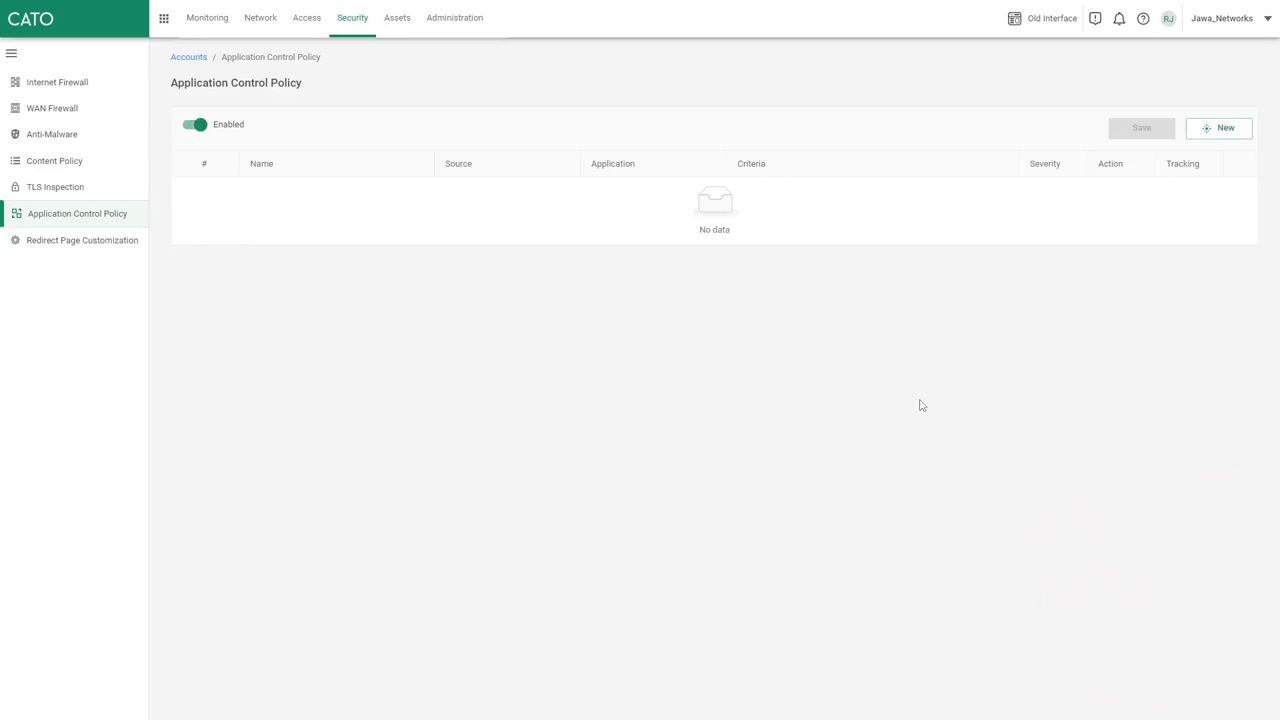
Step: Create a new cloud app rule with a suggested name, description 'Testing' and High severity
left_click(1218, 132)
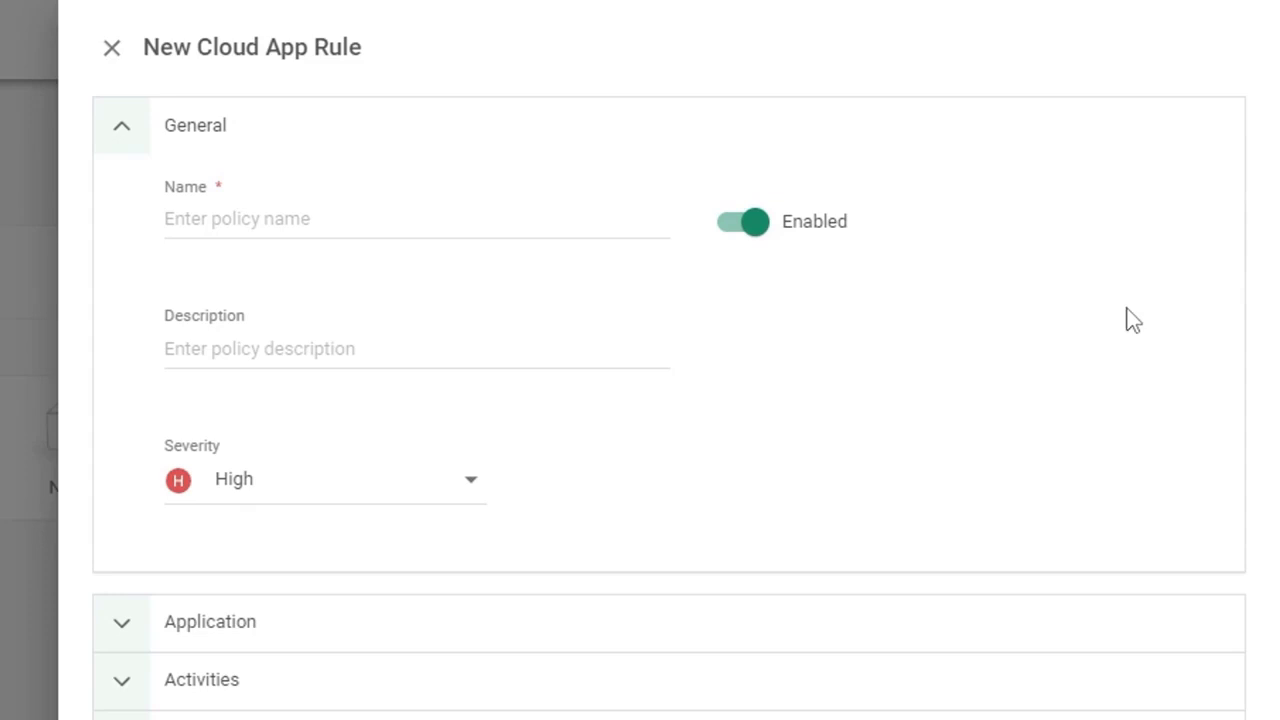
left_click(517, 233)
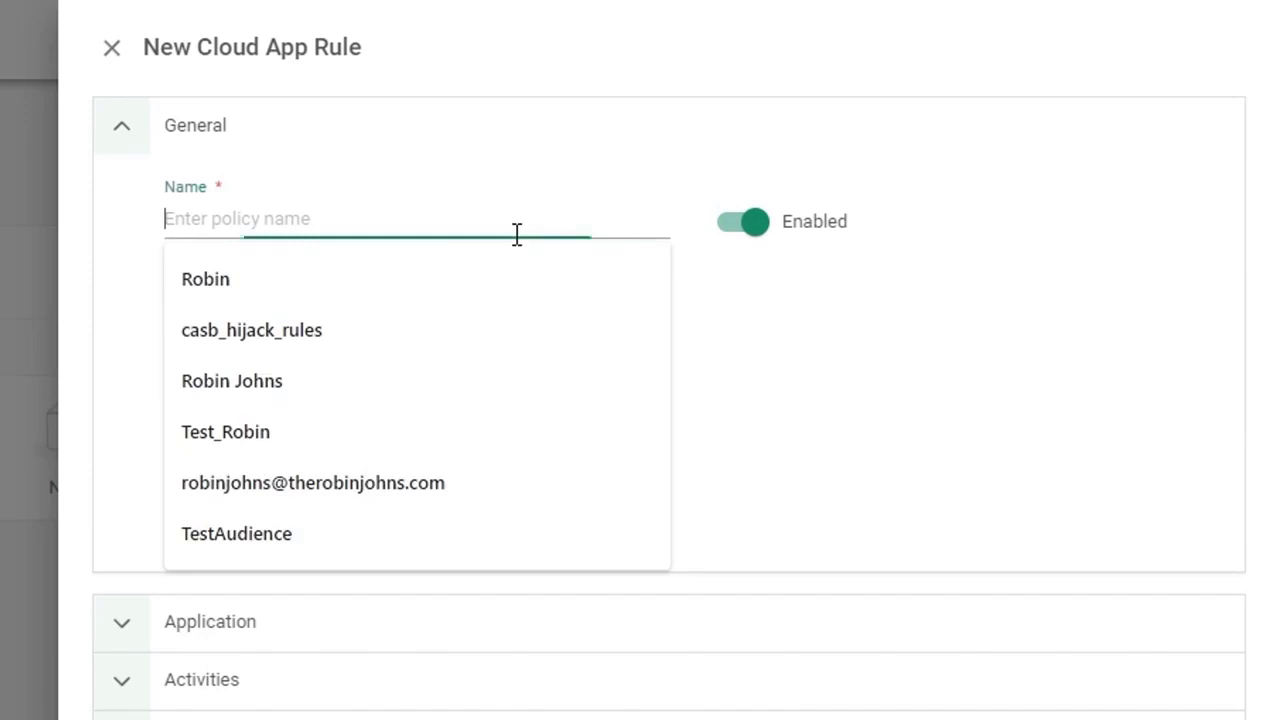
left_click(457, 266)
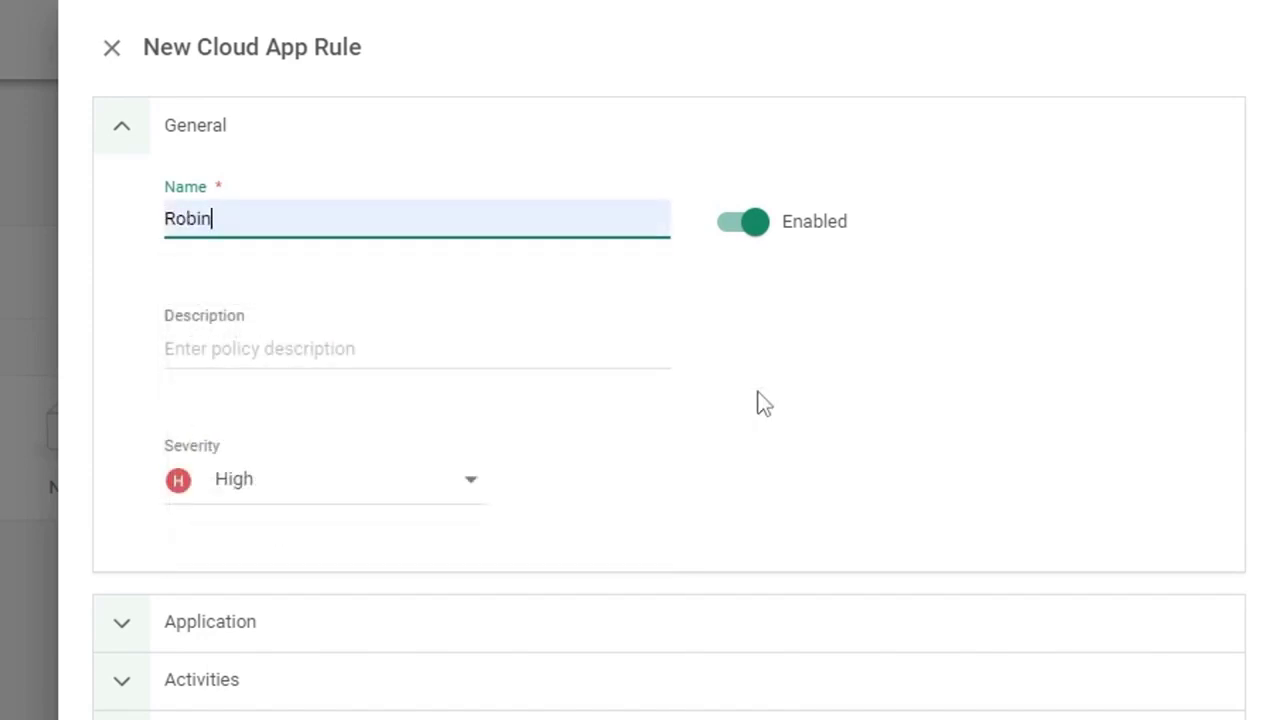
left_click(333, 352)
left_click(314, 462)
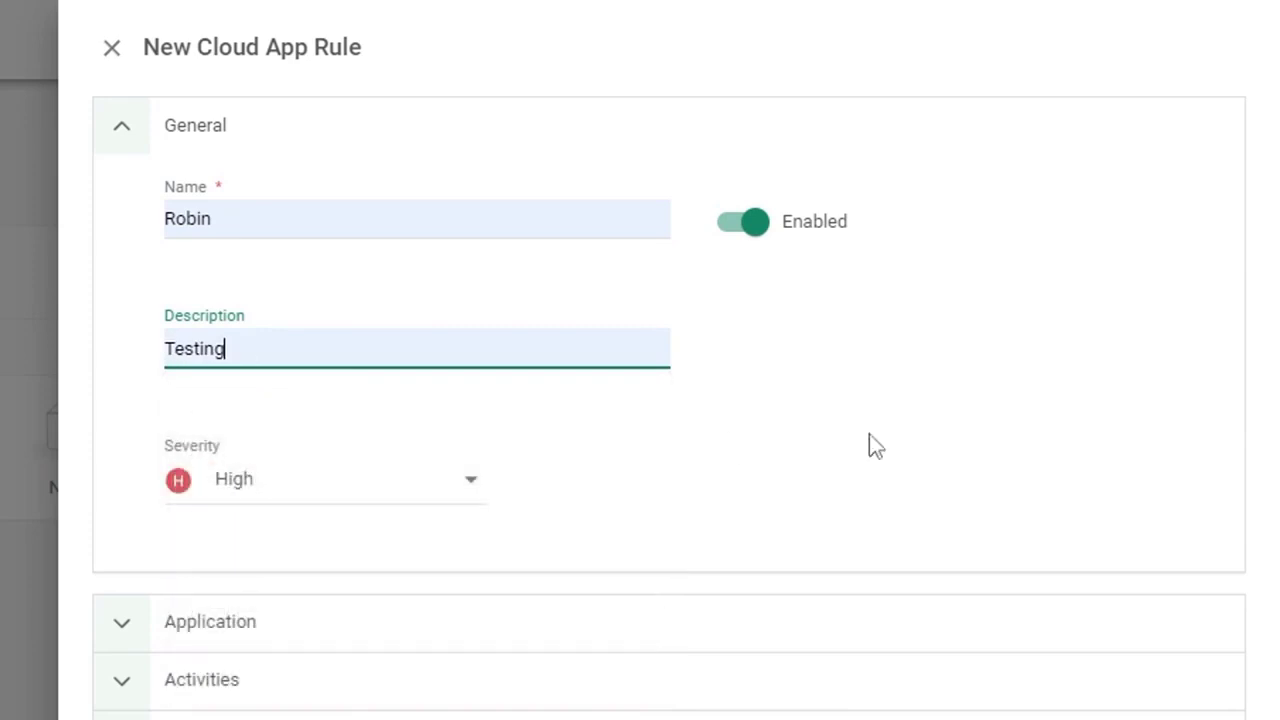
left_click(957, 443)
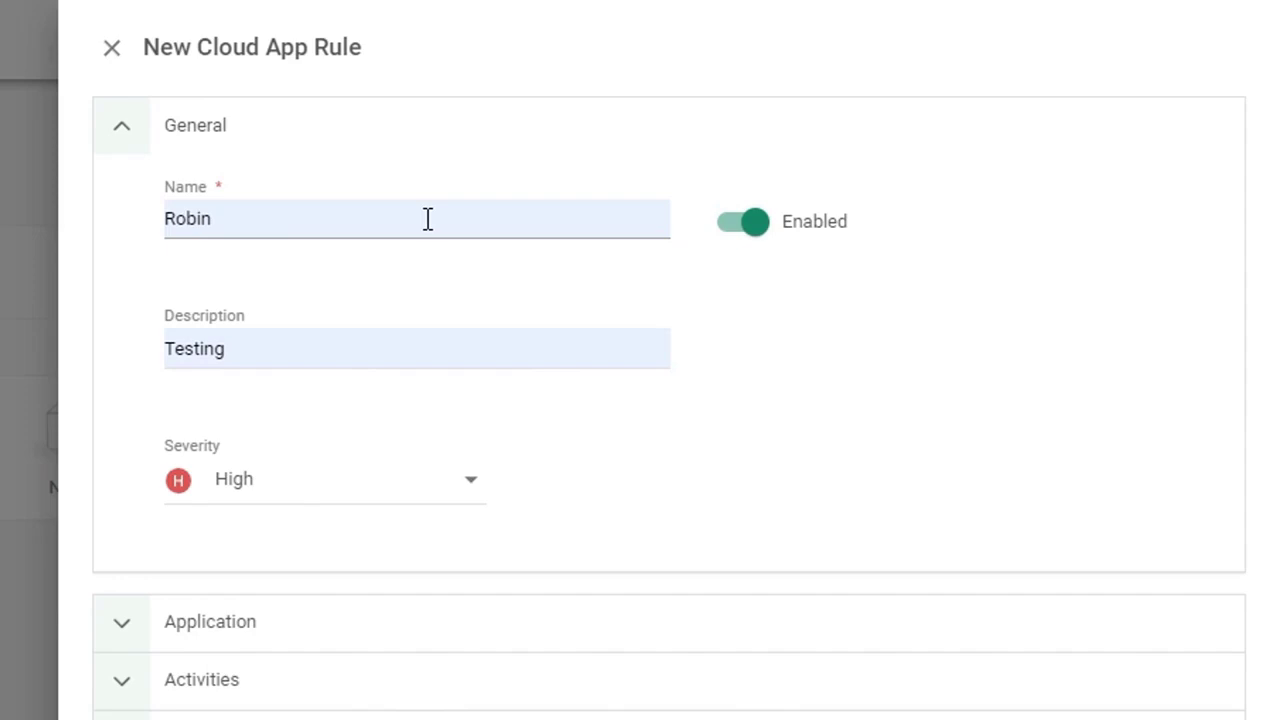
left_click(462, 497)
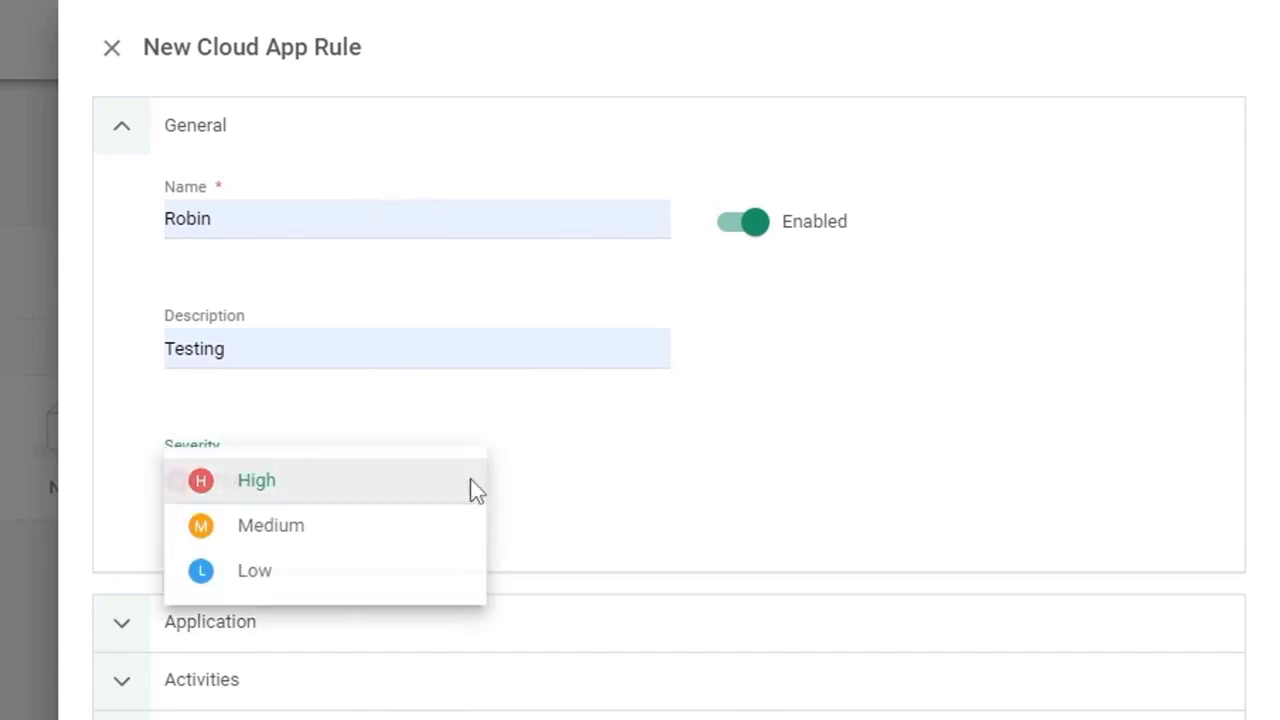
left_click(389, 498)
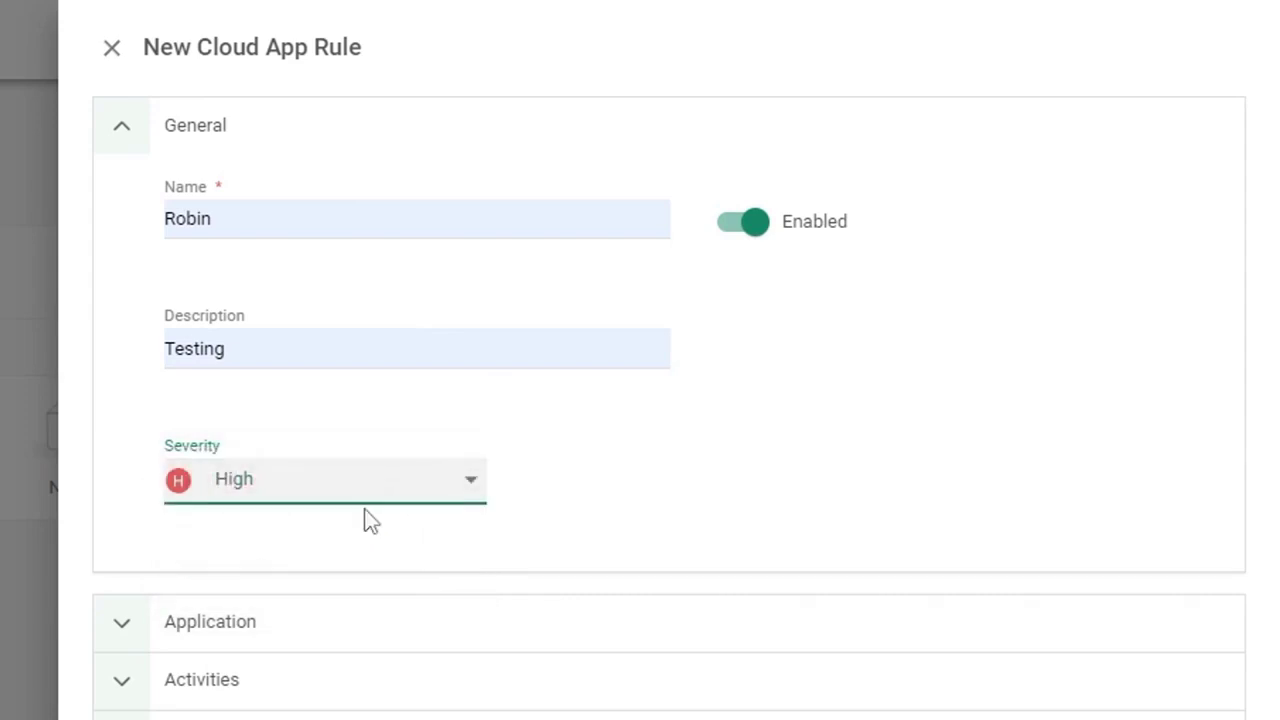
left_click(268, 135)
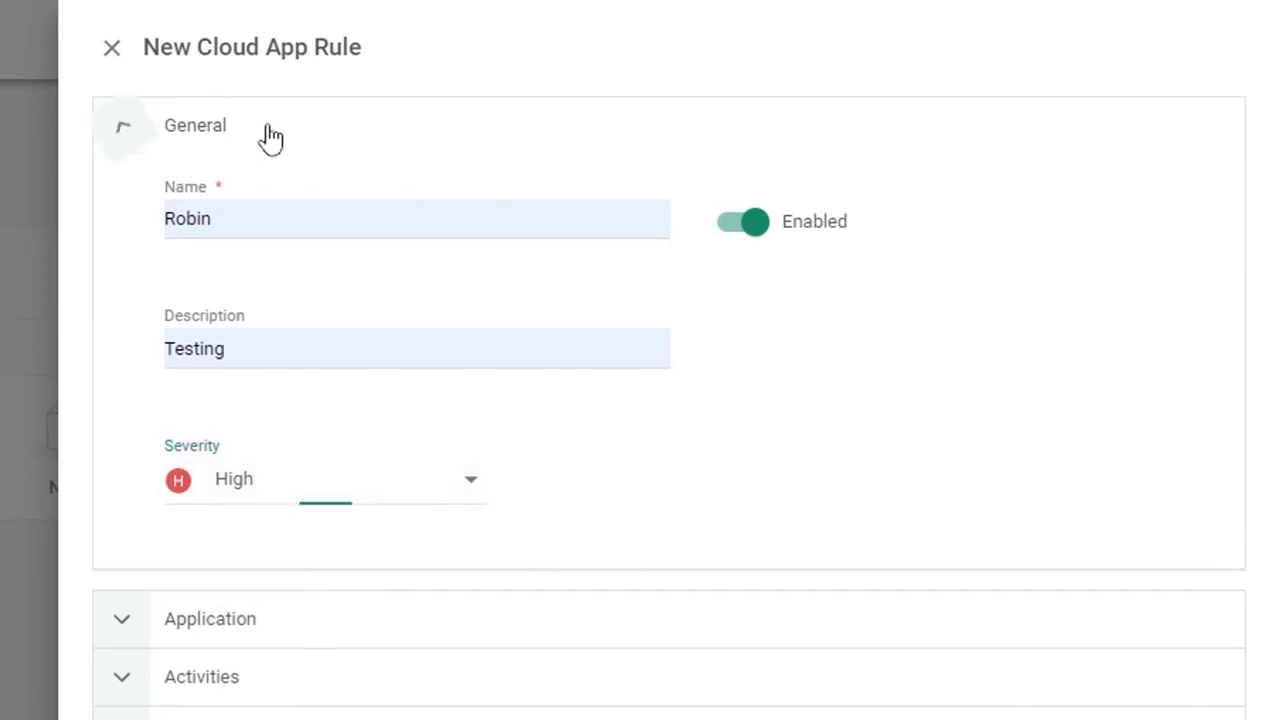
left_click(232, 202)
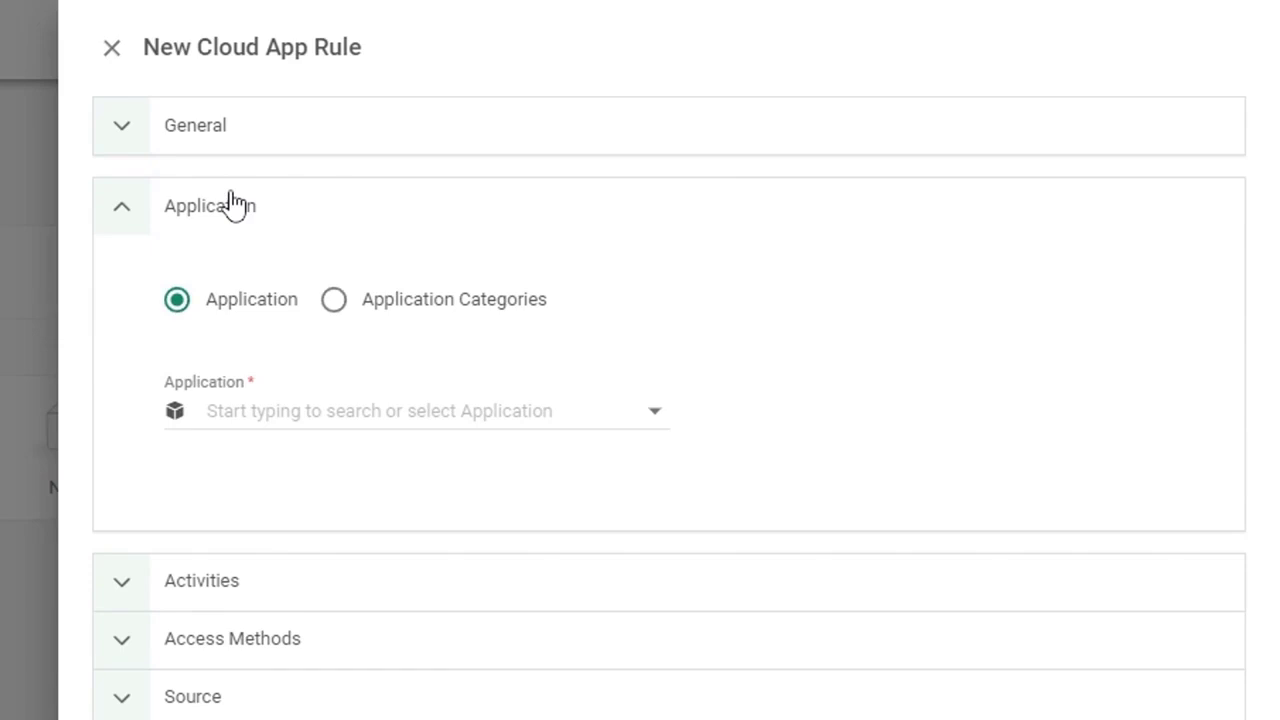
Step: Apply the rule to Any Application with the criterion SOC 2 Is False
left_click(318, 411)
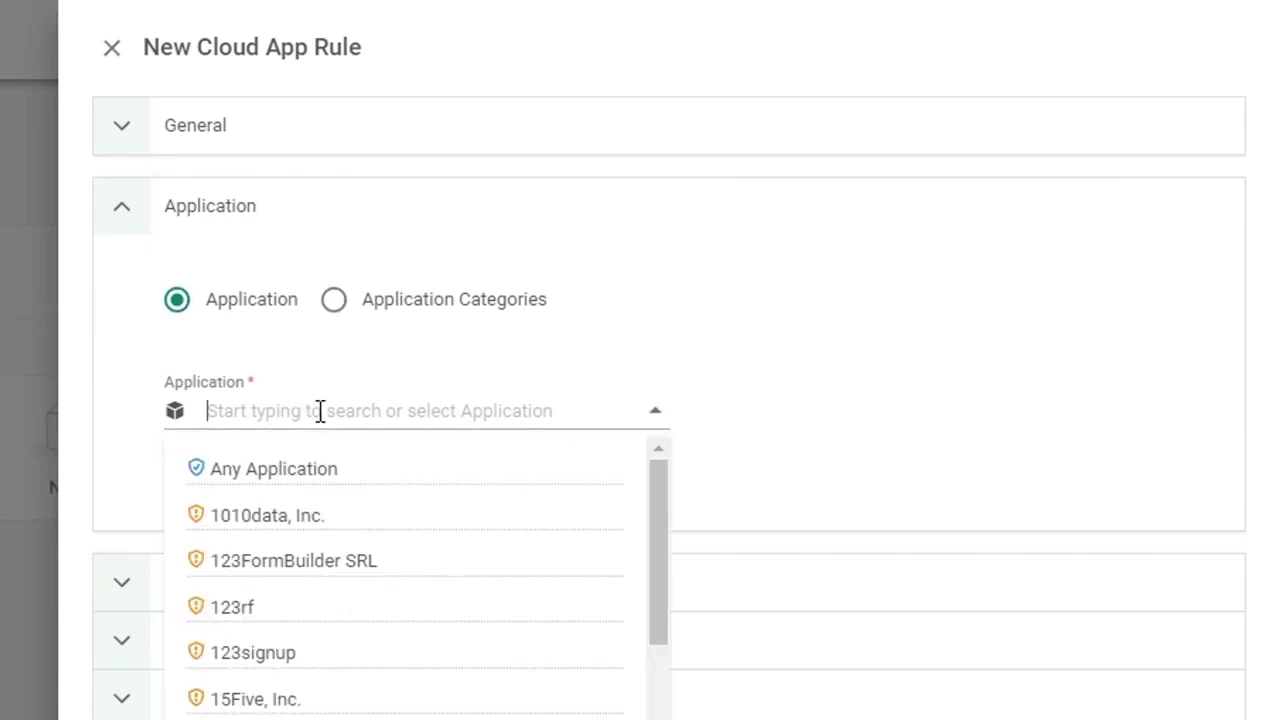
left_click(304, 470)
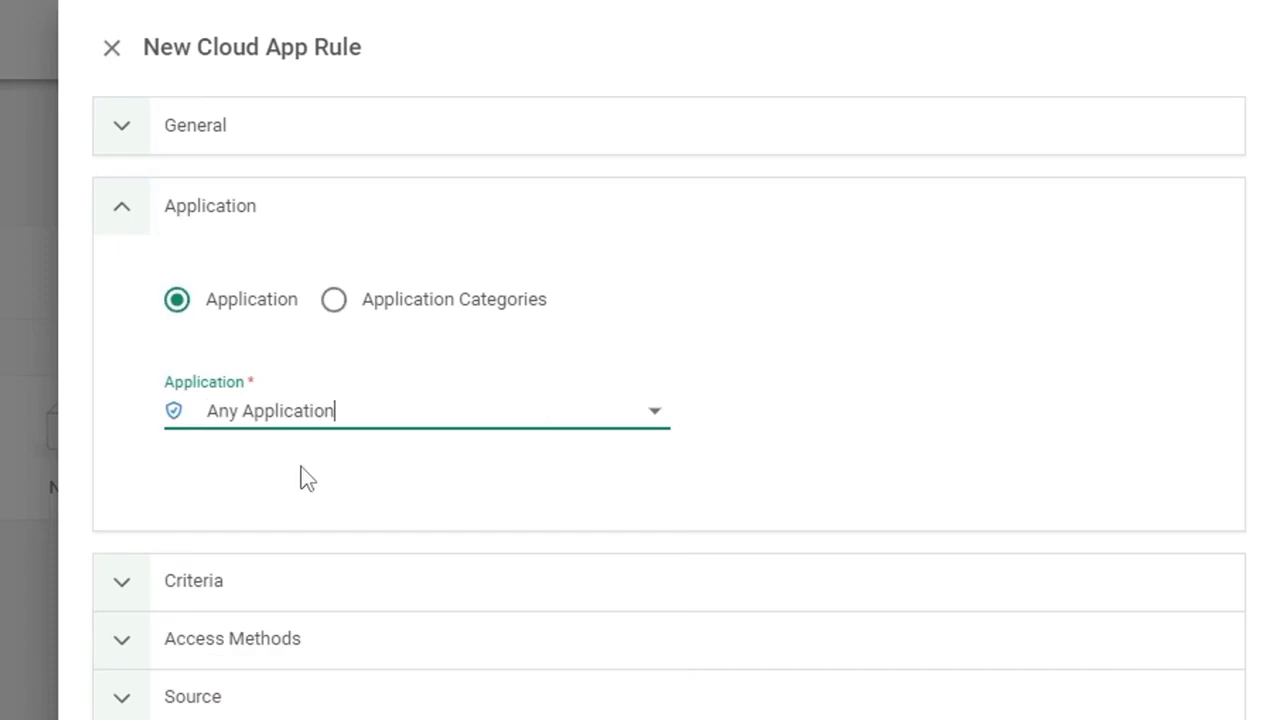
left_click(219, 585)
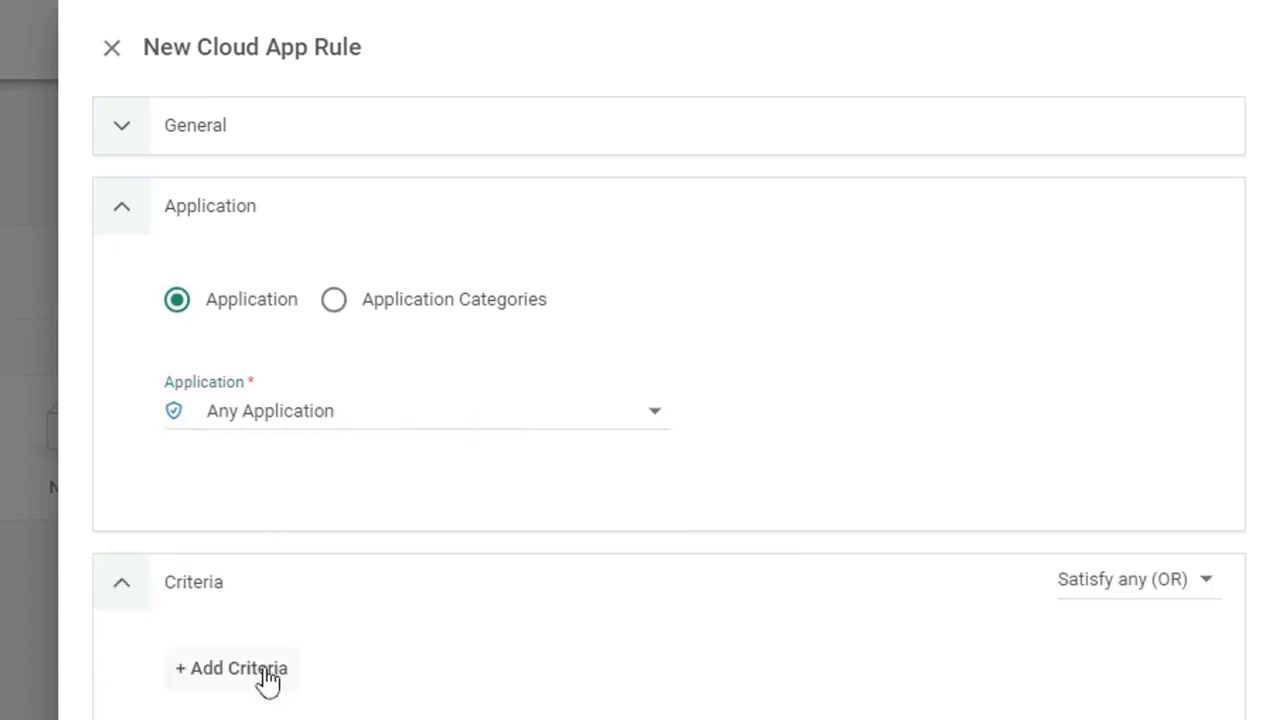
left_click(268, 679)
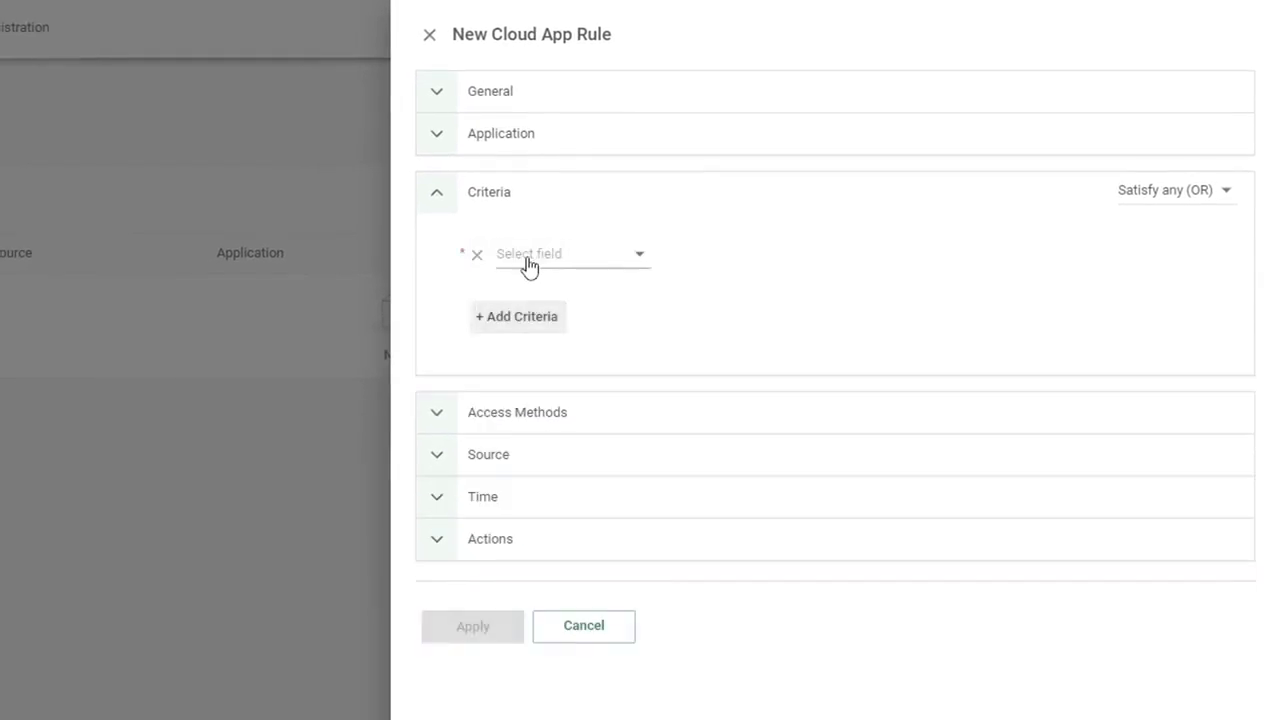
left_click(529, 258)
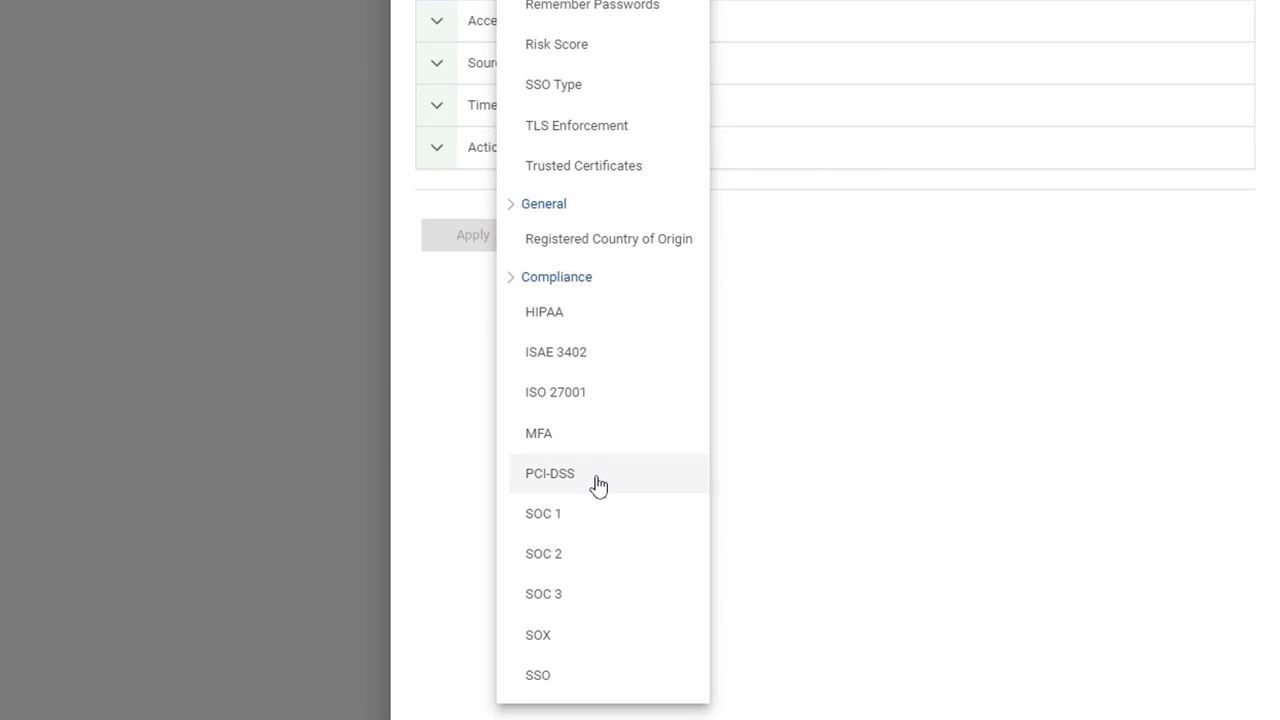
left_click(587, 571)
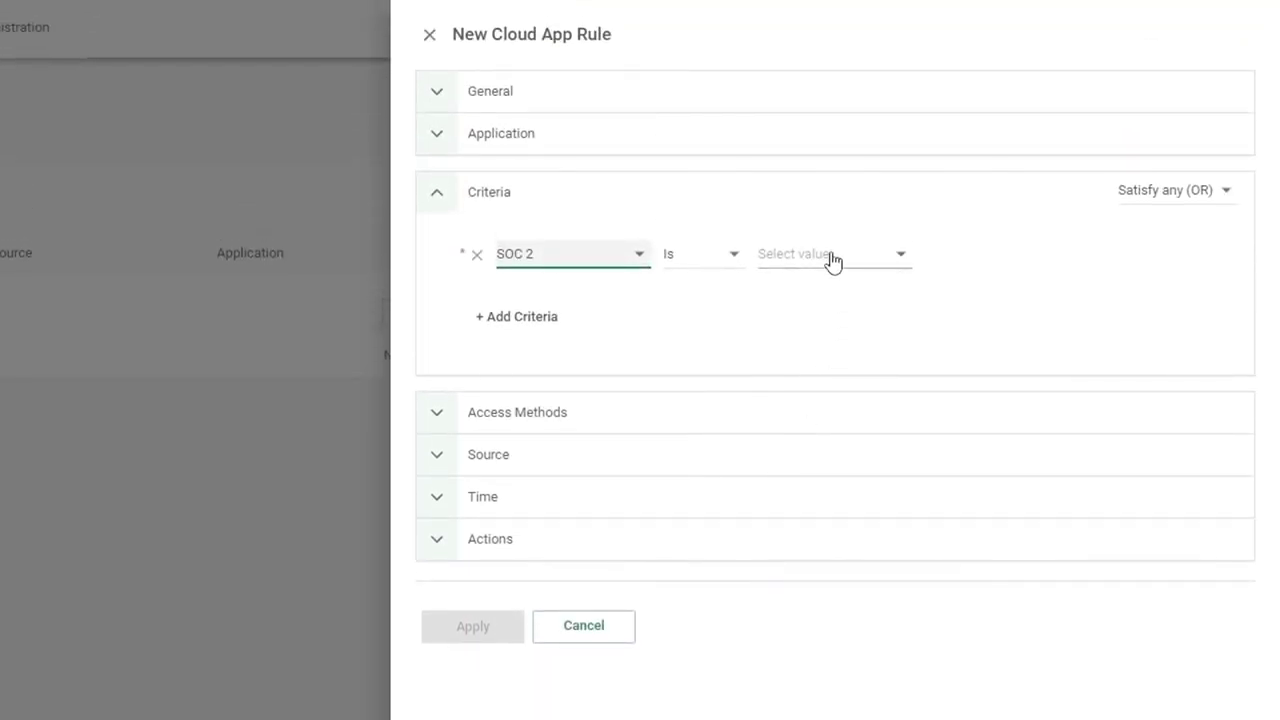
left_click(835, 262)
left_click(840, 306)
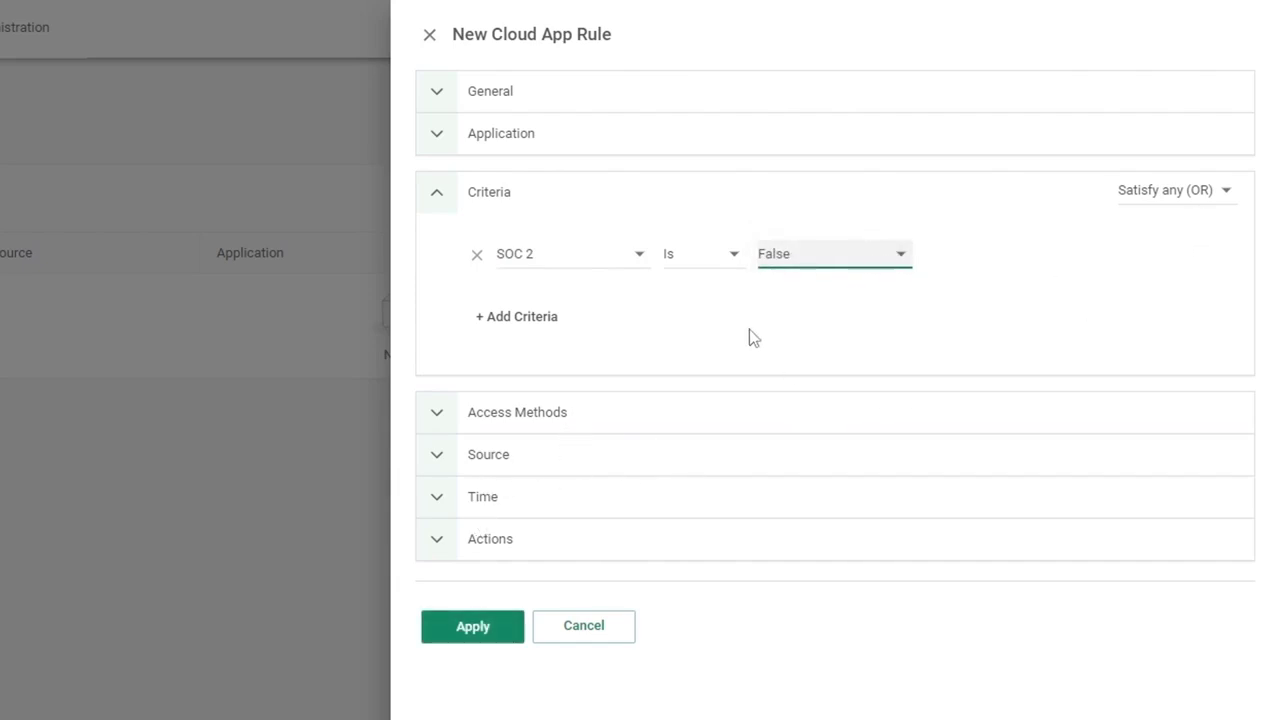
Step: Set the rule action to Monitor with Event tracking and Hourly Email Notification
left_click(497, 540)
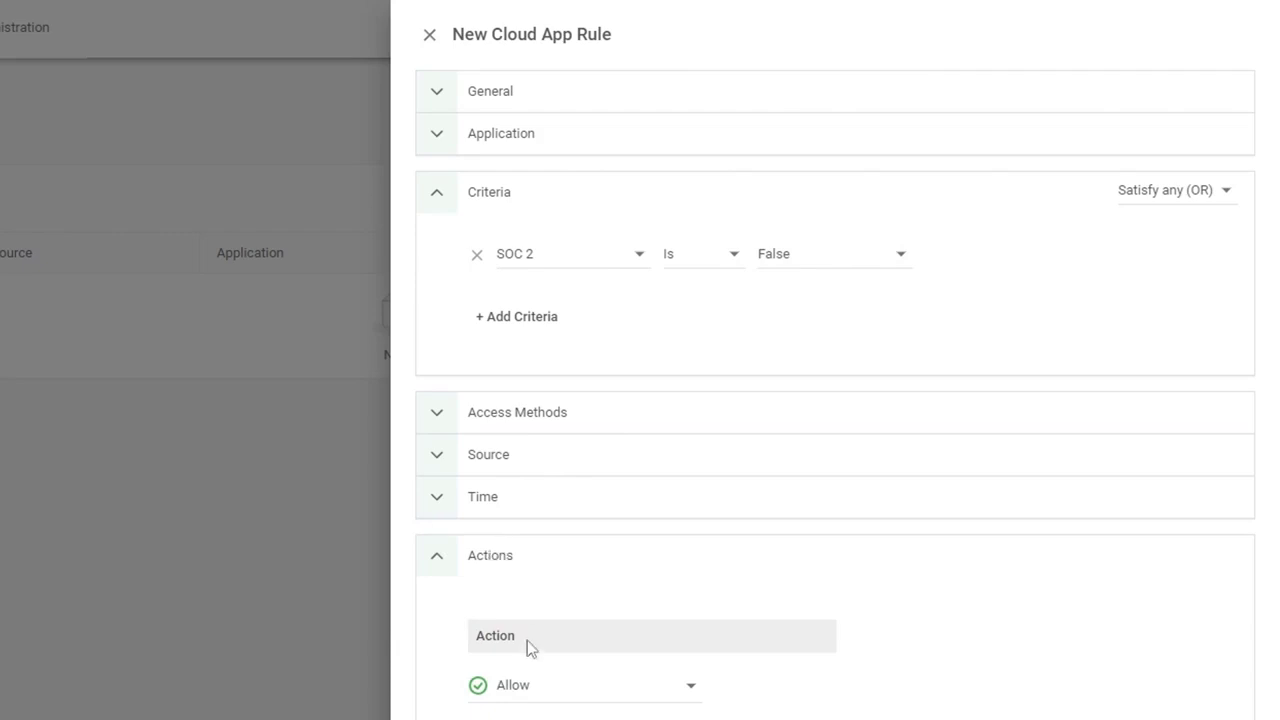
left_click(551, 684)
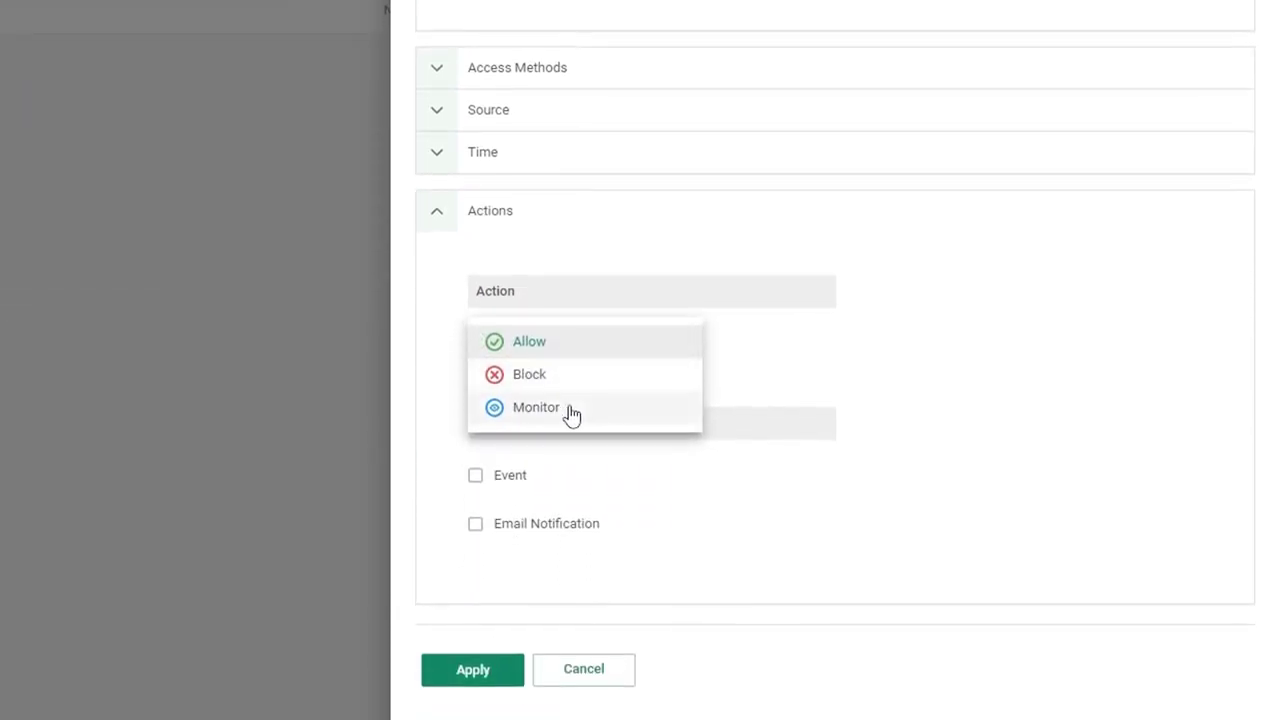
left_click(569, 408)
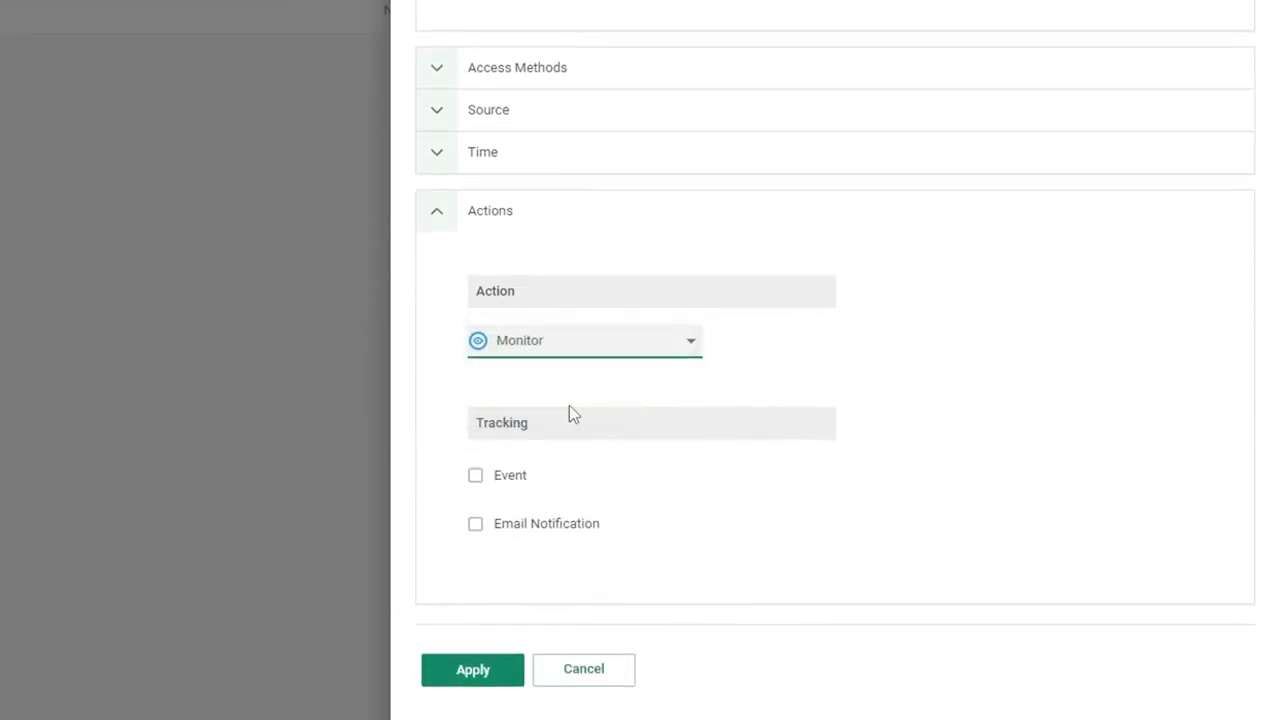
left_click(512, 485)
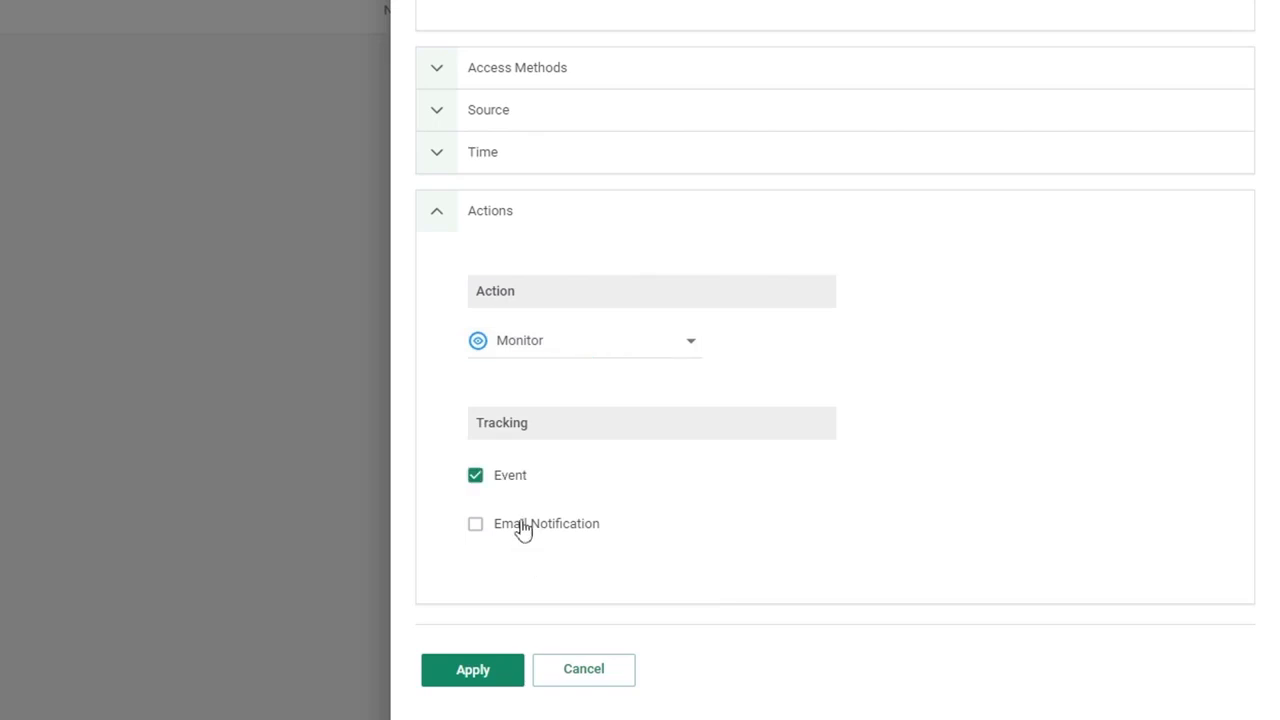
left_click(522, 530)
scroll(834, 500, "down", 1)
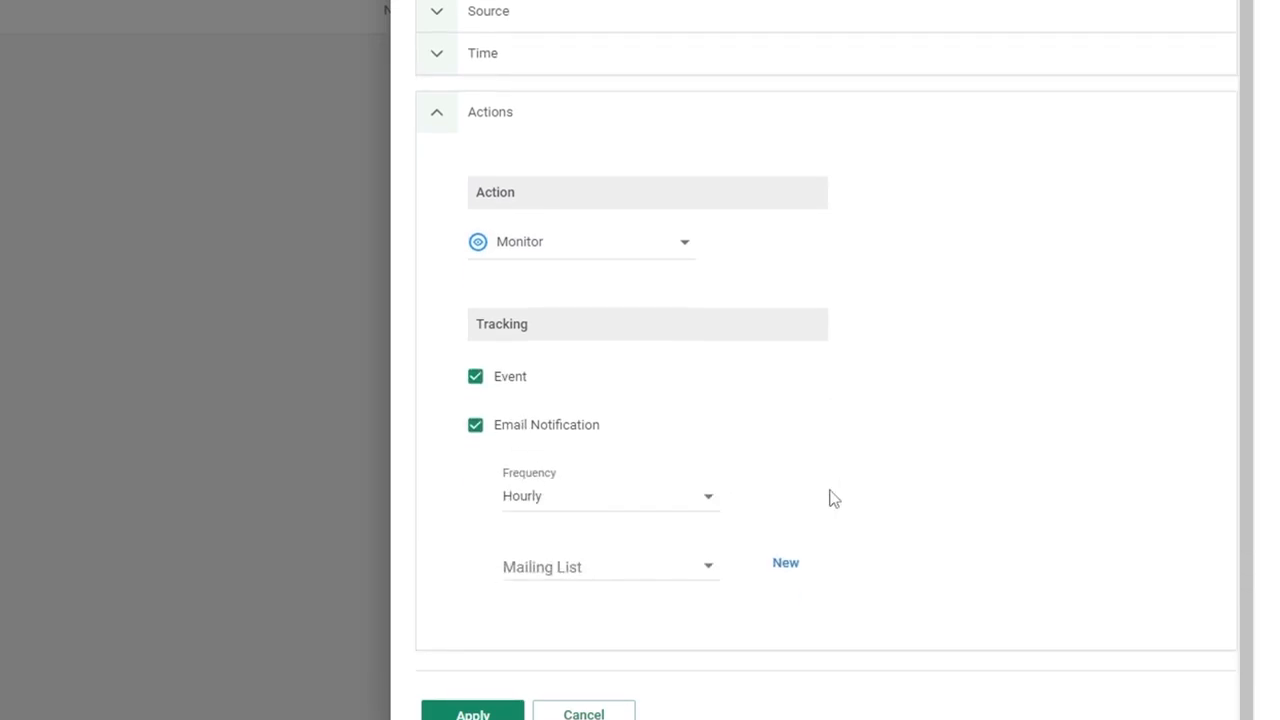
left_click(670, 490)
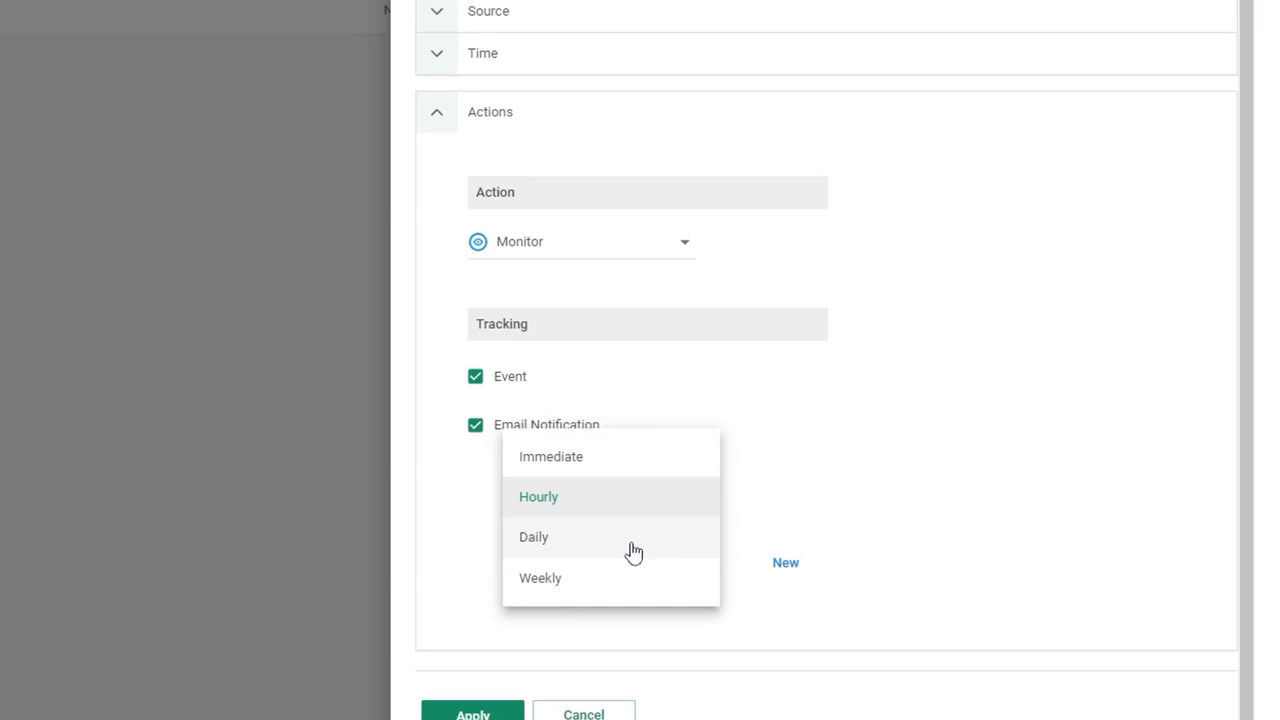
left_click(1247, 319)
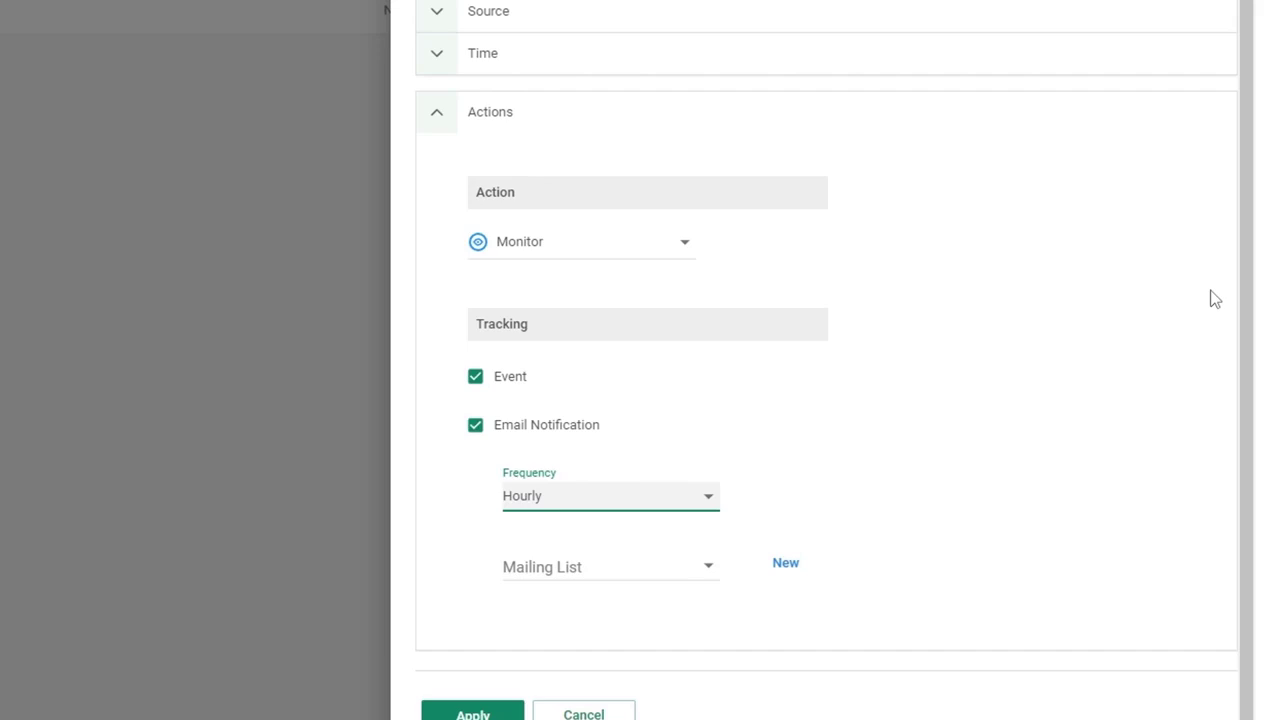
scroll(1074, 237, "up", 1)
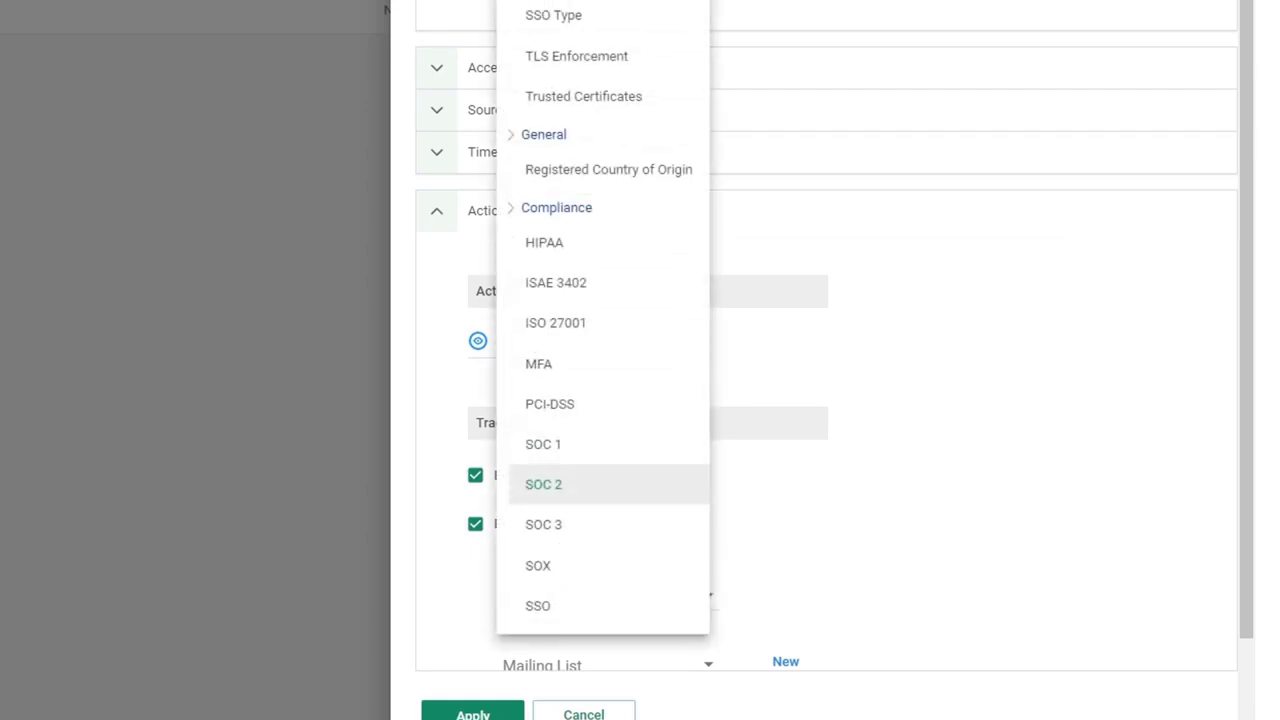
Step: Change the criterion field to PCI-DSS and limit the rule's source to one SDP User
left_click(584, 412)
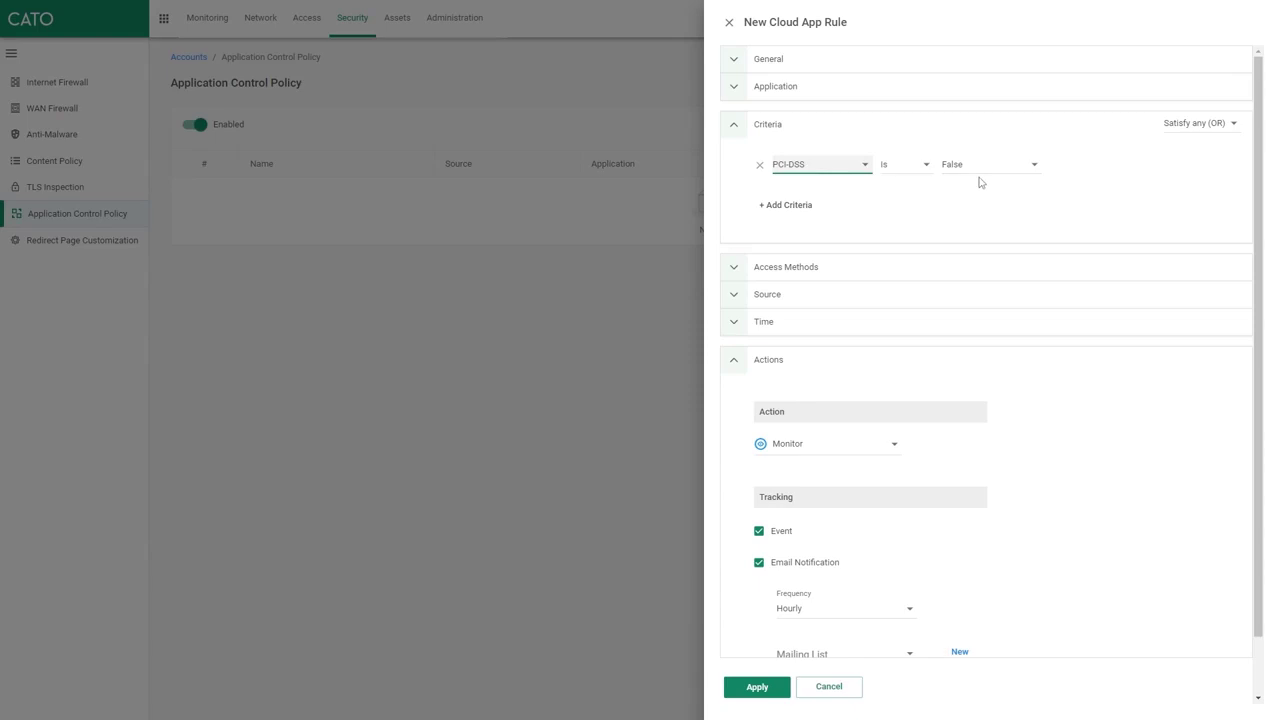
left_click(786, 296)
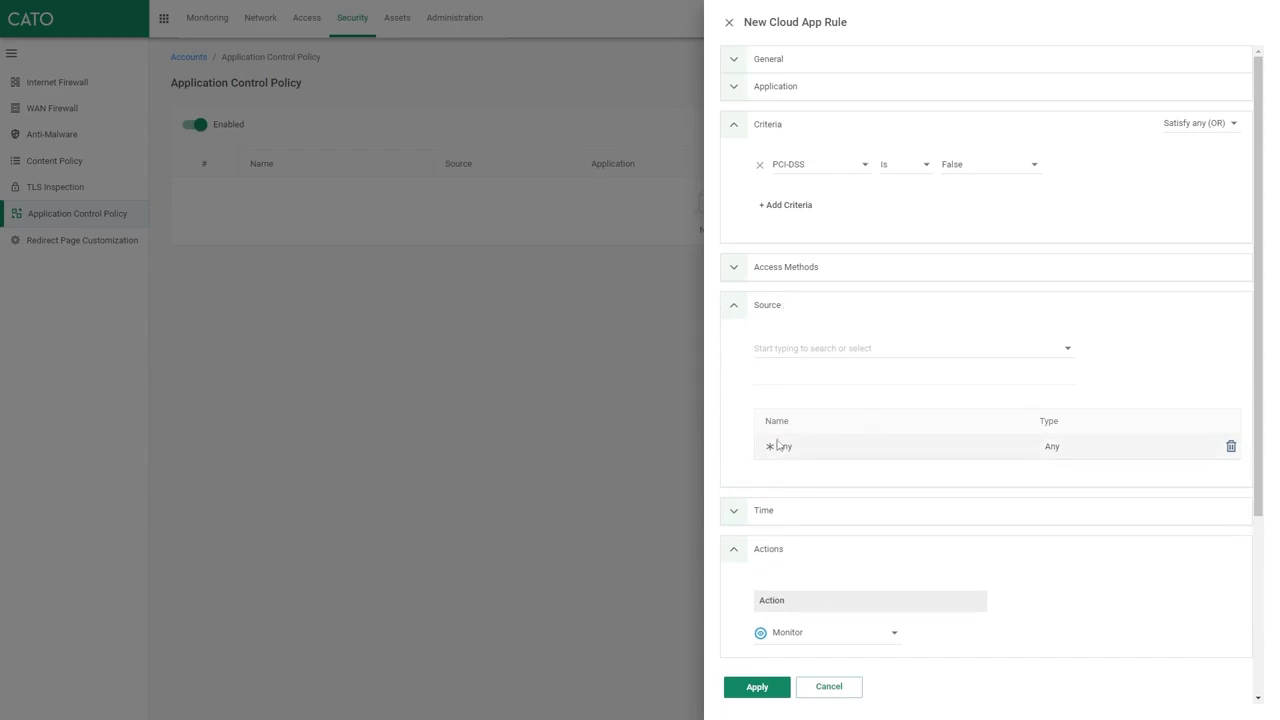
left_click(1067, 349)
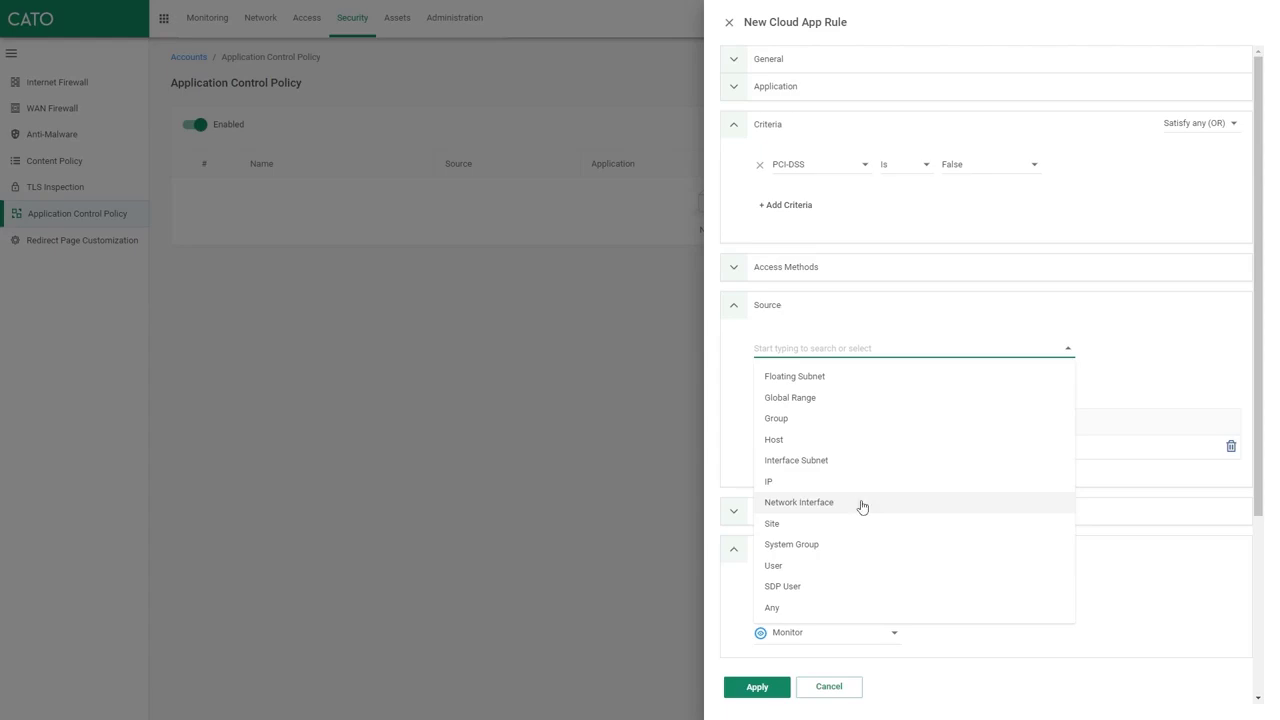
left_click(837, 587)
left_click(865, 372)
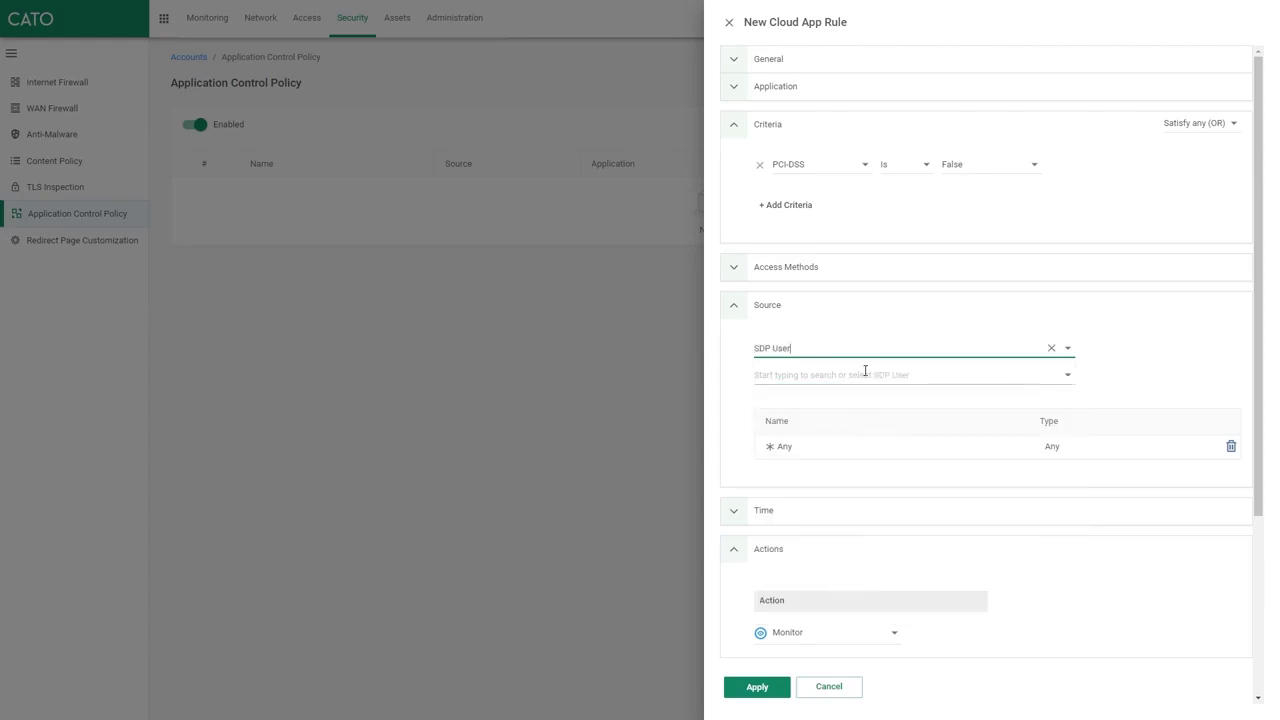
left_click(893, 417)
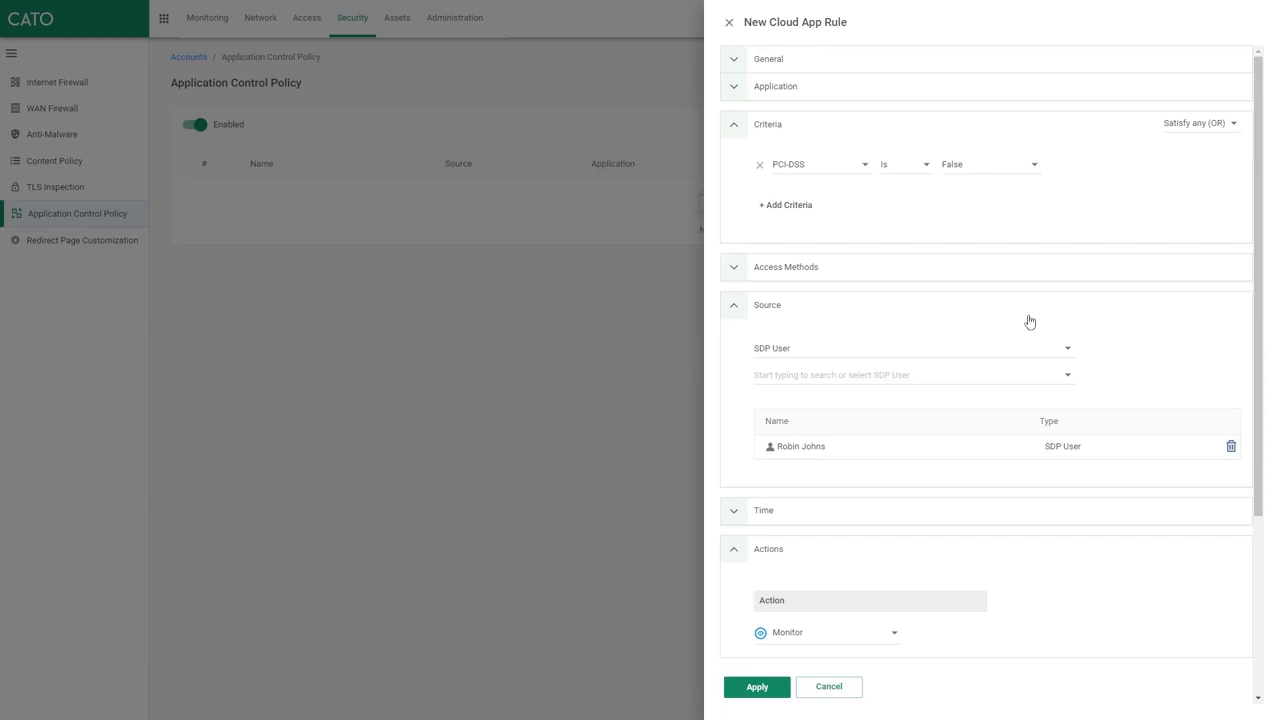
Step: Change the rule's action from Monitor to Block
scroll(960, 400, "down", 2)
left_click(883, 499)
left_click(866, 479)
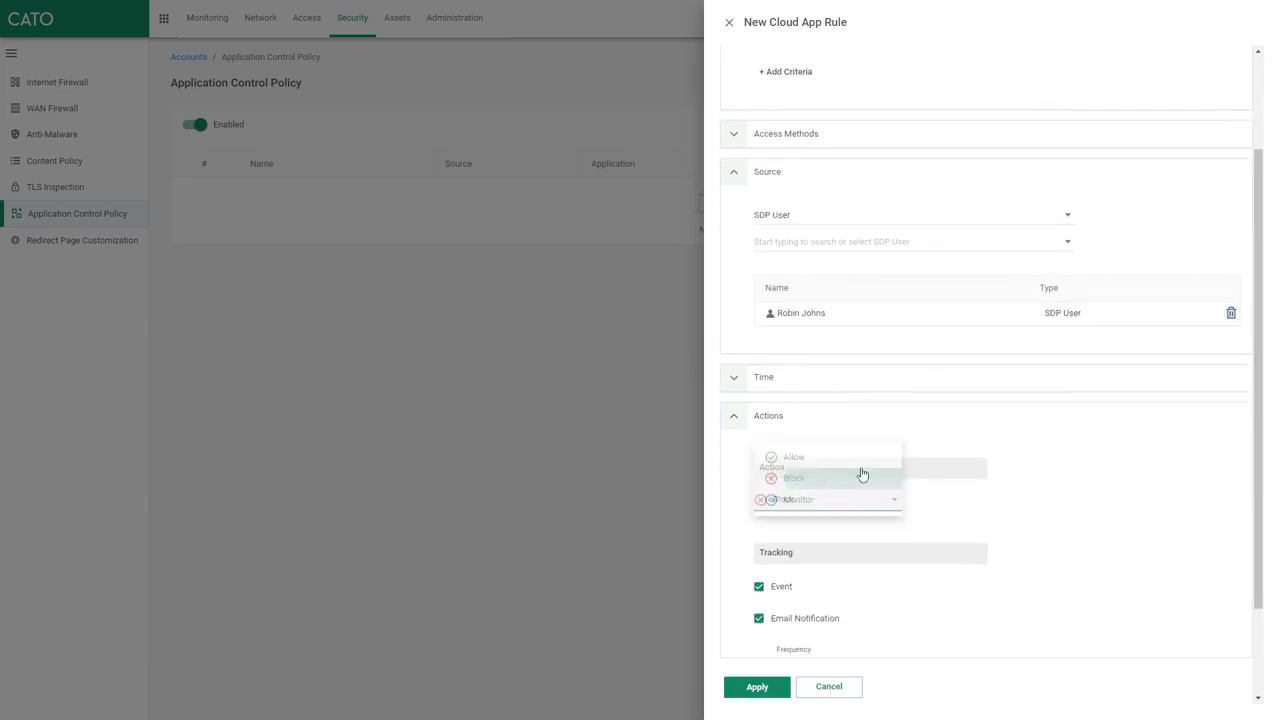
scroll(1025, 455, "down", 1)
scroll(1028, 450, "down", 1)
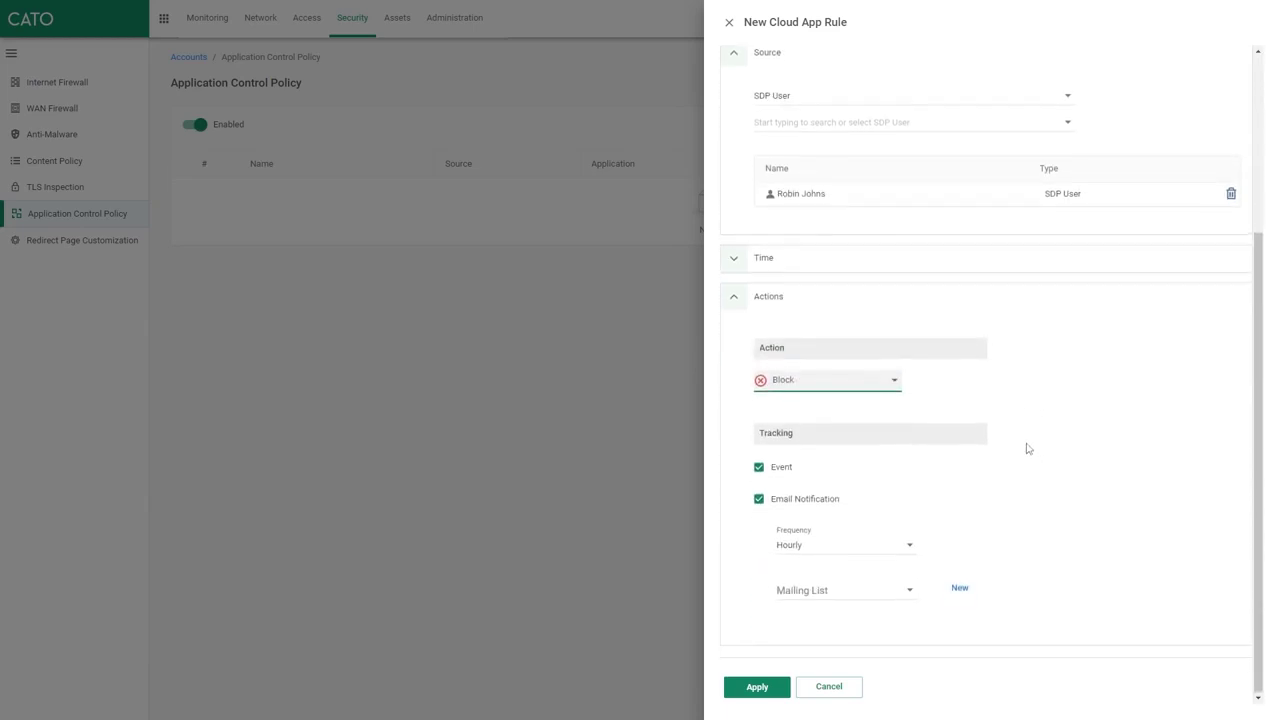
scroll(1028, 450, "up", 4)
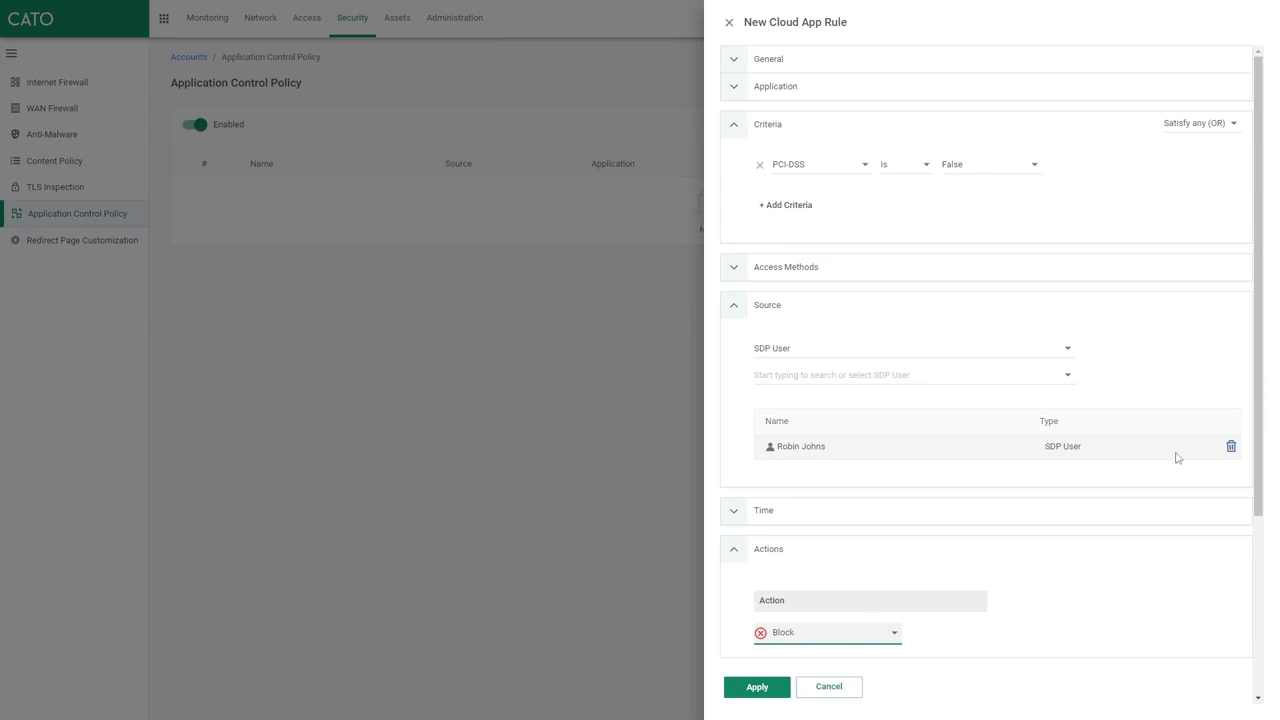
Step: Remove the SDP user and the SDP User source type, leaving the rule with no source
left_click(1231, 446)
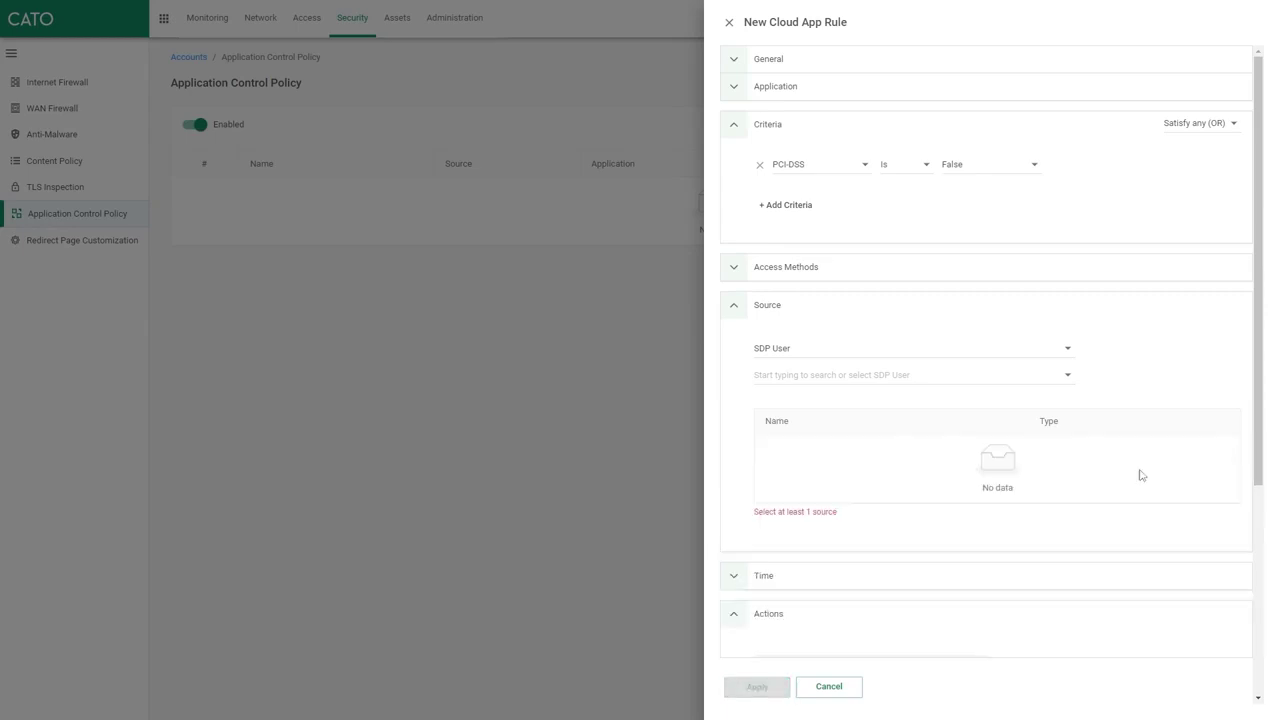
left_click(1056, 348)
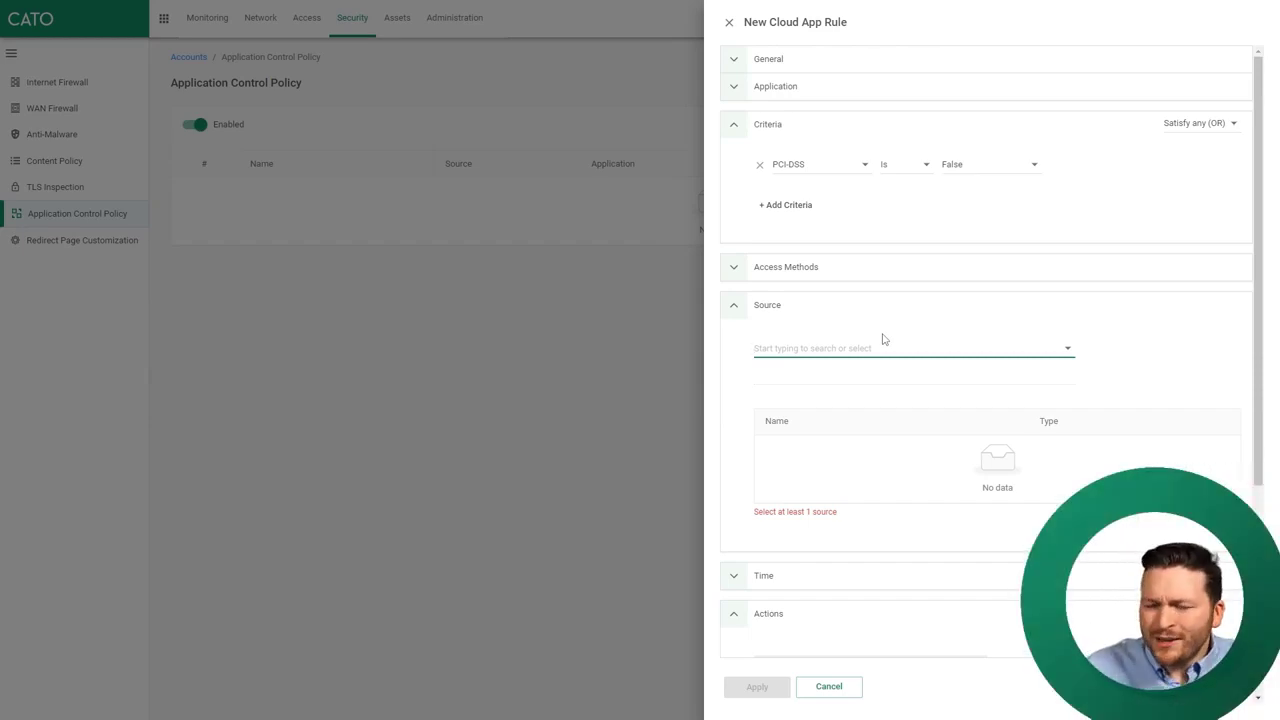
left_click(831, 305)
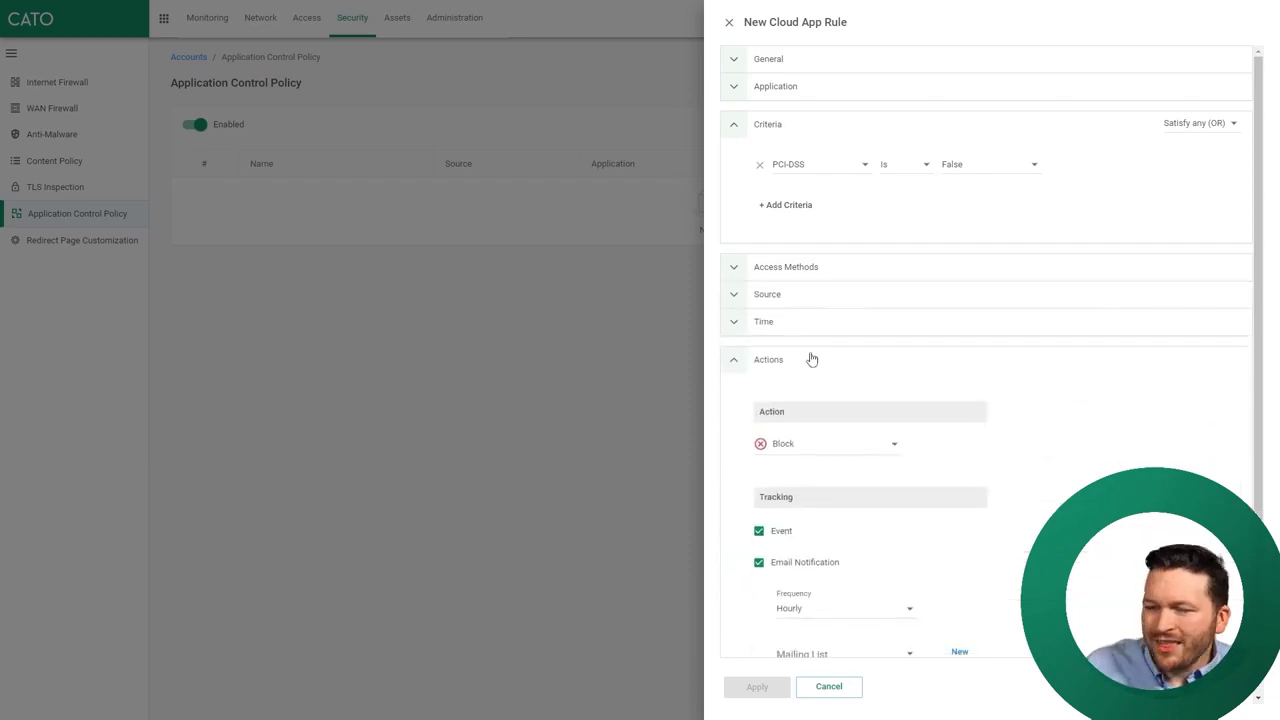
Step: Remove the PCI-DSS criterion from the new rule
left_click(812, 357)
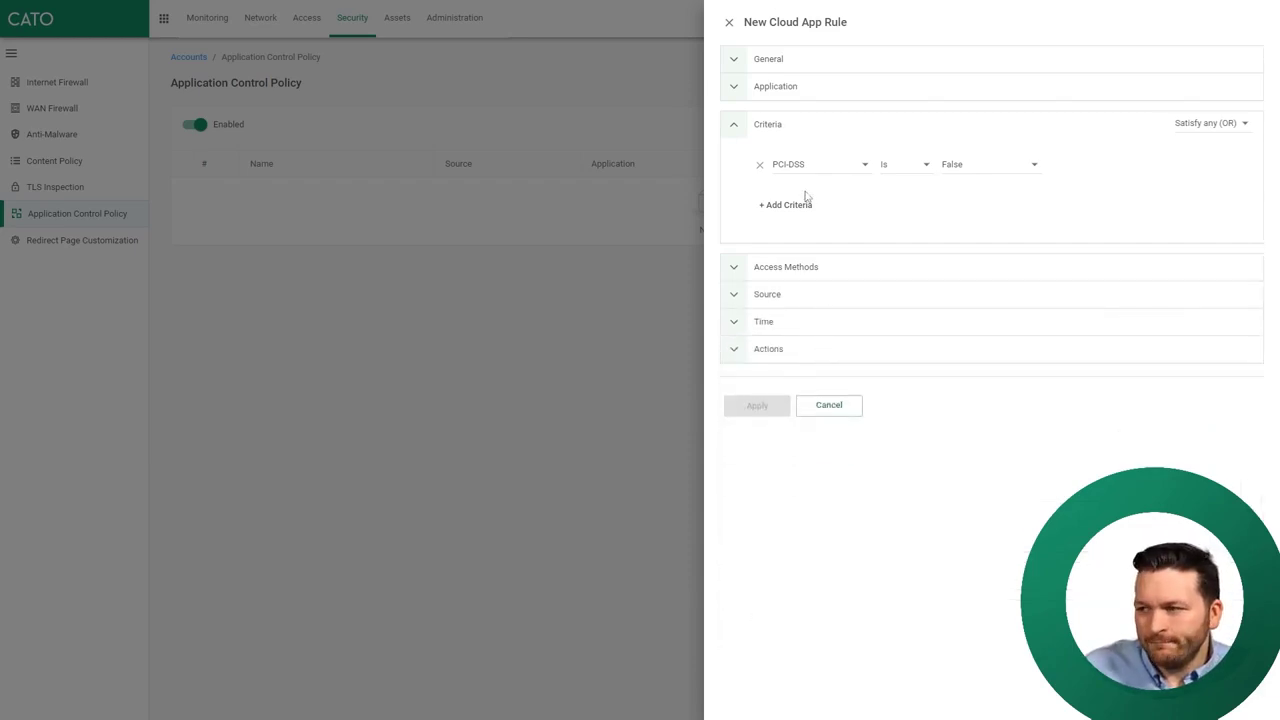
left_click(758, 167)
left_click(738, 127)
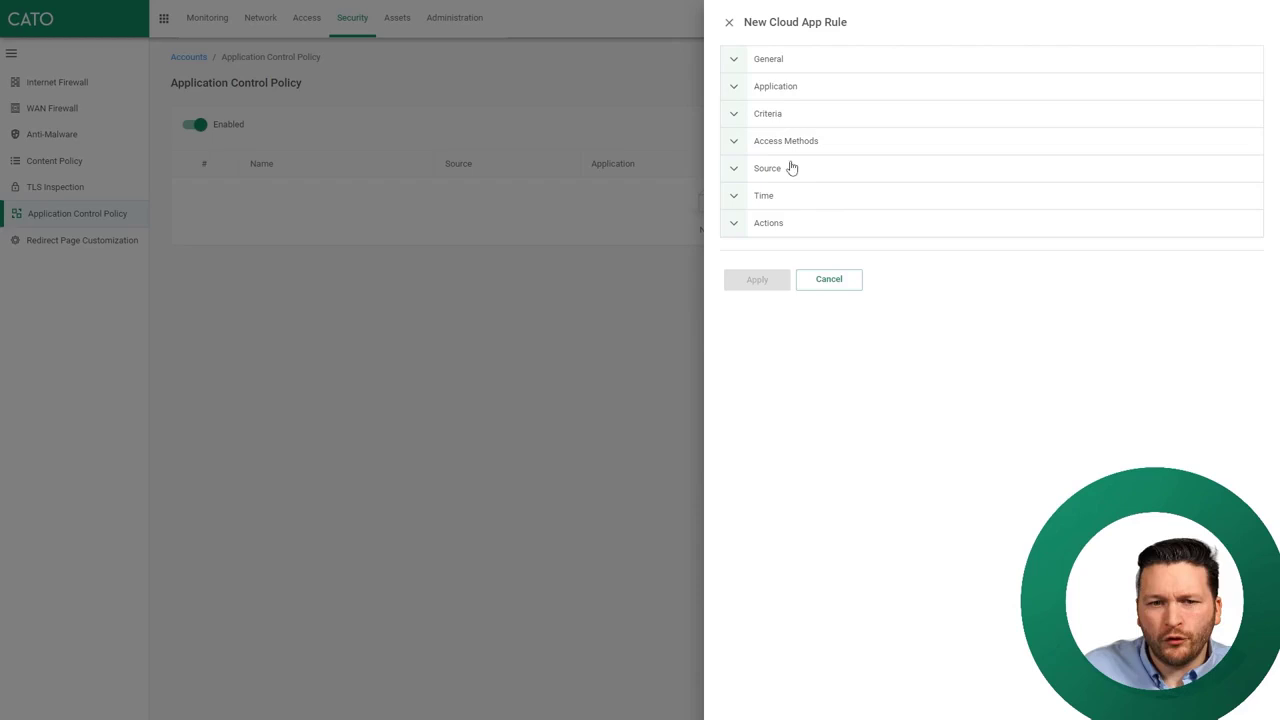
Step: Set the rule's application to Slack and show its Activities options
left_click(736, 89)
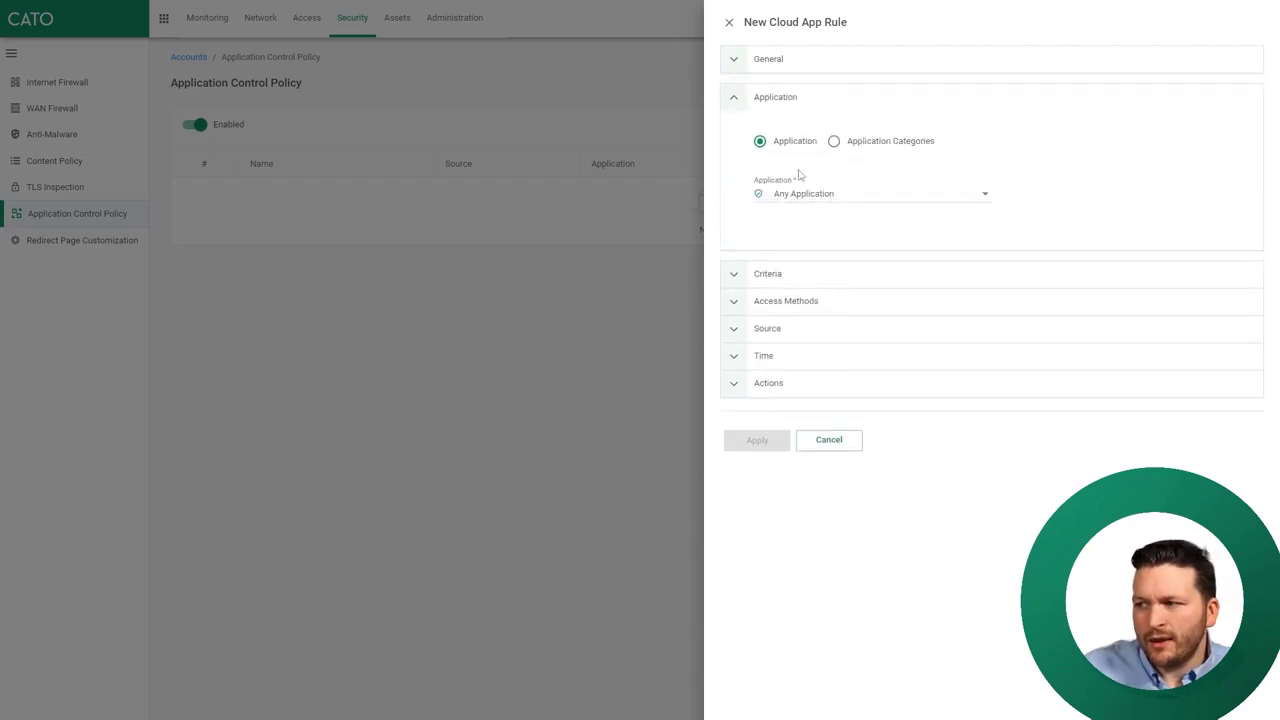
left_click(846, 190)
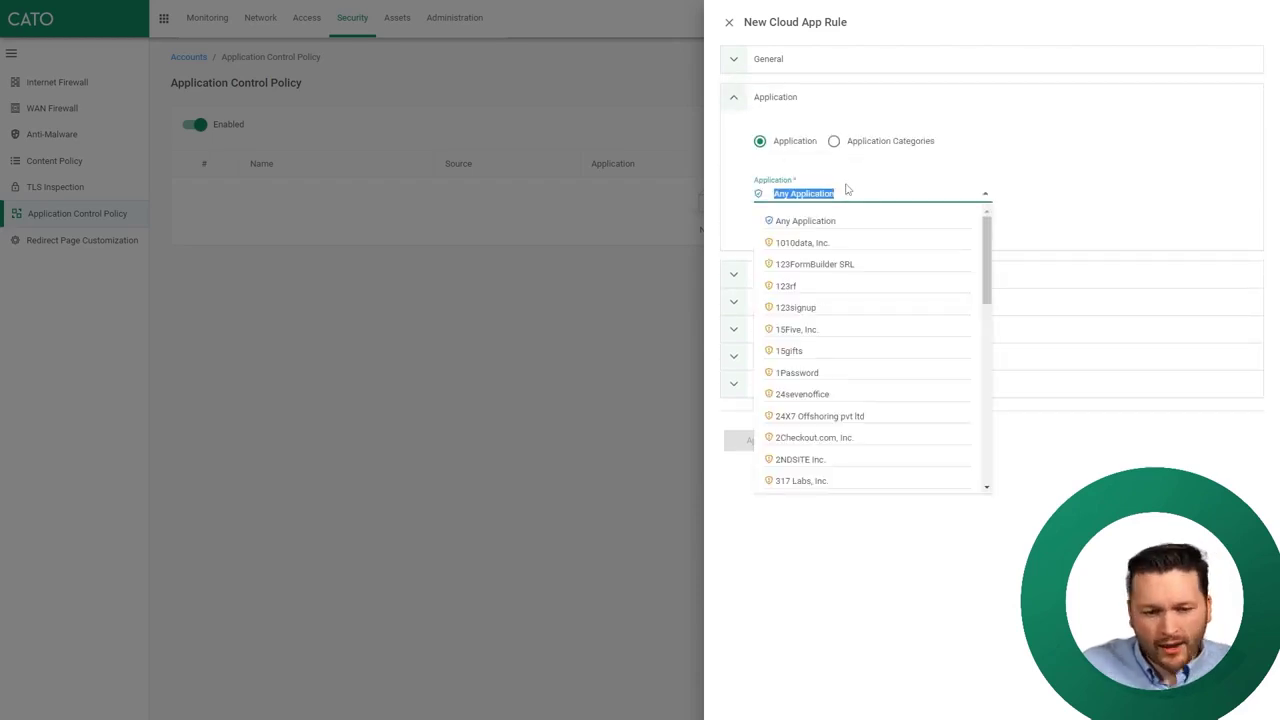
type("slack")
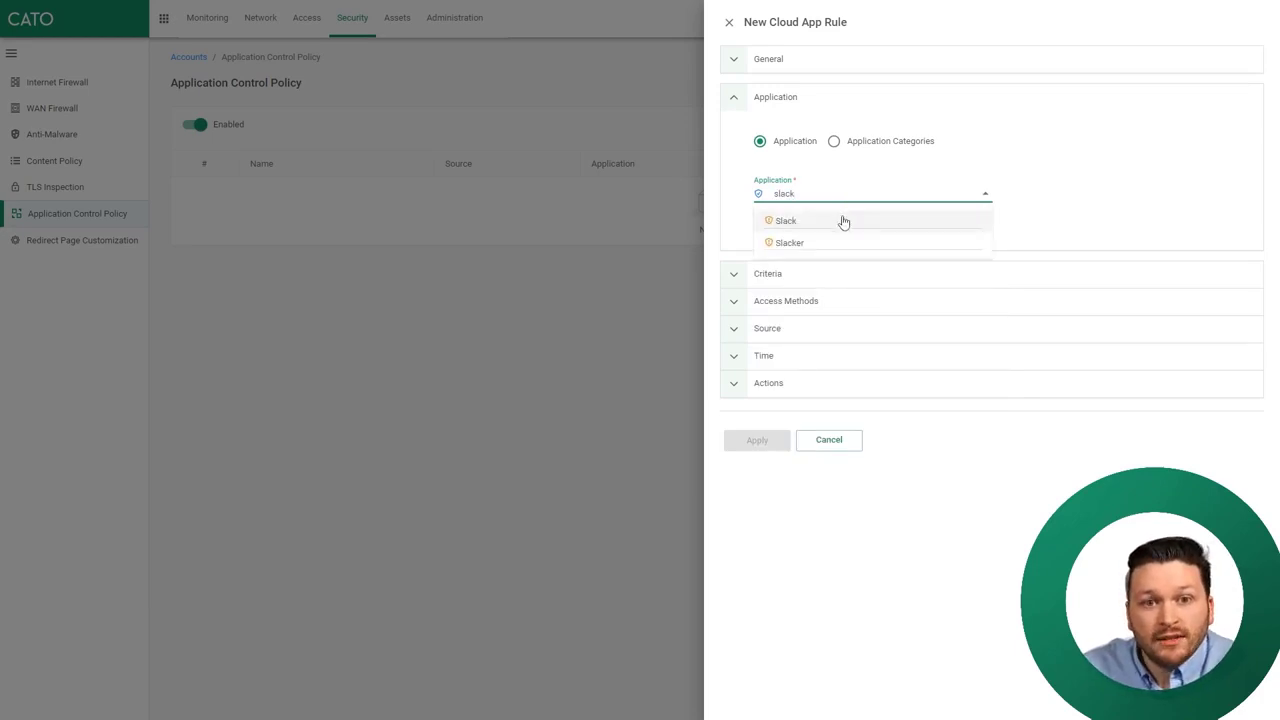
left_click(843, 221)
left_click(804, 276)
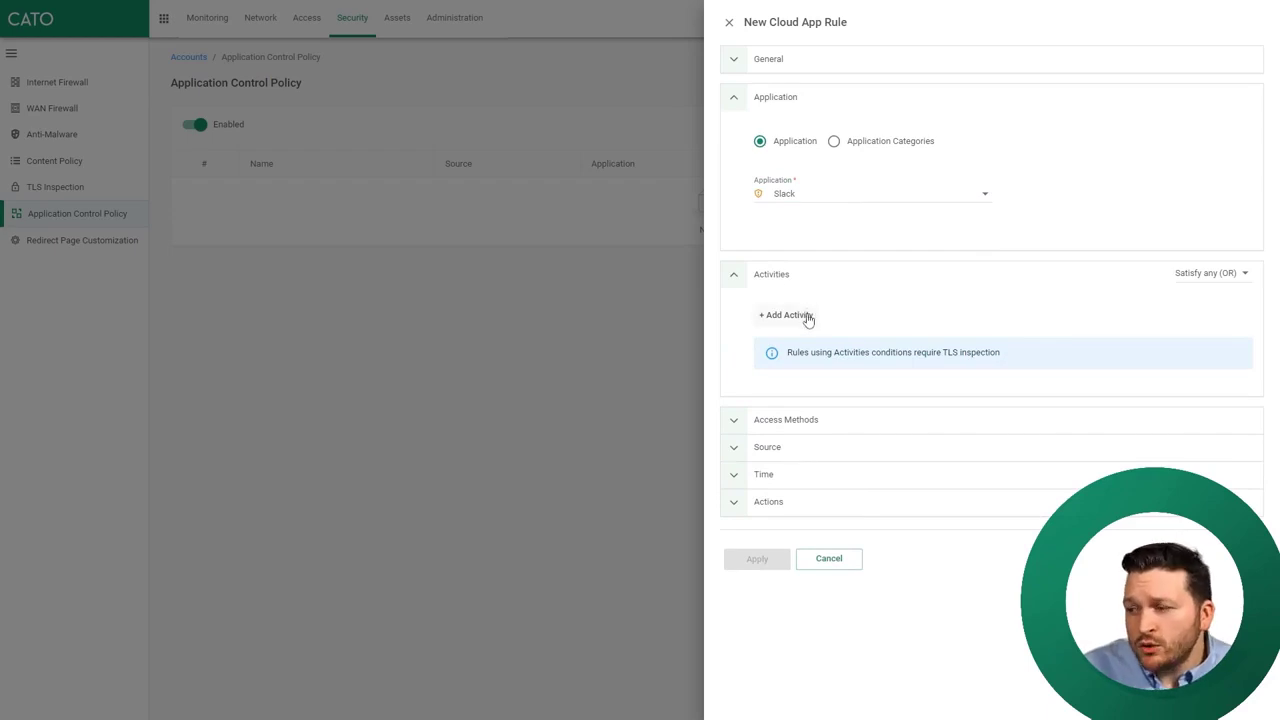
mouse_move(758, 196)
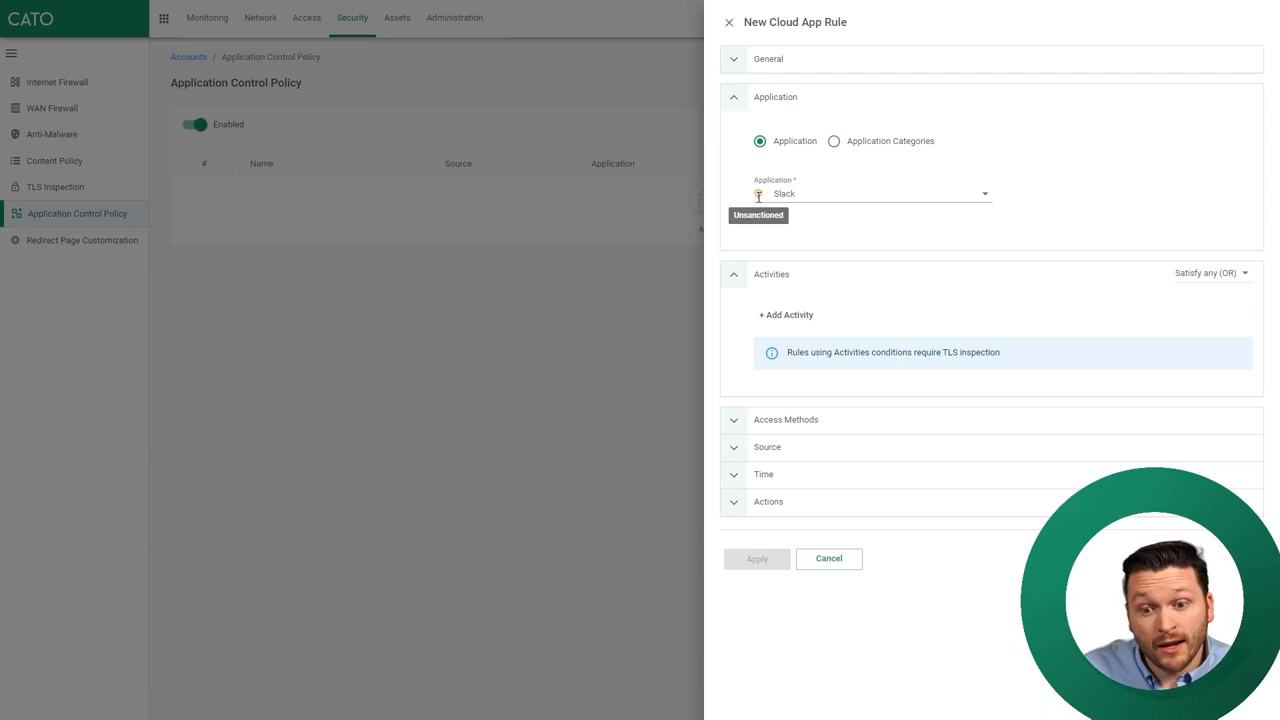
Step: Add Send Message (File) and Delete Message as Slack activities under Satisfy any (OR)
left_click(796, 322)
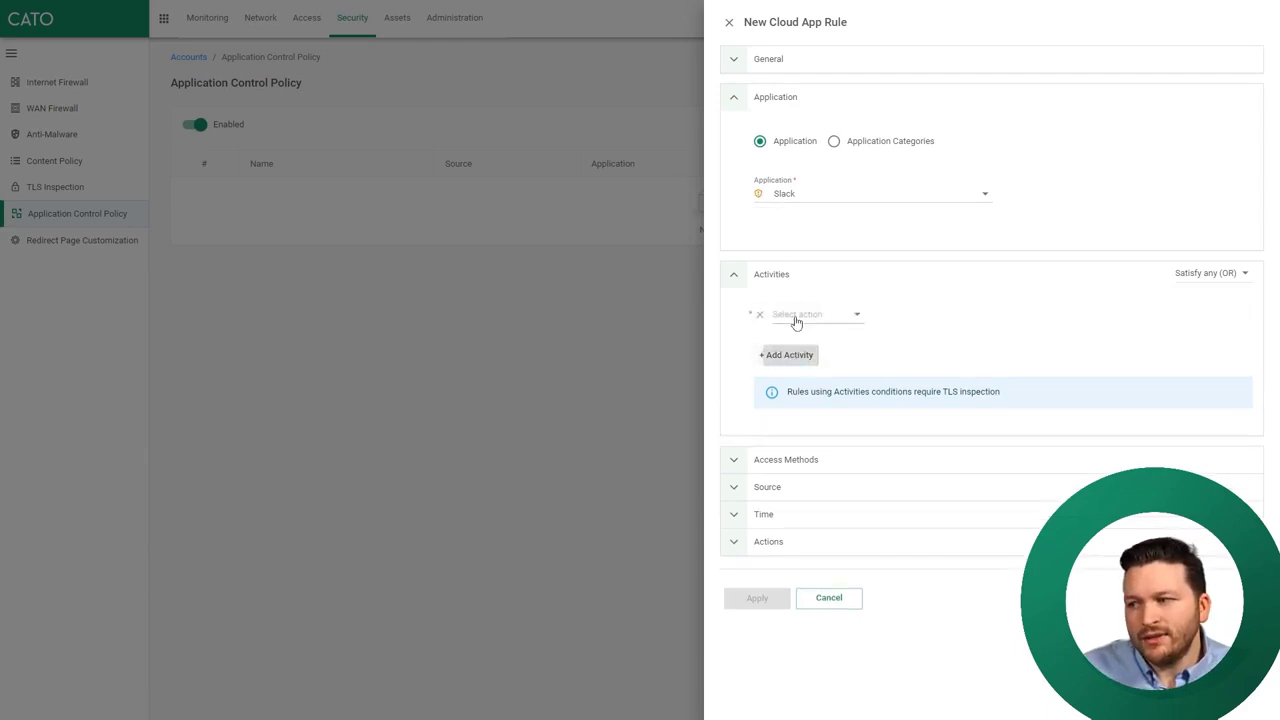
left_click(799, 318)
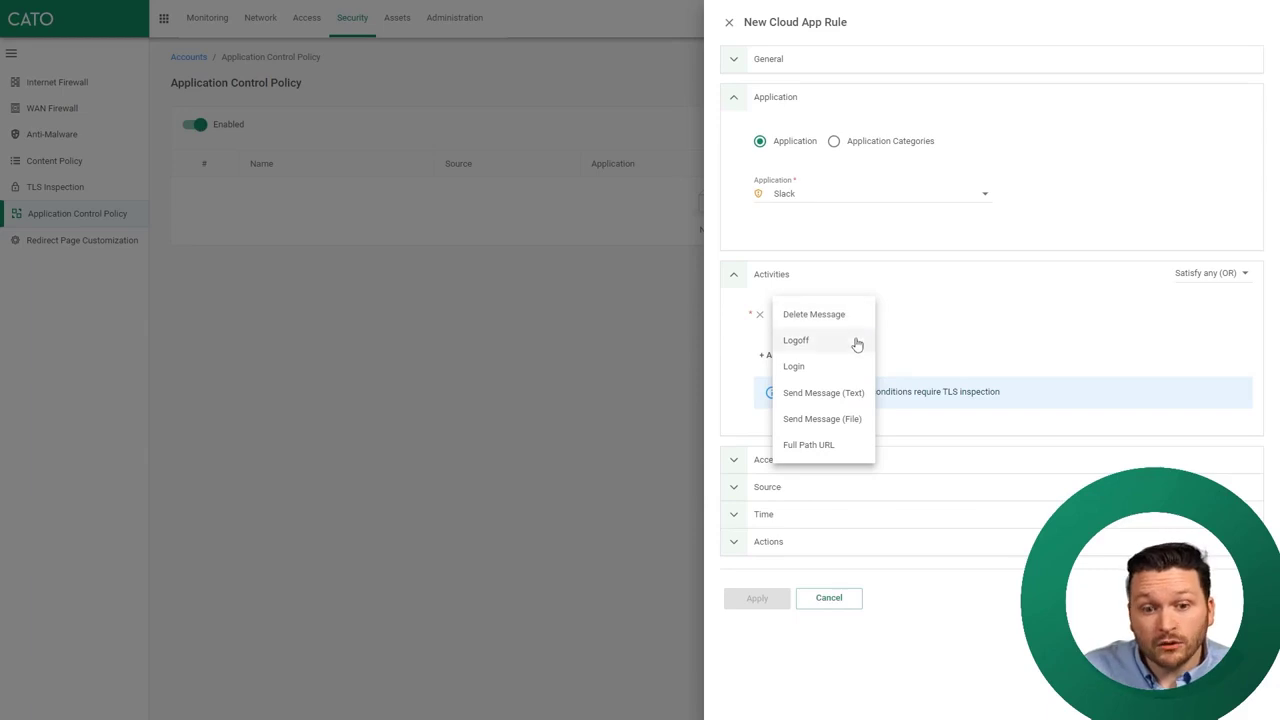
left_click(864, 432)
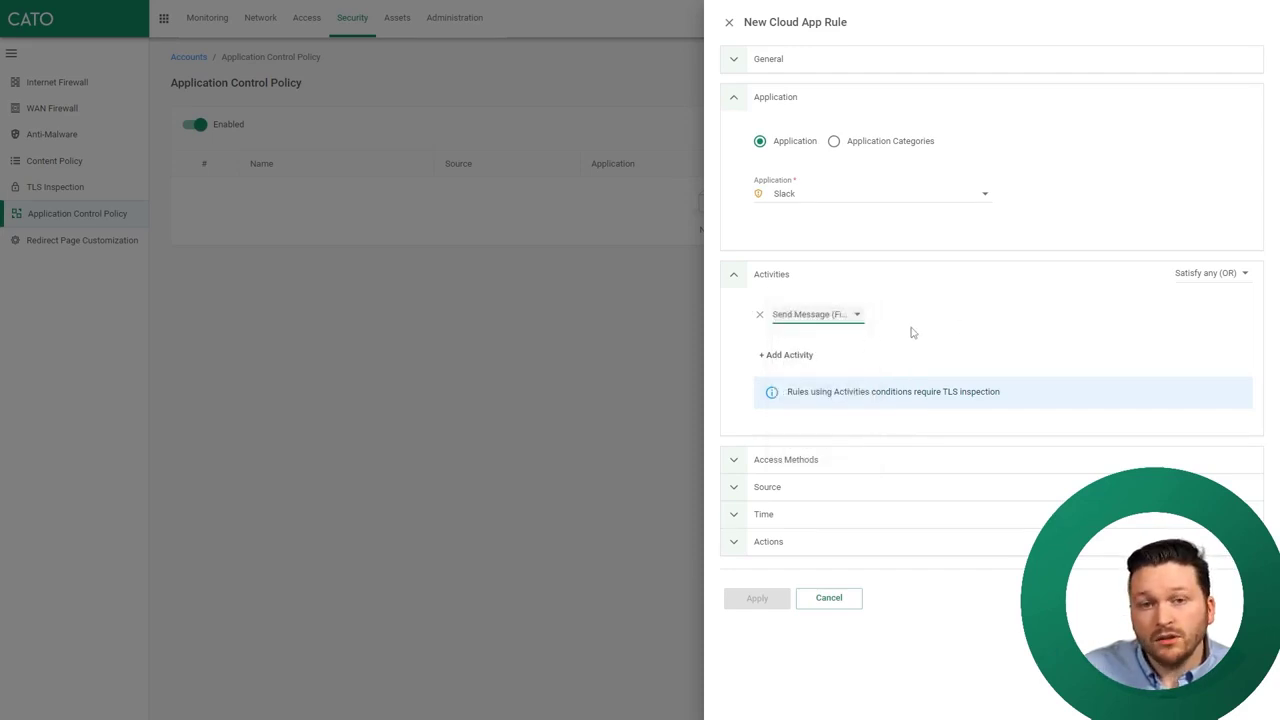
left_click(1232, 273)
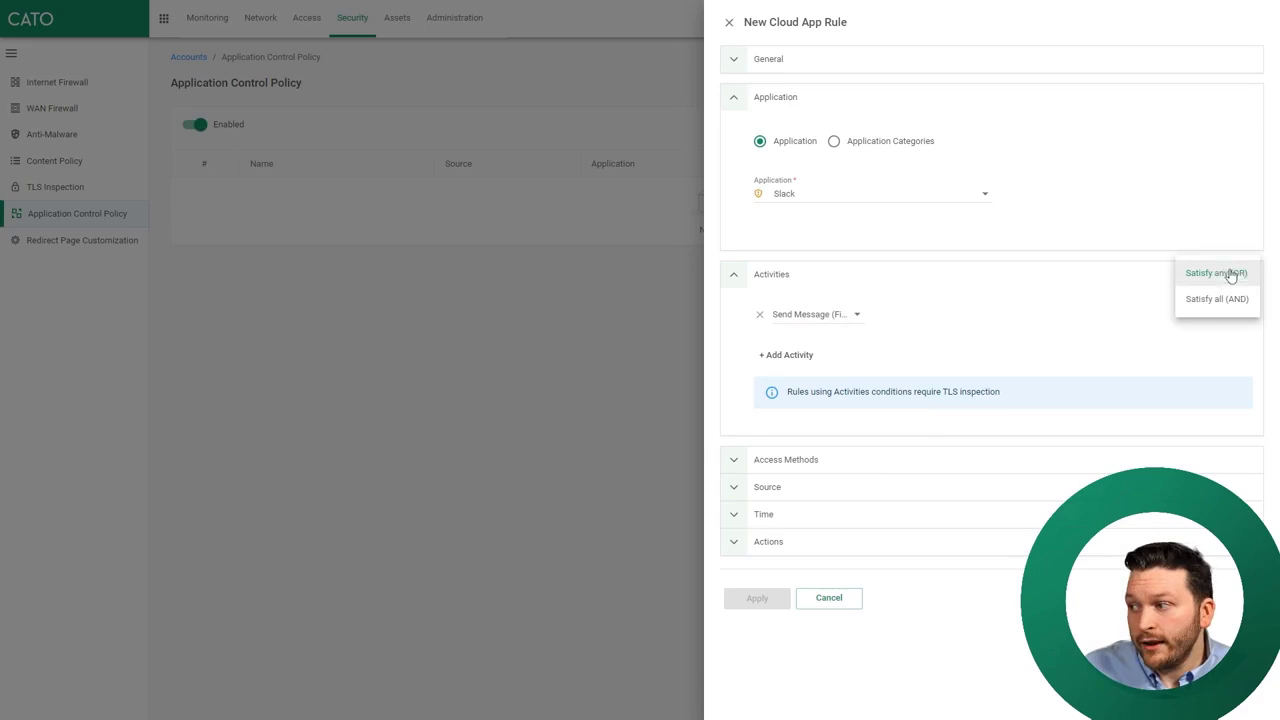
left_click(775, 362)
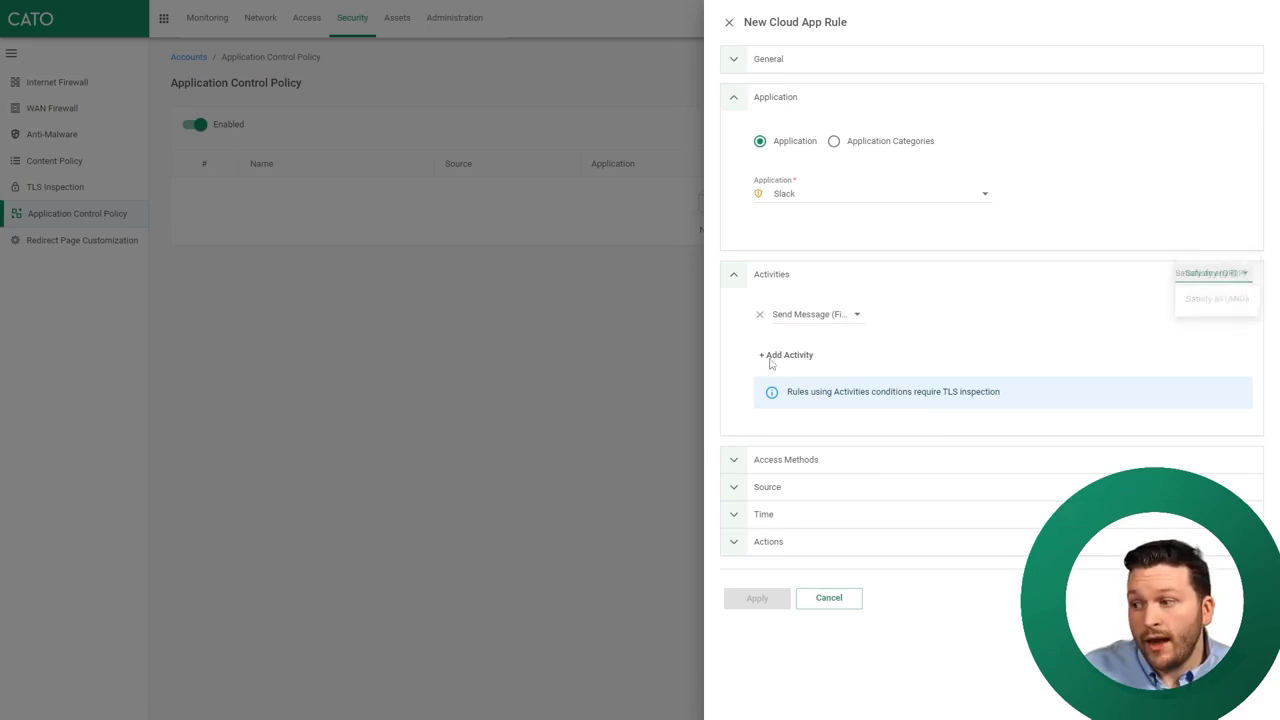
left_click(775, 358)
left_click(790, 355)
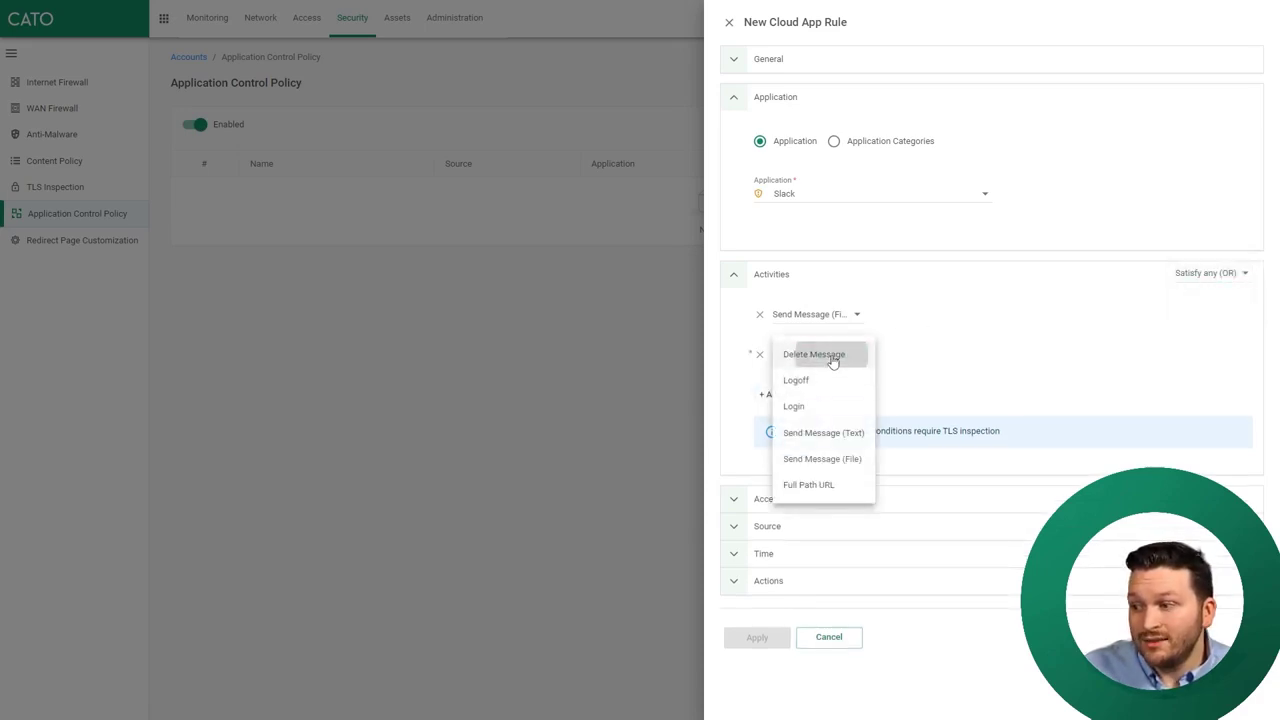
left_click(831, 355)
left_click(768, 581)
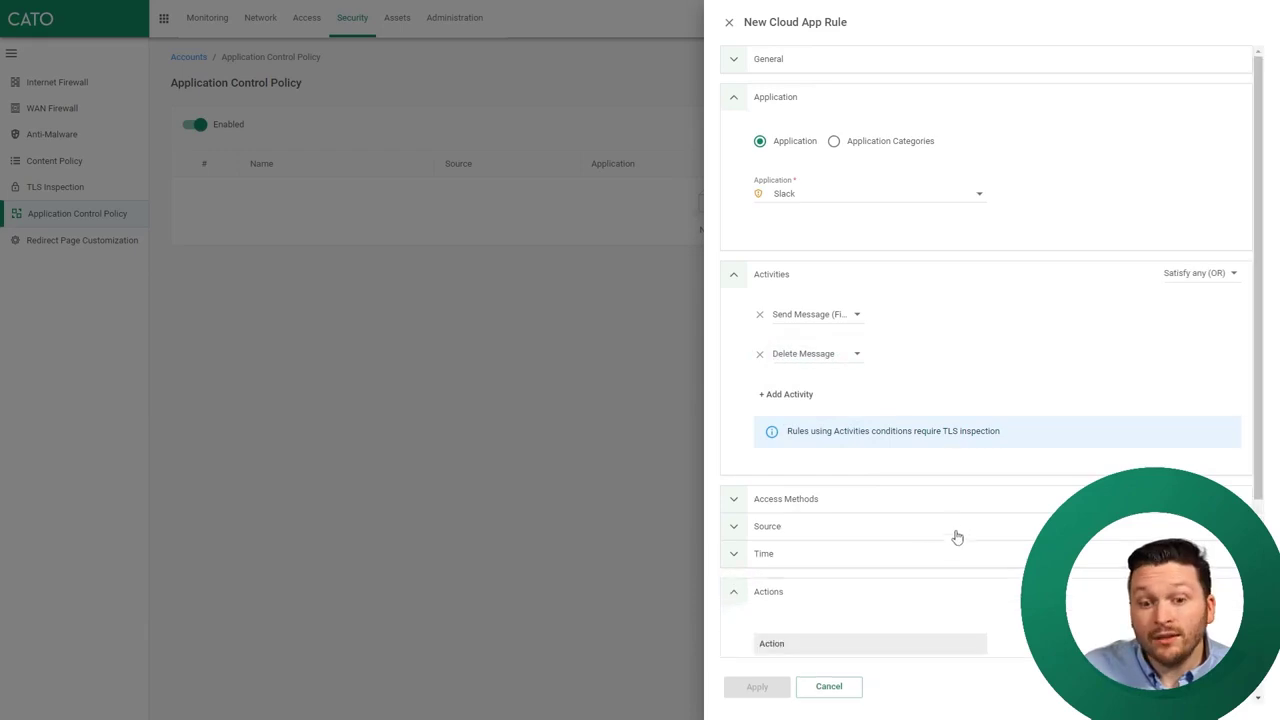
Step: Keep Block as the rule's action and view the Source types without choosing one
scroll(906, 514, "down", 3)
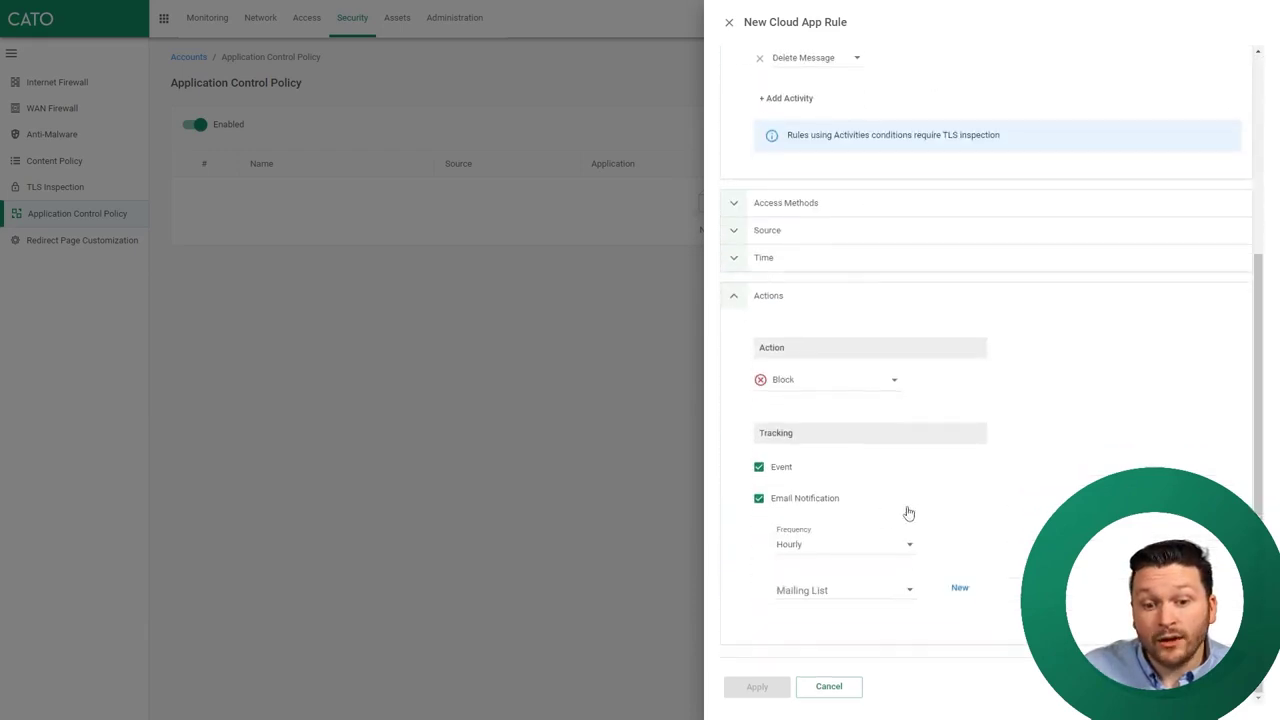
left_click(857, 386)
left_click(1048, 383)
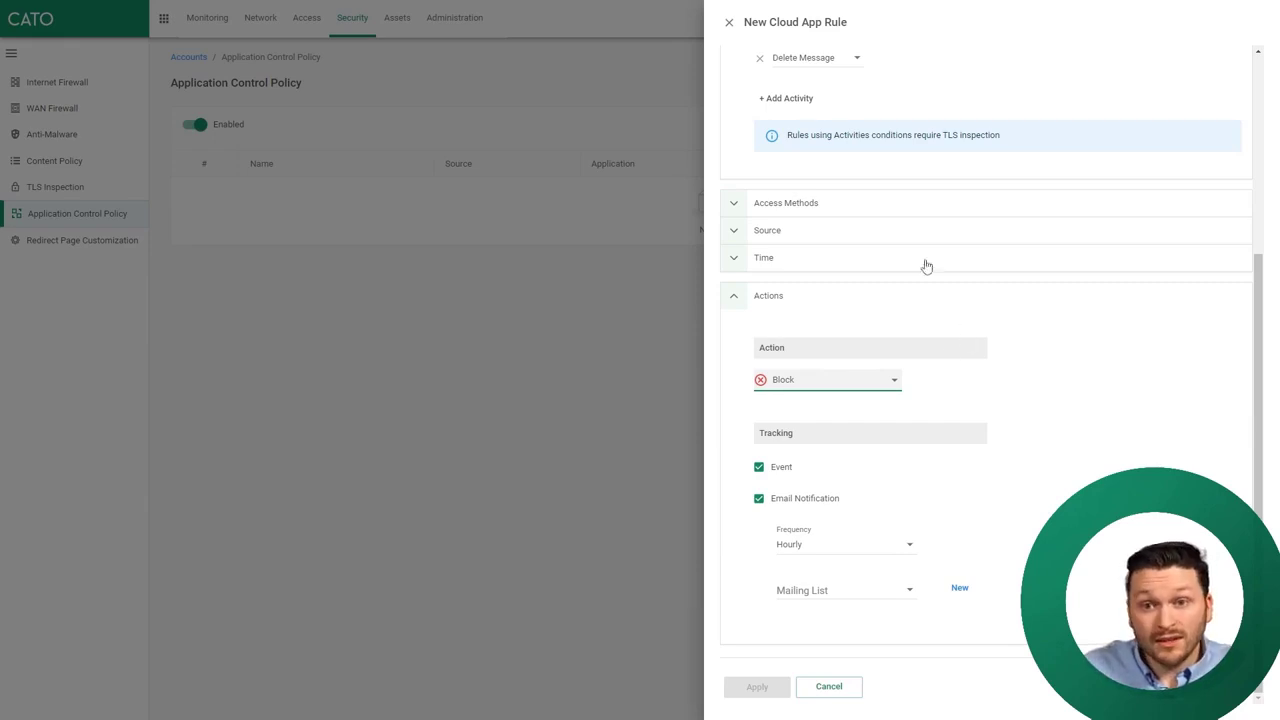
left_click(789, 231)
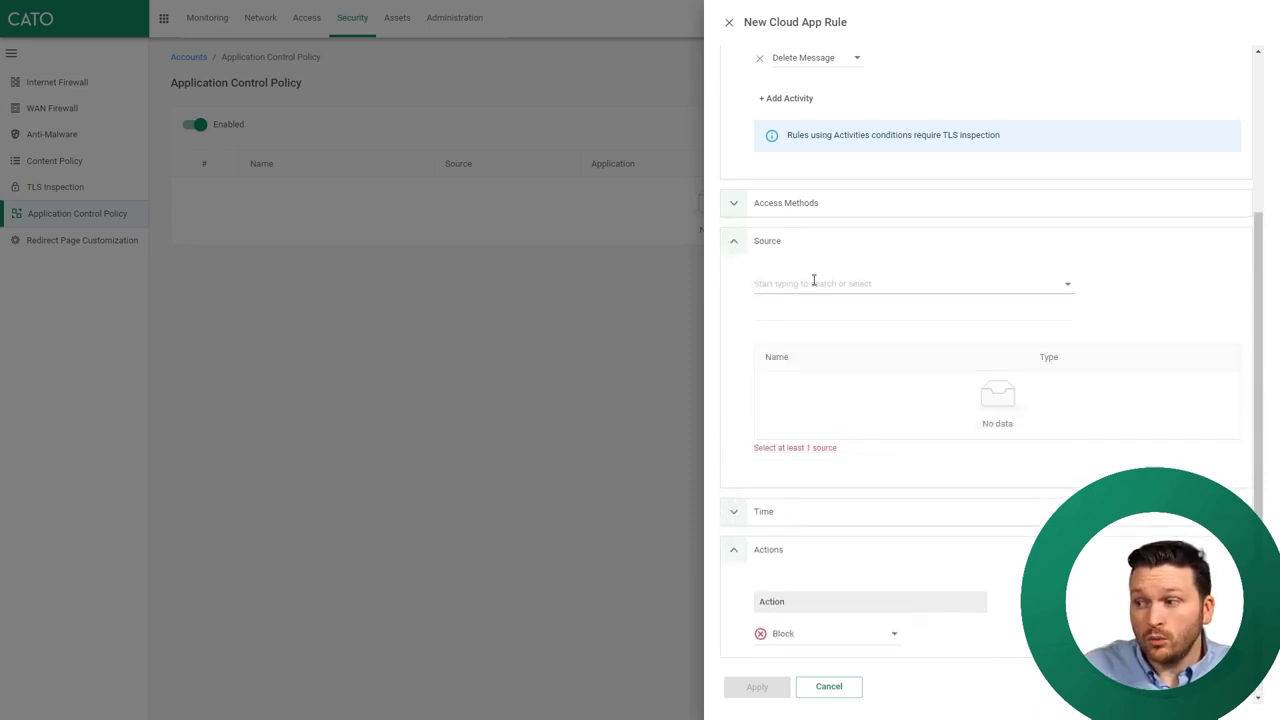
left_click(814, 281)
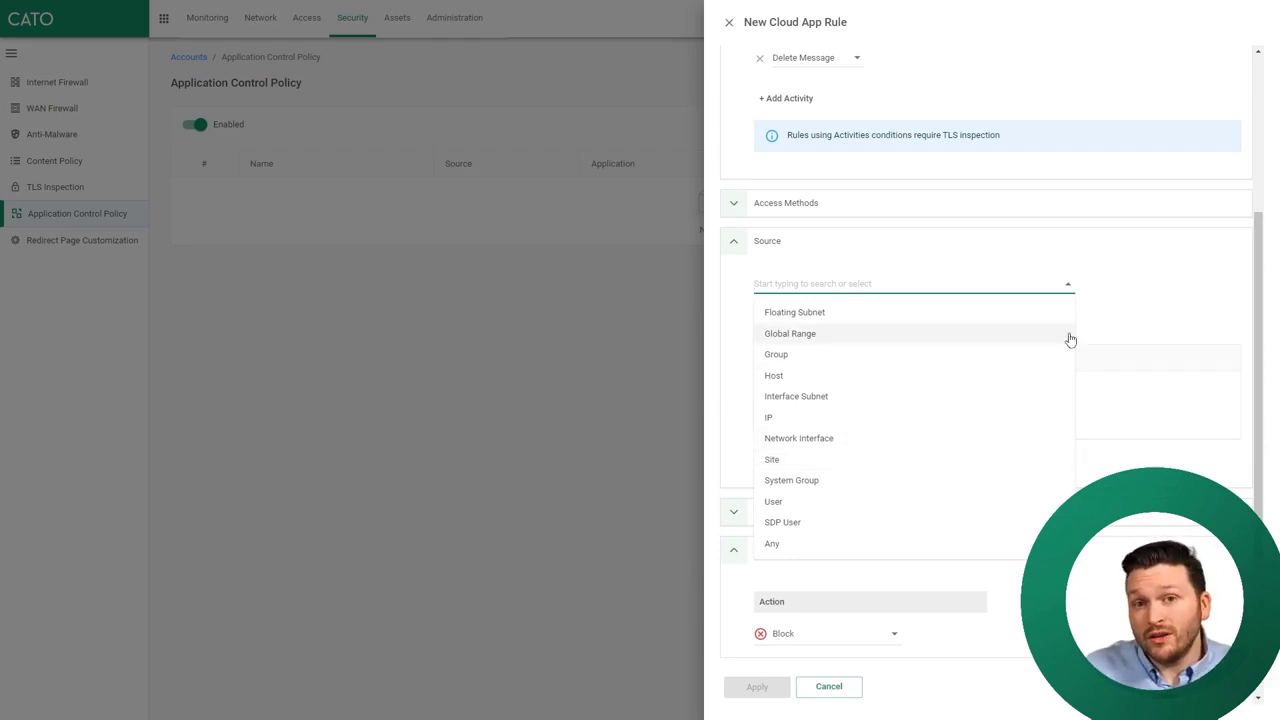
left_click(1150, 270)
scroll(1150, 270, "up", 3)
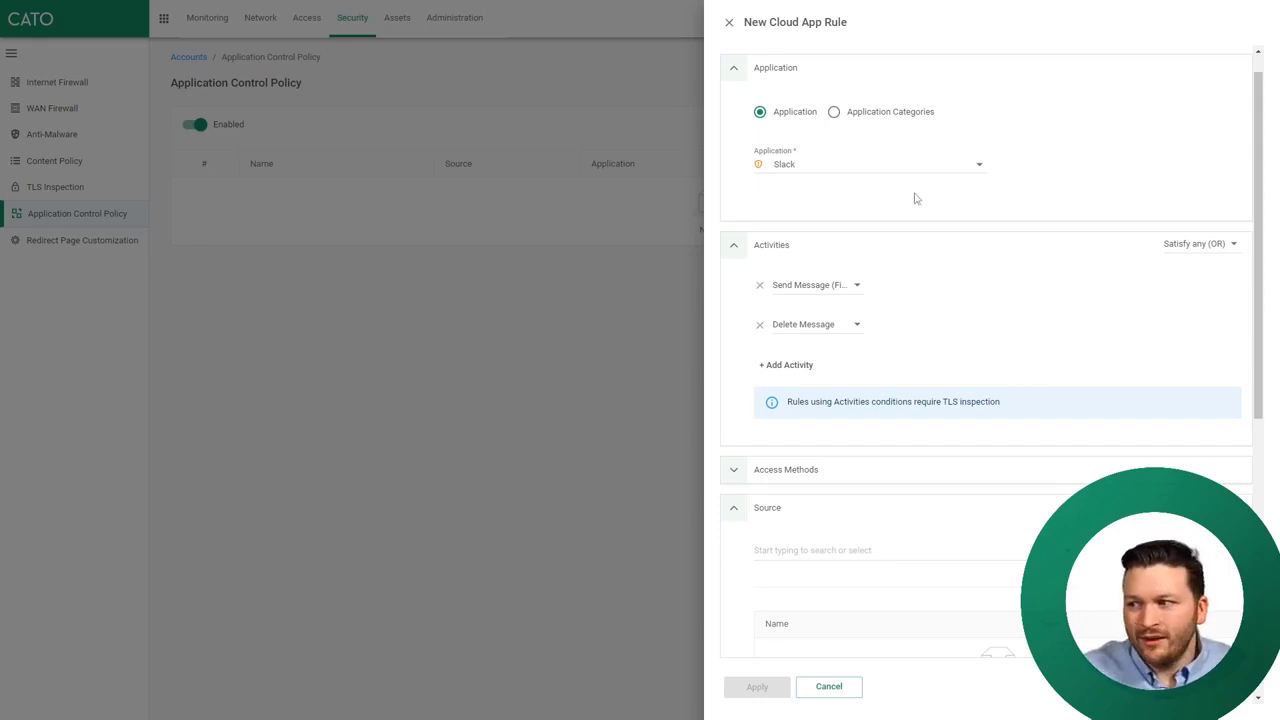
Step: Switch the rule's application to YouTube with a Watch Stream activity
left_click(901, 164)
type("You")
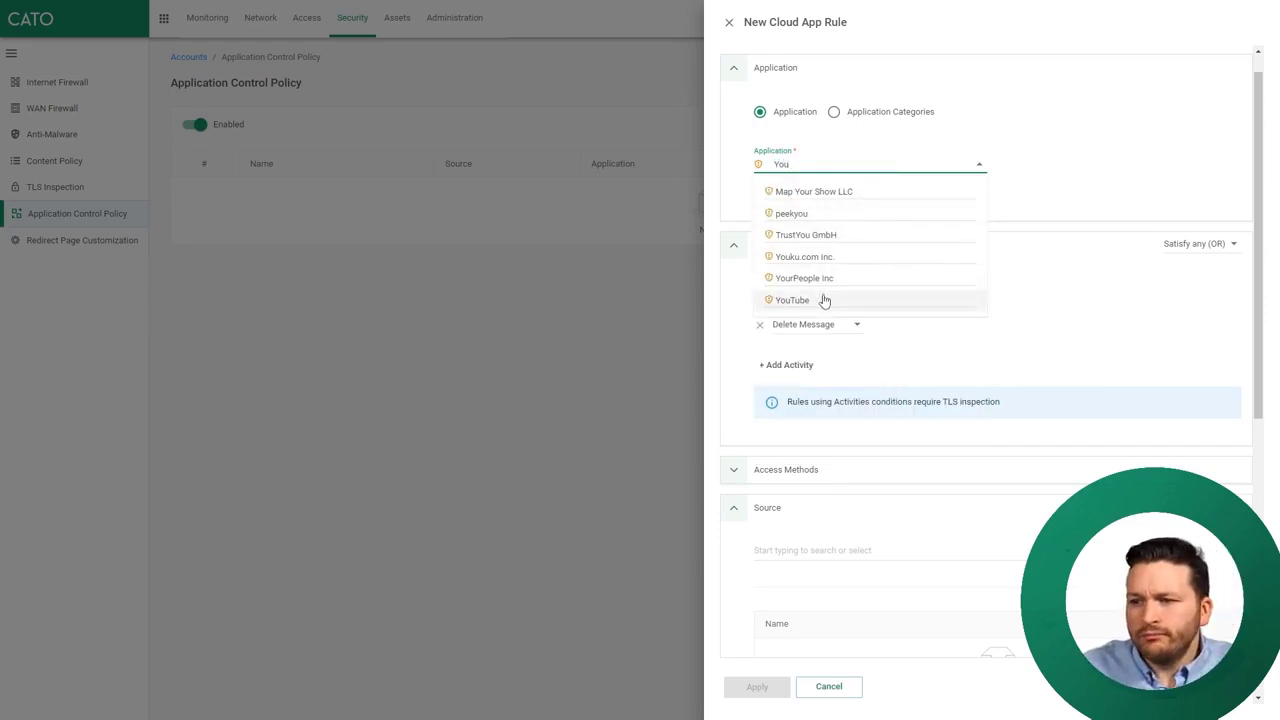
left_click(823, 300)
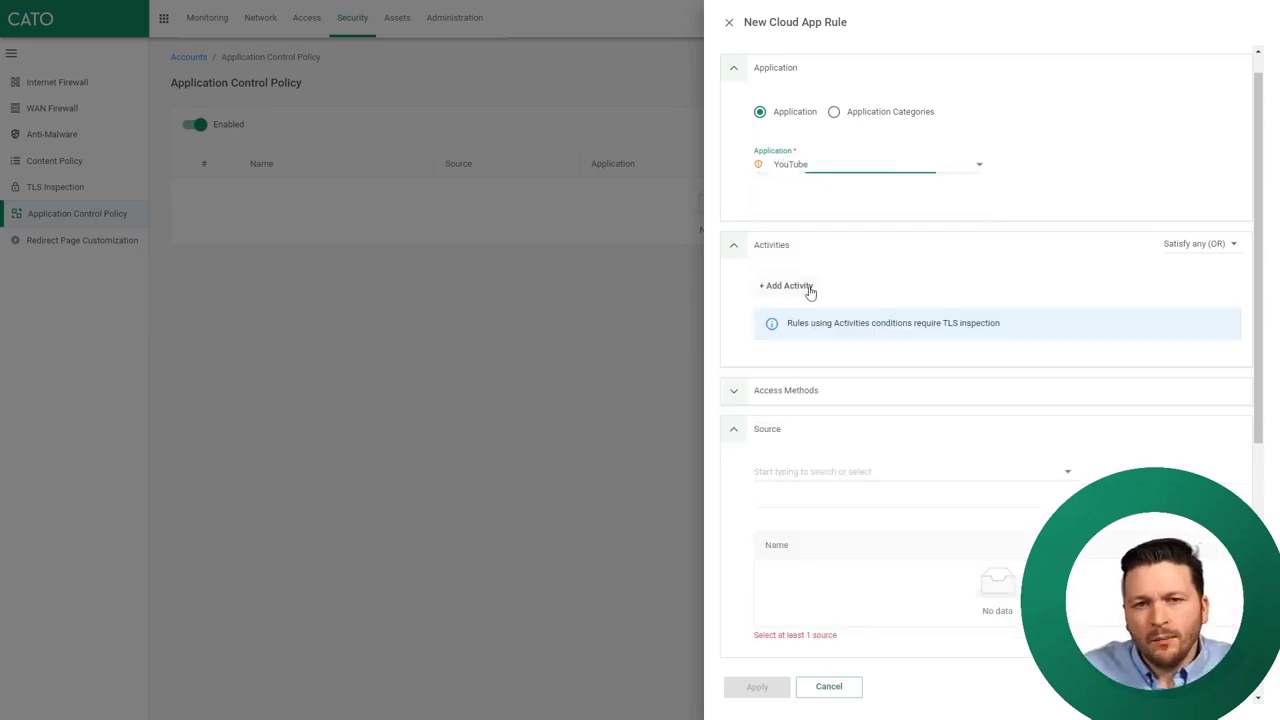
left_click(810, 288)
left_click(816, 288)
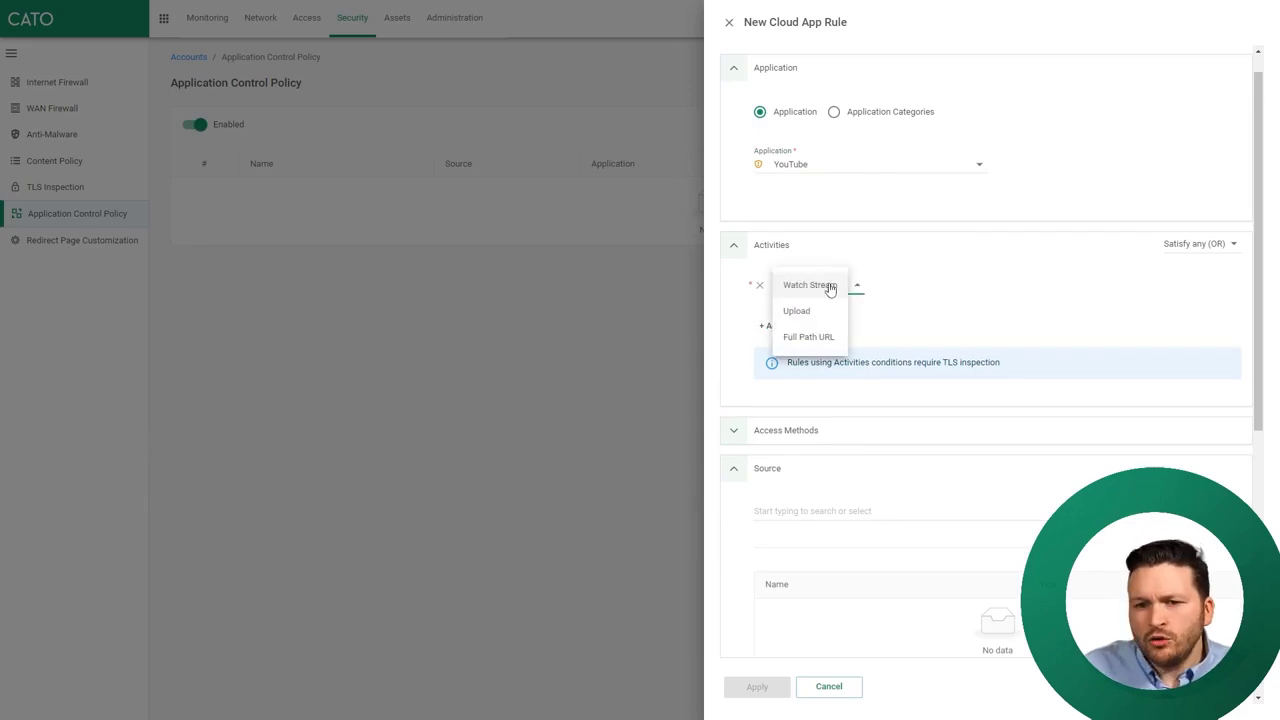
left_click(826, 286)
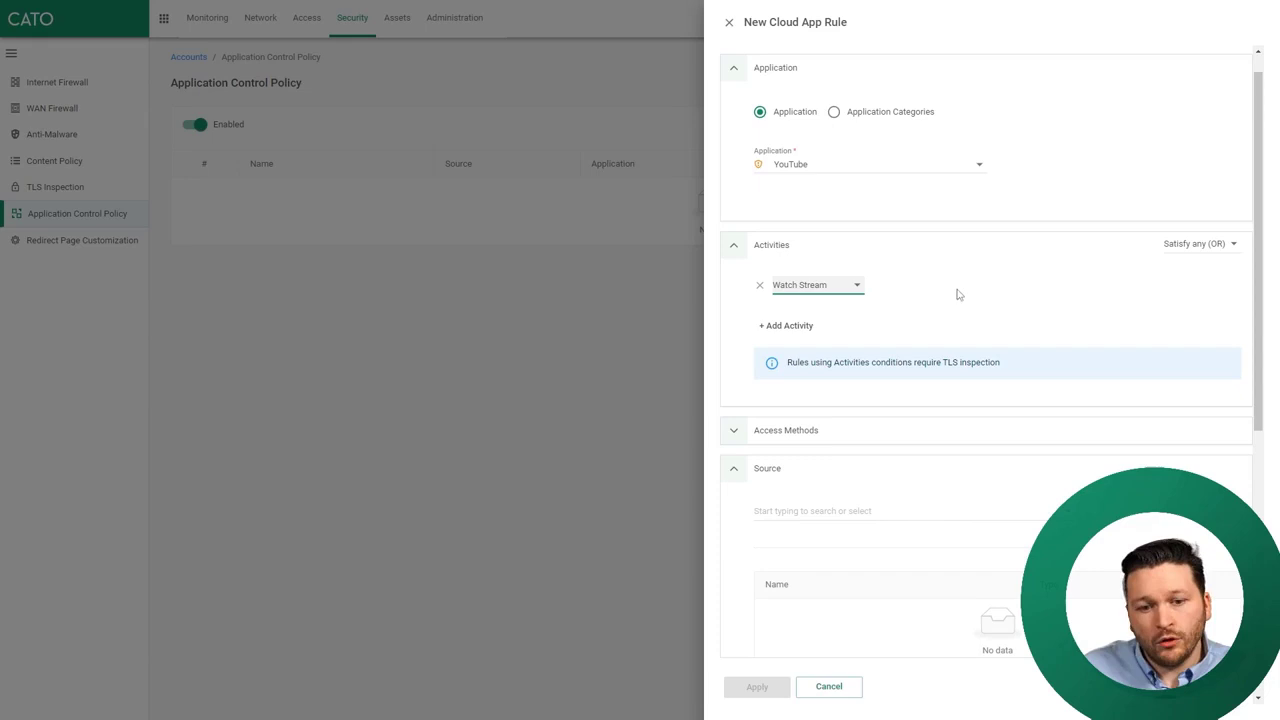
Step: Set the rule's source to Any
left_click(817, 508)
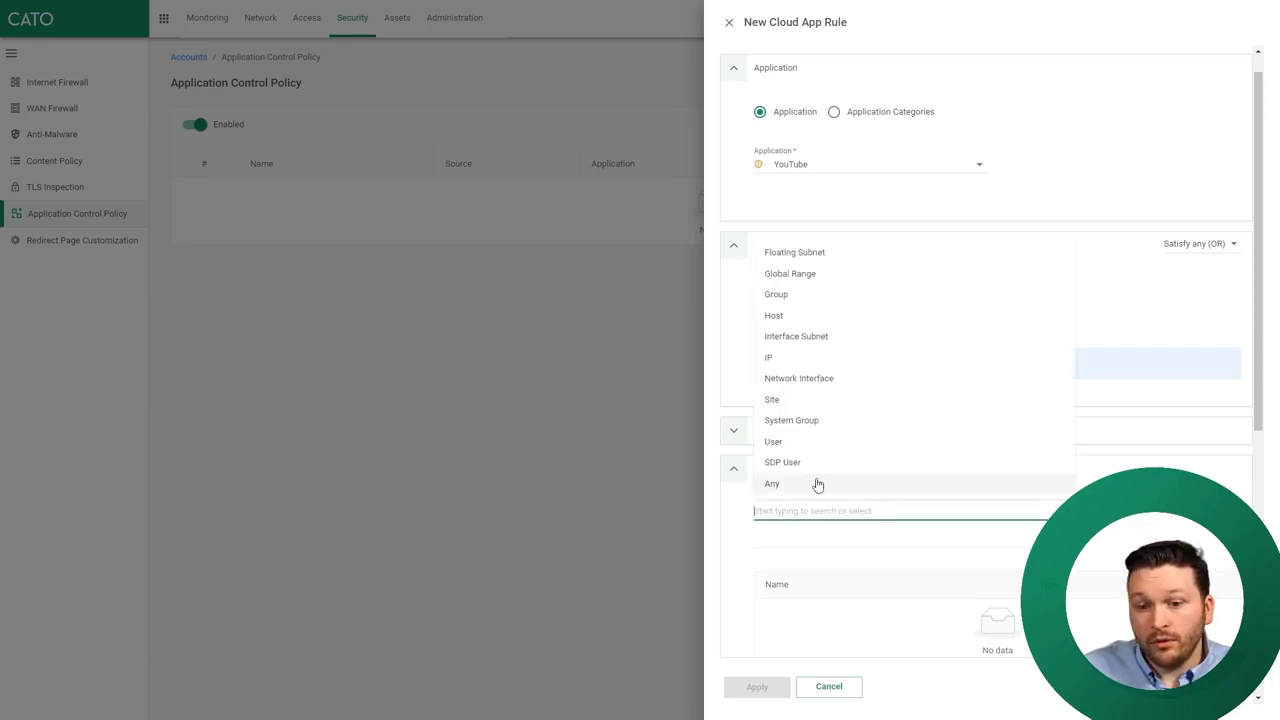
left_click(1081, 255)
left_click(806, 356)
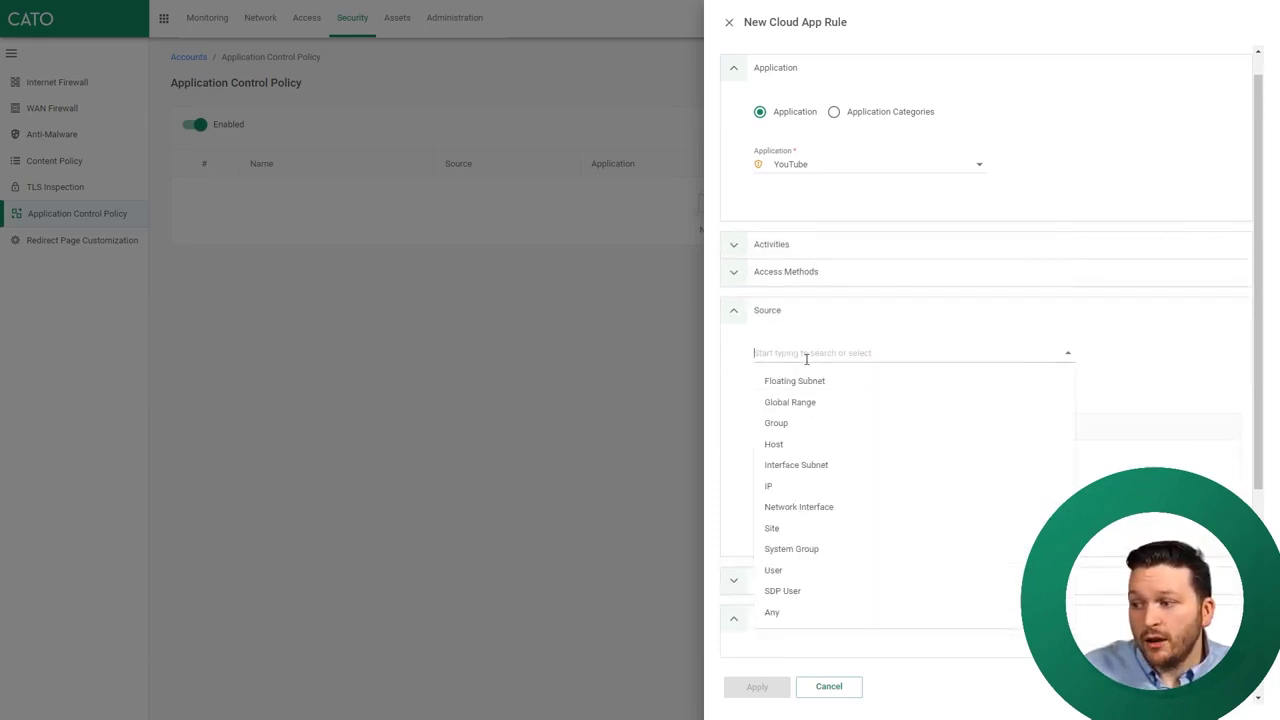
left_click(773, 611)
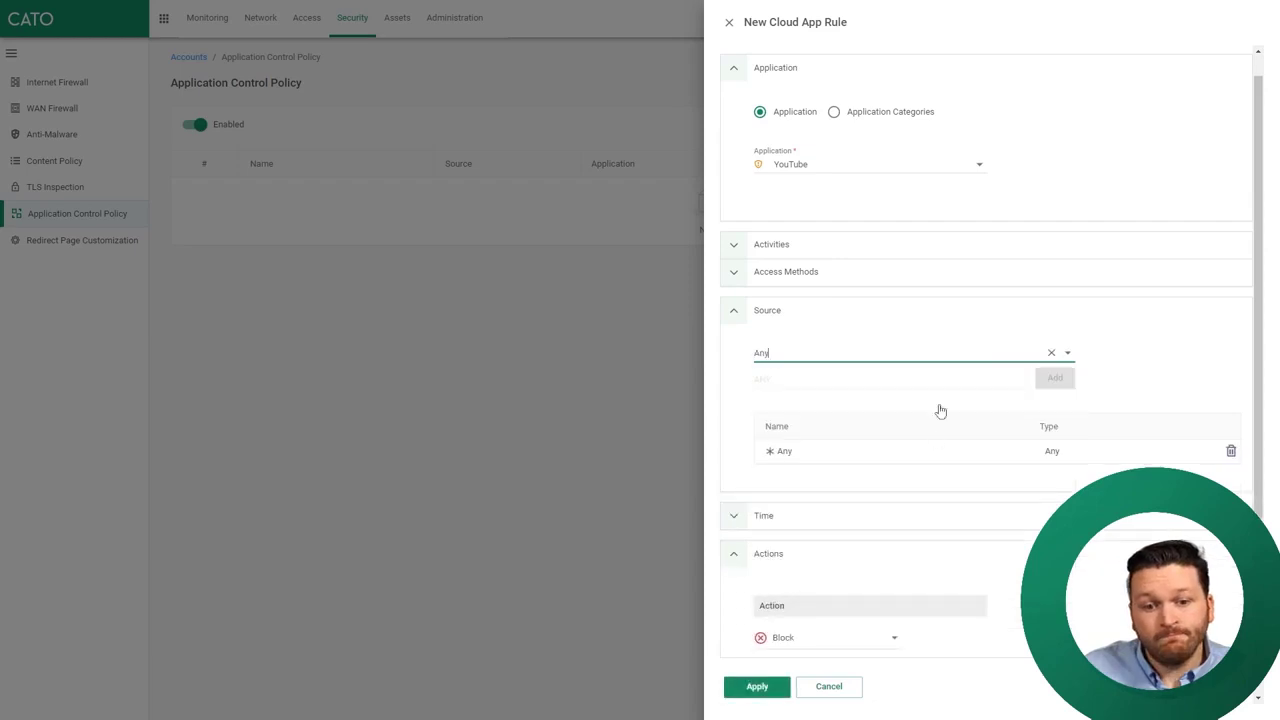
Step: Change the rule's Time setting to a Custom, Recurring schedule
left_click(881, 310)
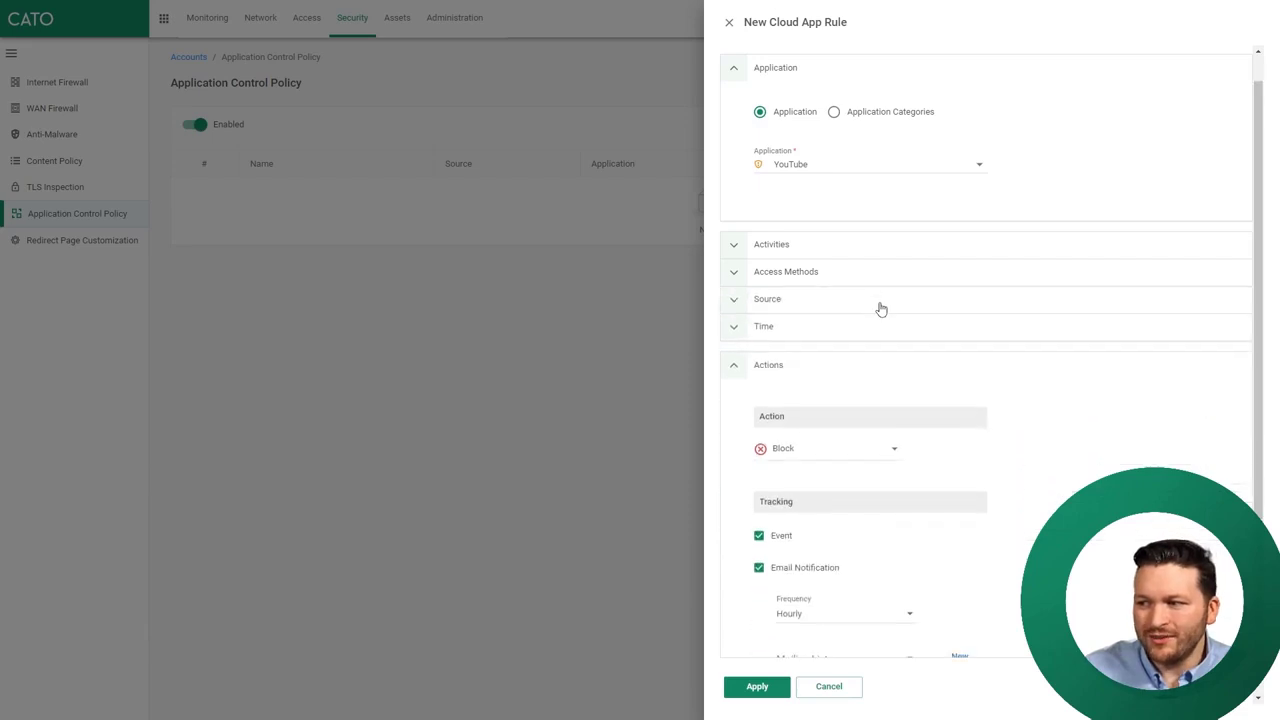
left_click(765, 330)
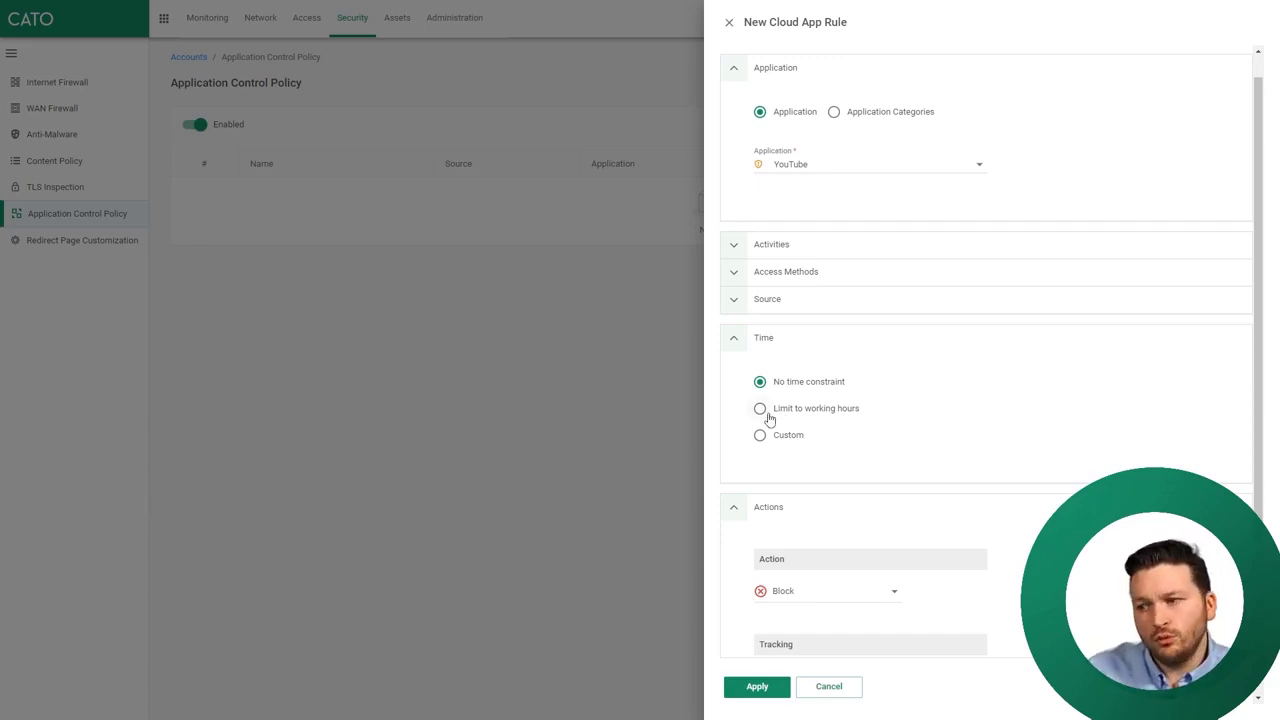
left_click(760, 435)
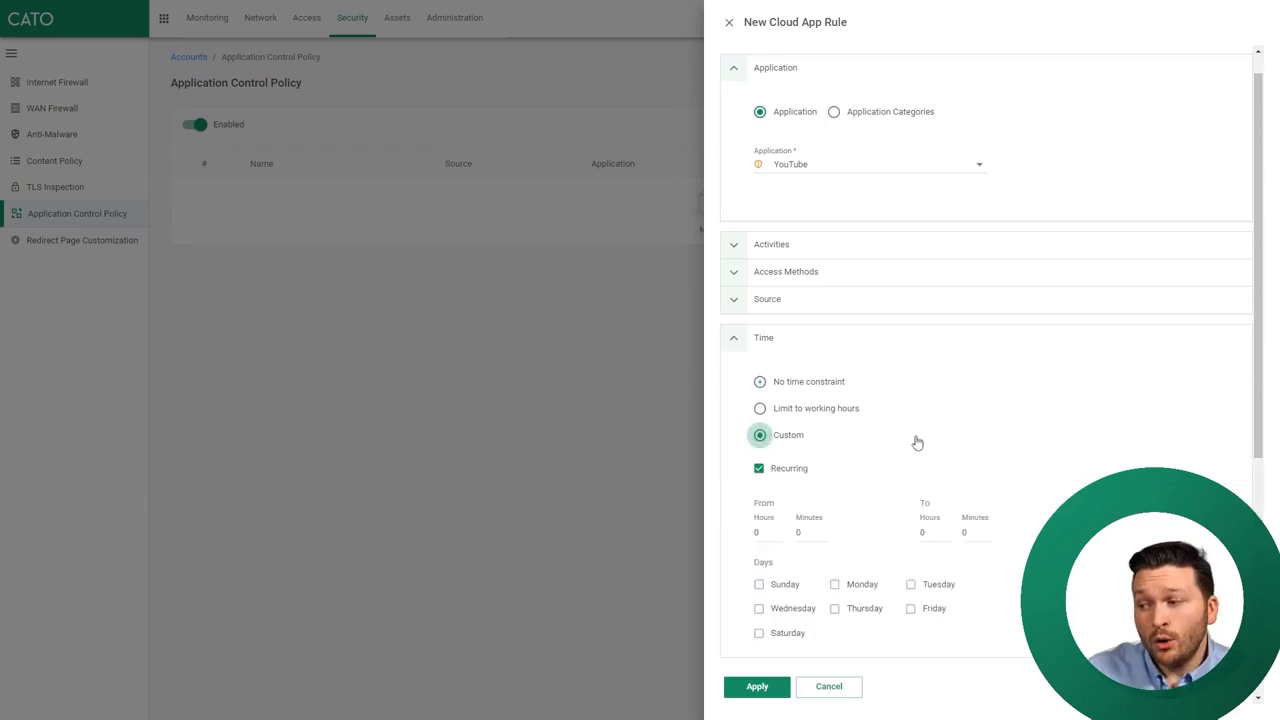
scroll(917, 443, "down", 3)
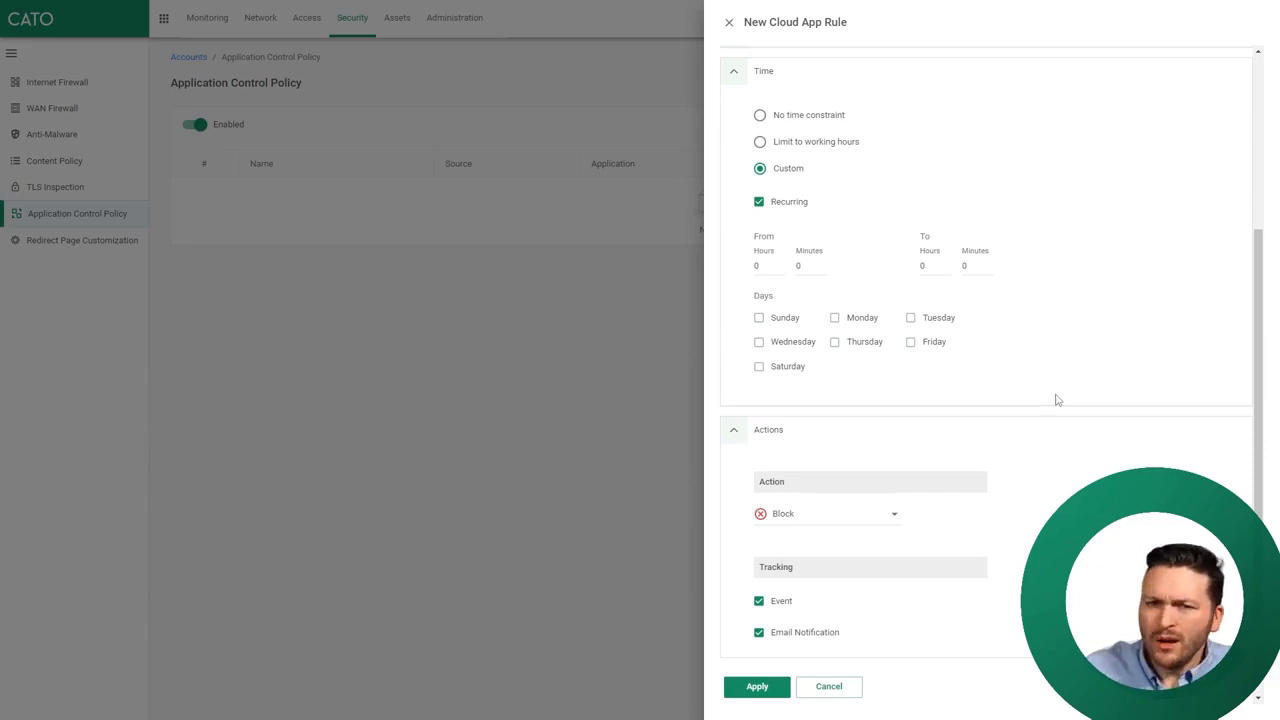
scroll(1030, 392, "up", 3)
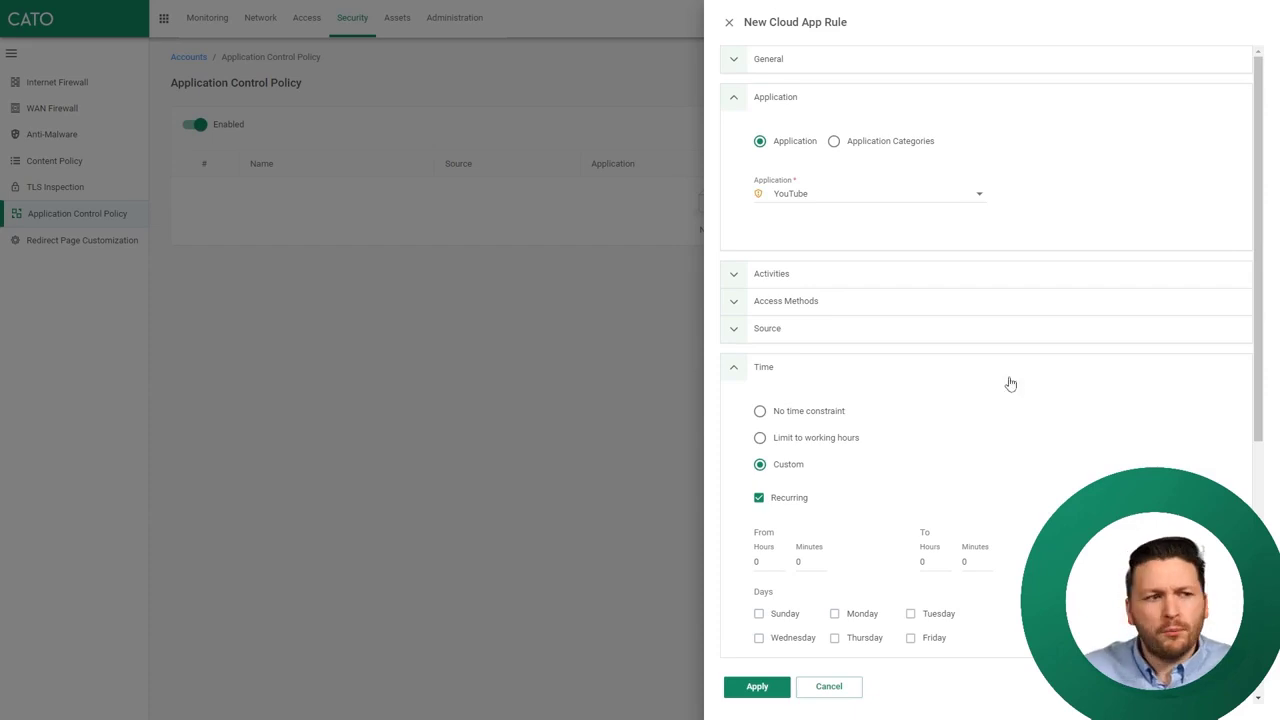
Step: Replace YouTube with Twitter as the rule's application, searching 'twit' then 'twi'
left_click(835, 193)
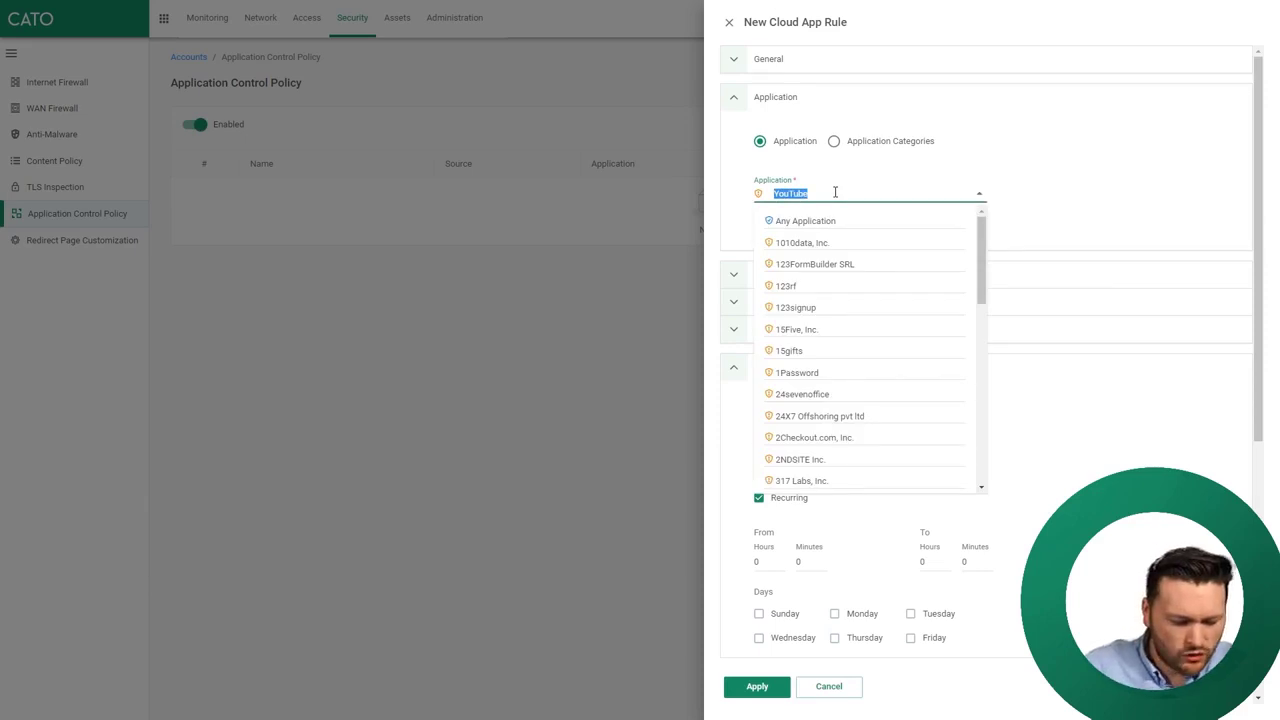
type("twit")
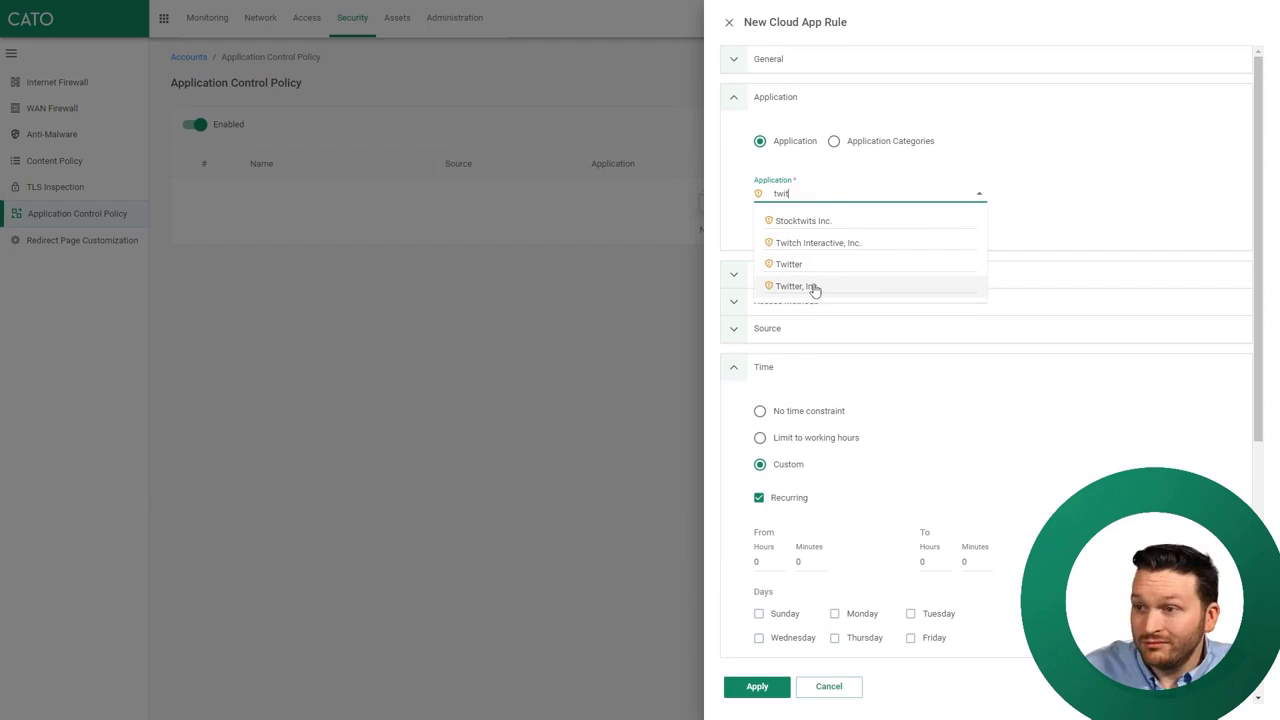
left_click(814, 287)
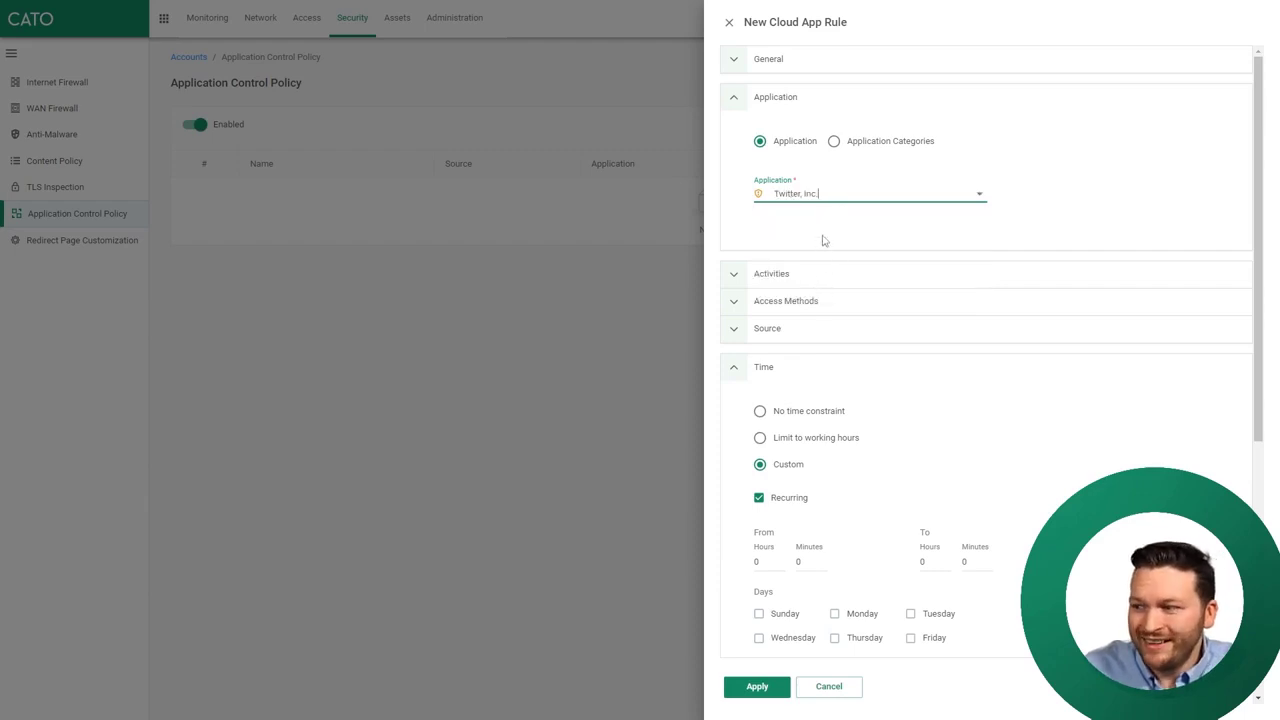
left_click(808, 276)
left_click(800, 314)
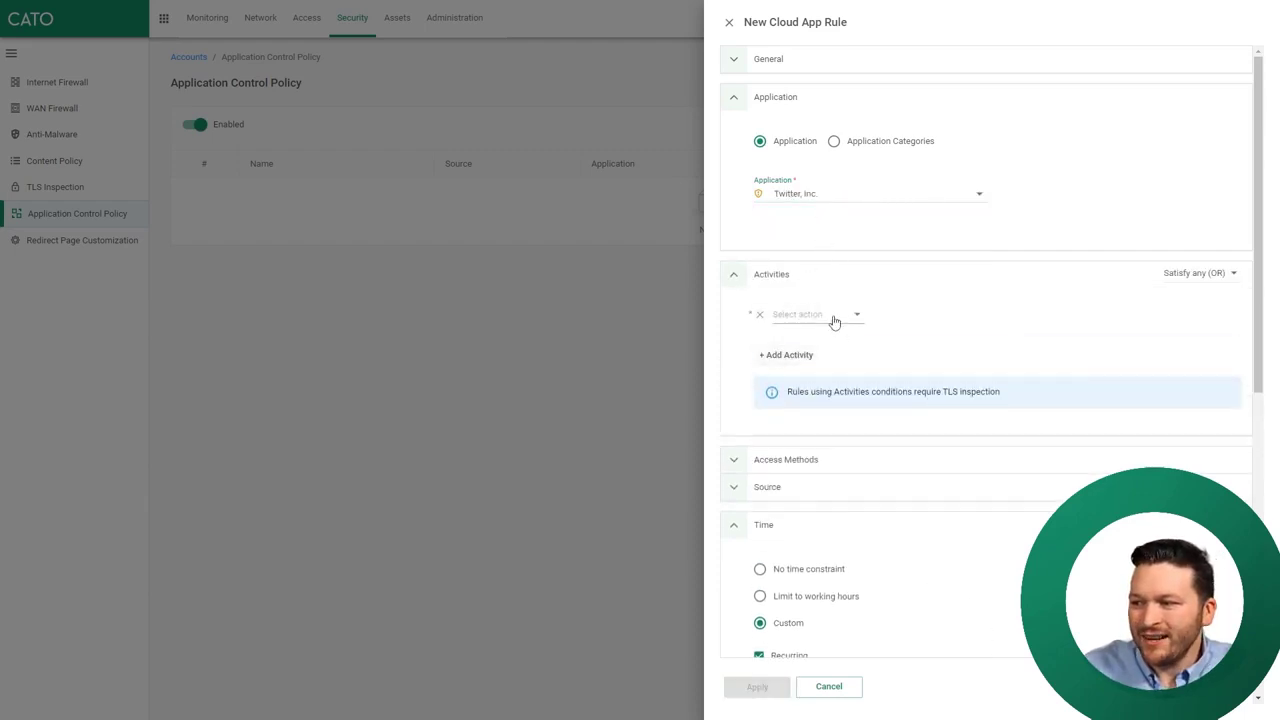
left_click(819, 194)
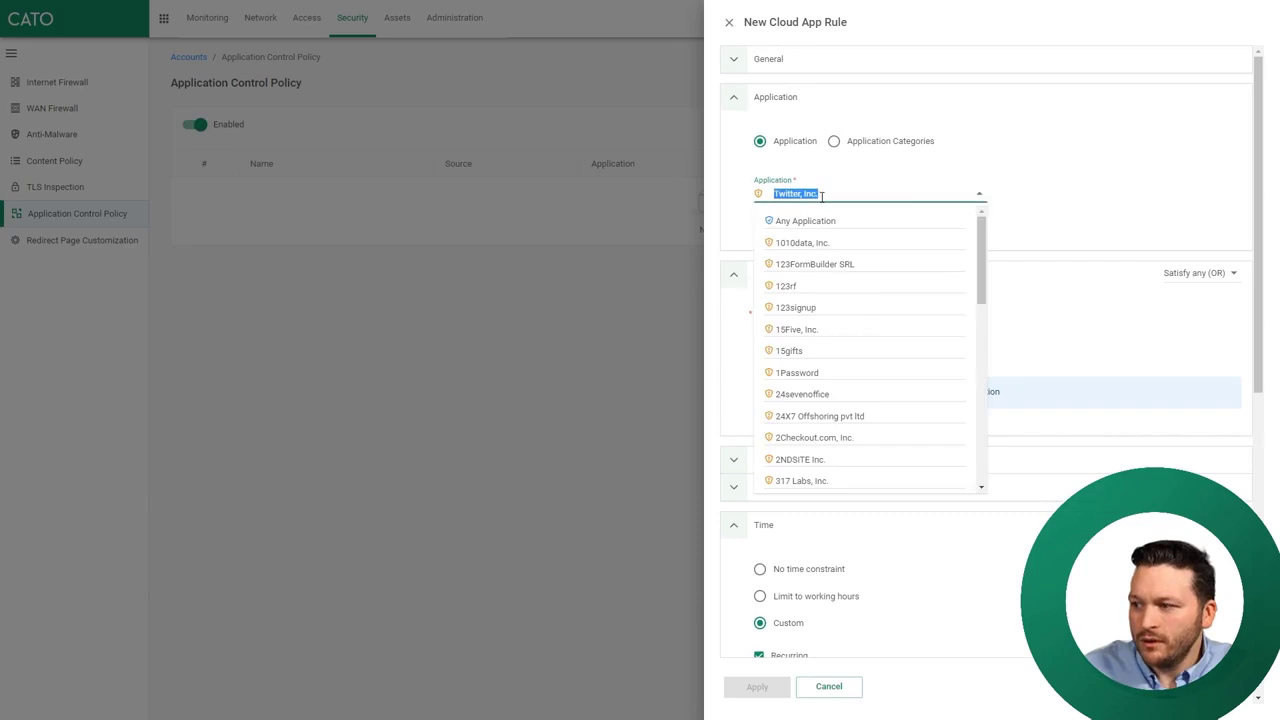
type("twit")
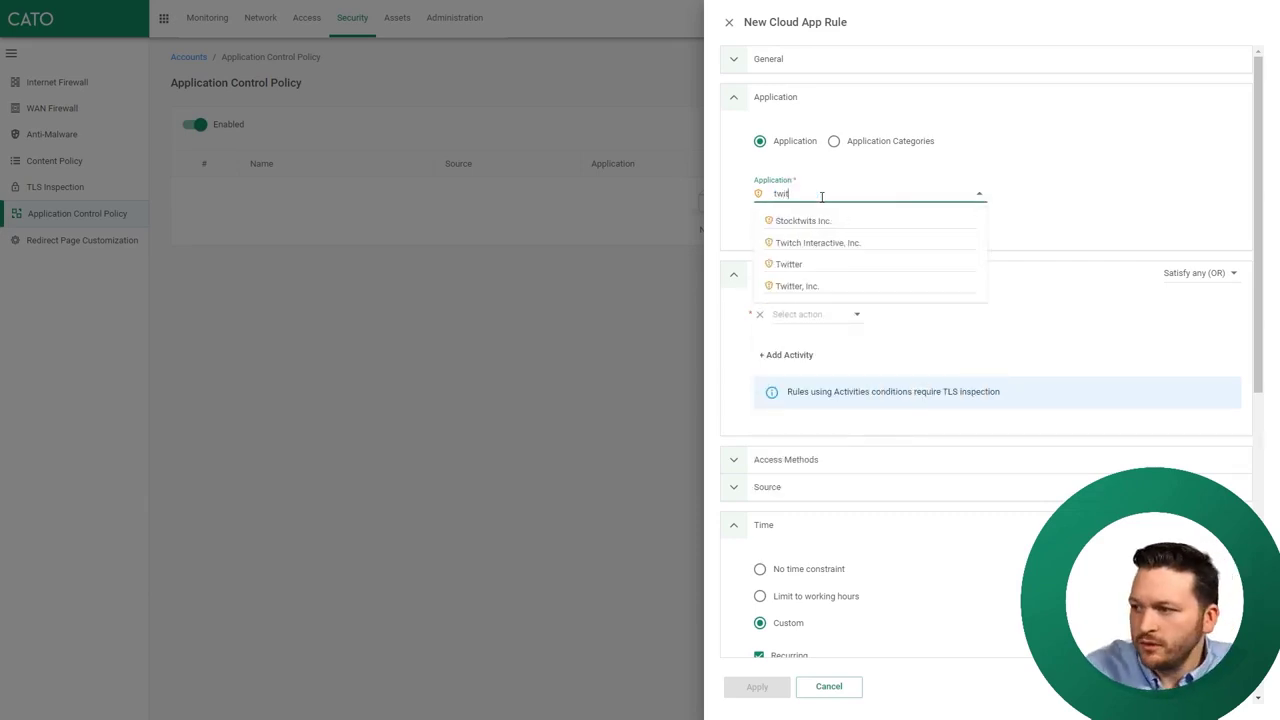
left_click(770, 263)
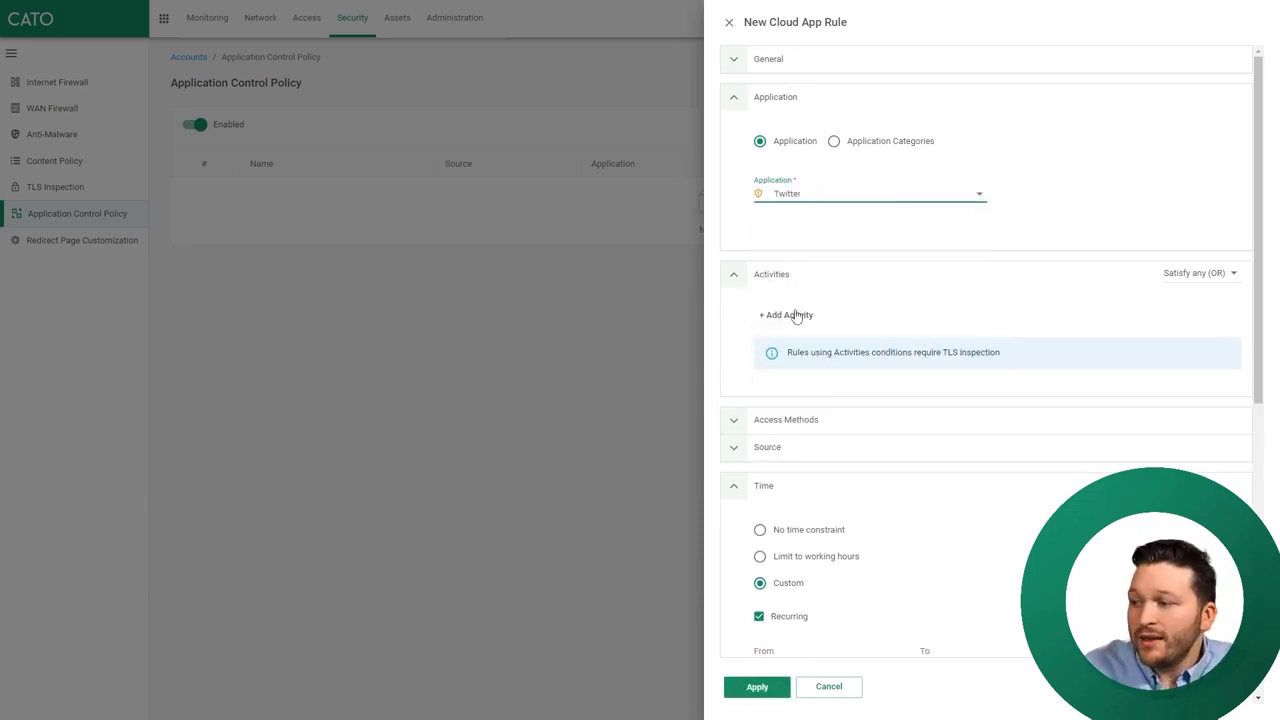
Step: Add Post as the Twitter activity the rule controls
left_click(790, 314)
left_click(805, 318)
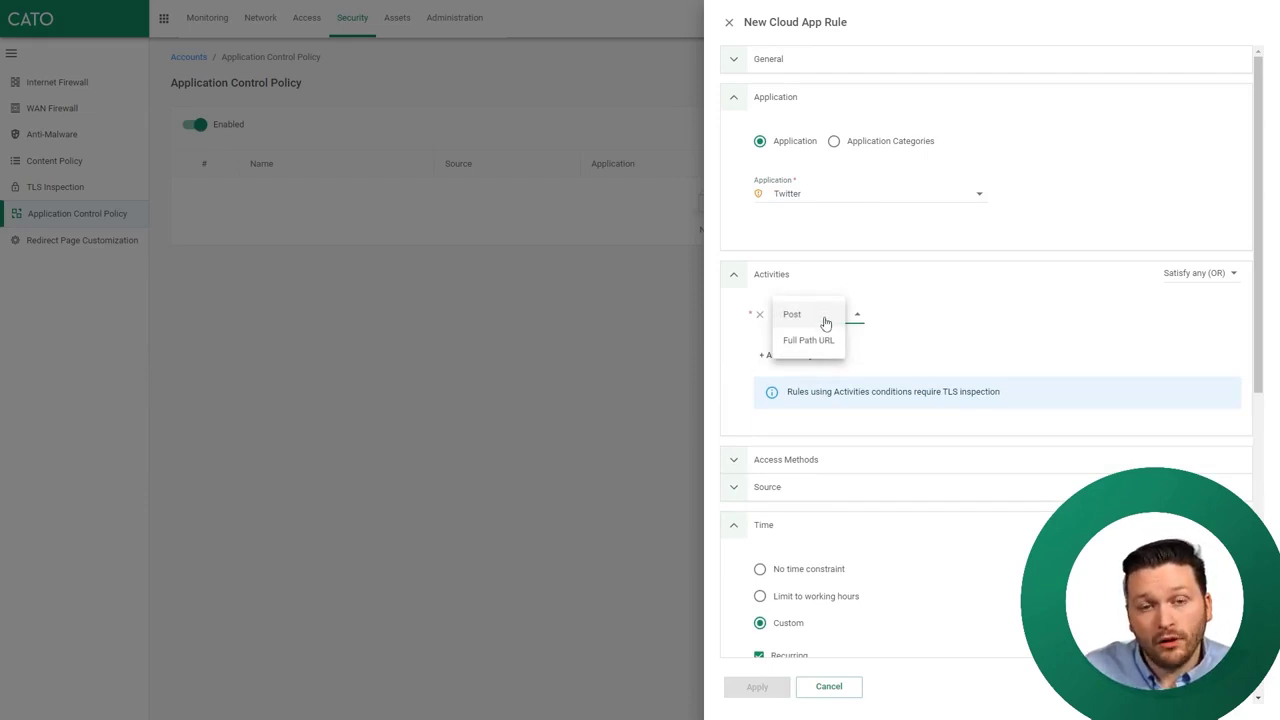
left_click(823, 316)
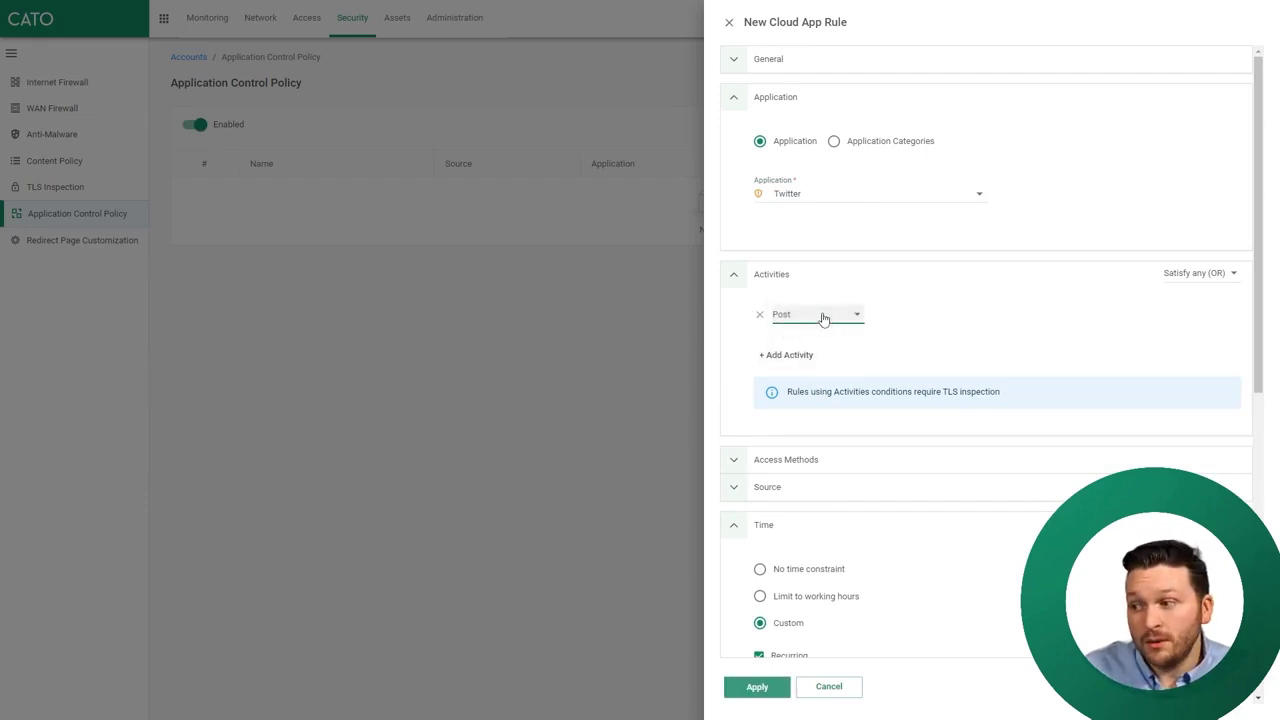
left_click(860, 462)
left_click(831, 400)
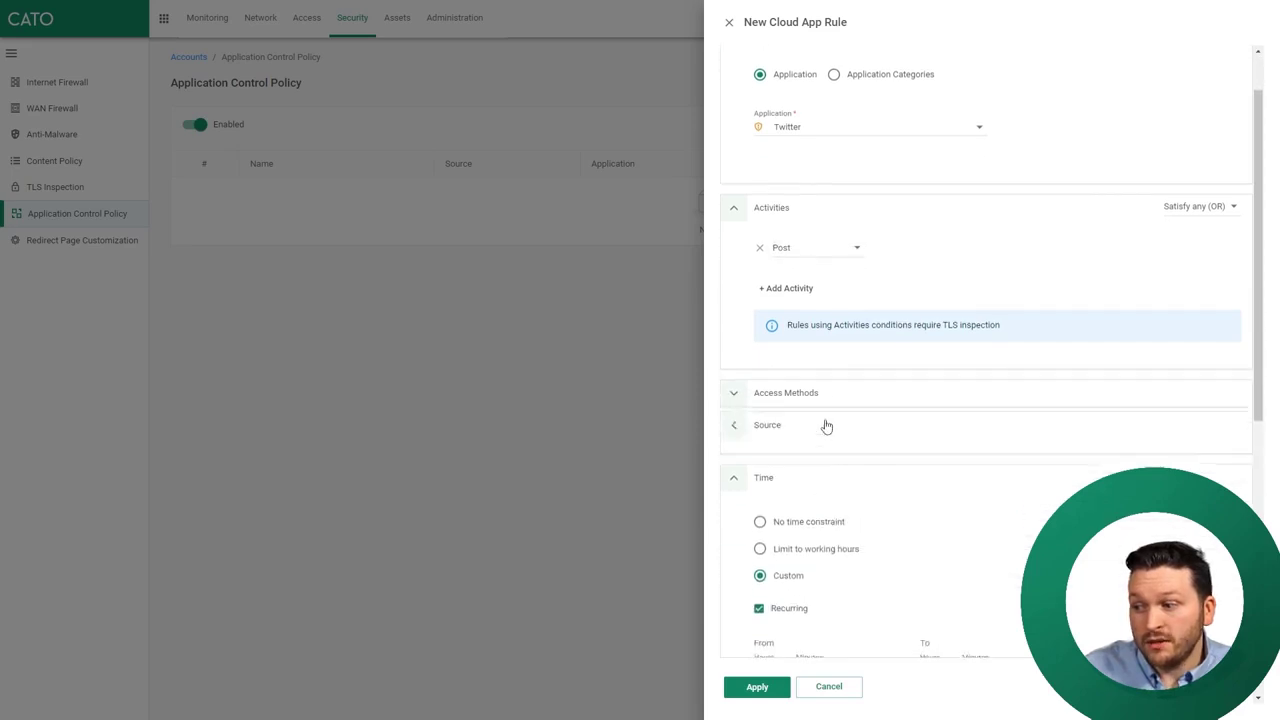
left_click(823, 423)
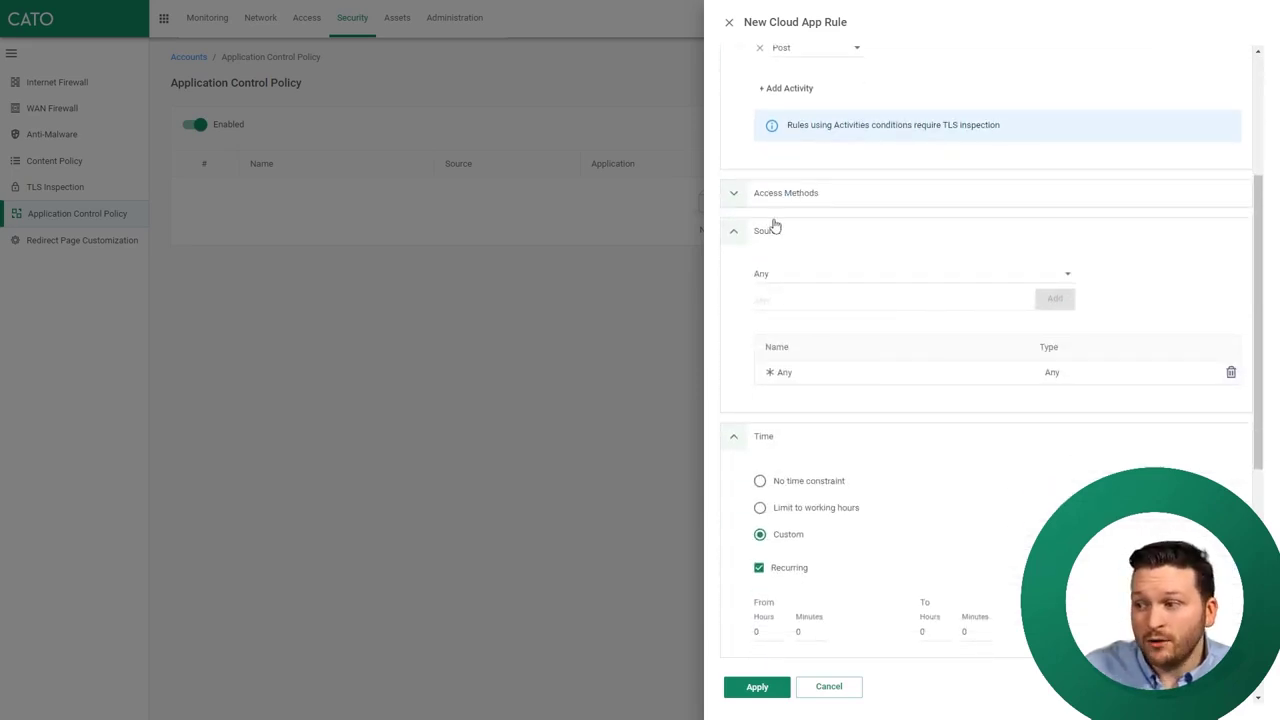
left_click(777, 230)
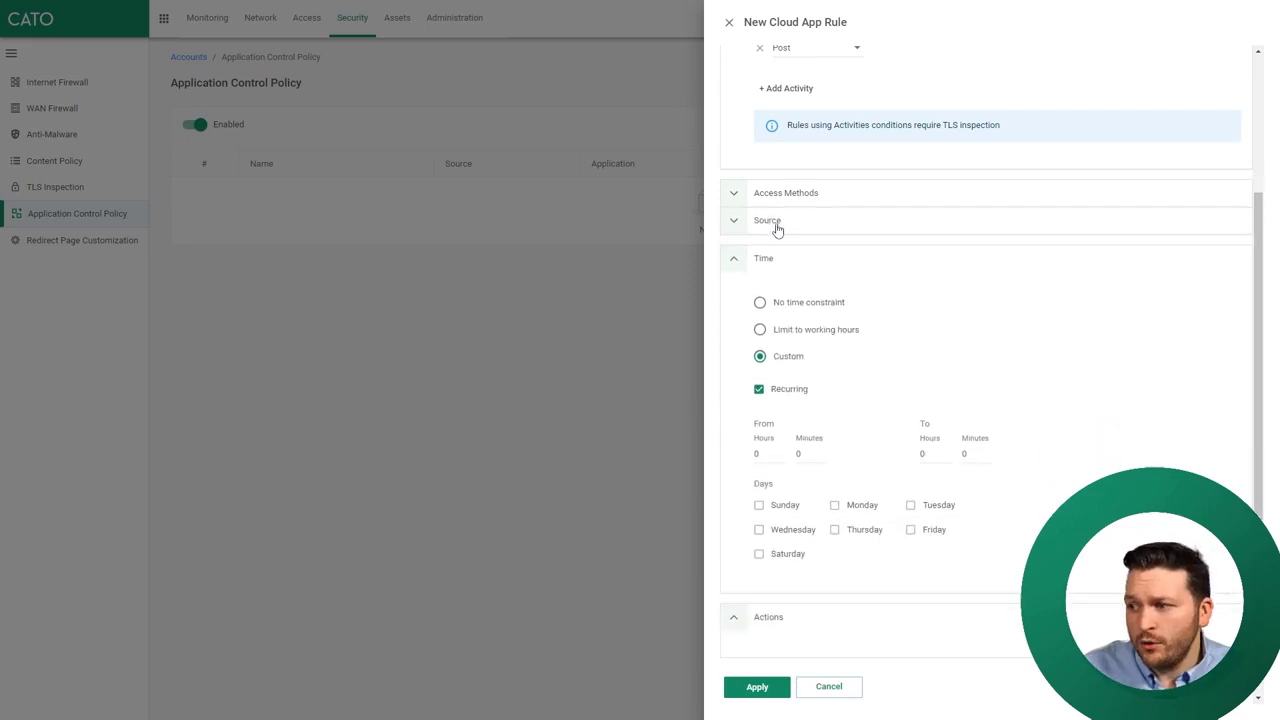
scroll(800, 340, "down", 1)
Step: Set No time constraint, turn off email notifications, and apply the Twitter Post block rule
left_click(779, 236)
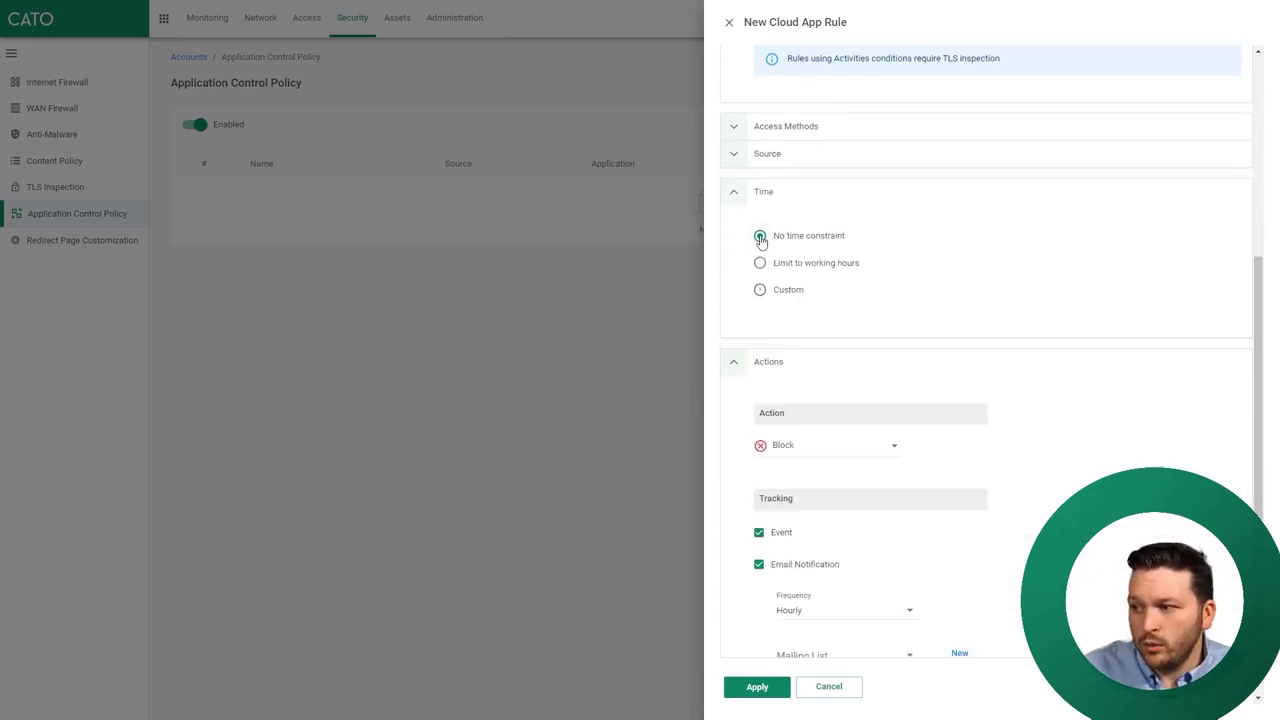
left_click(758, 196)
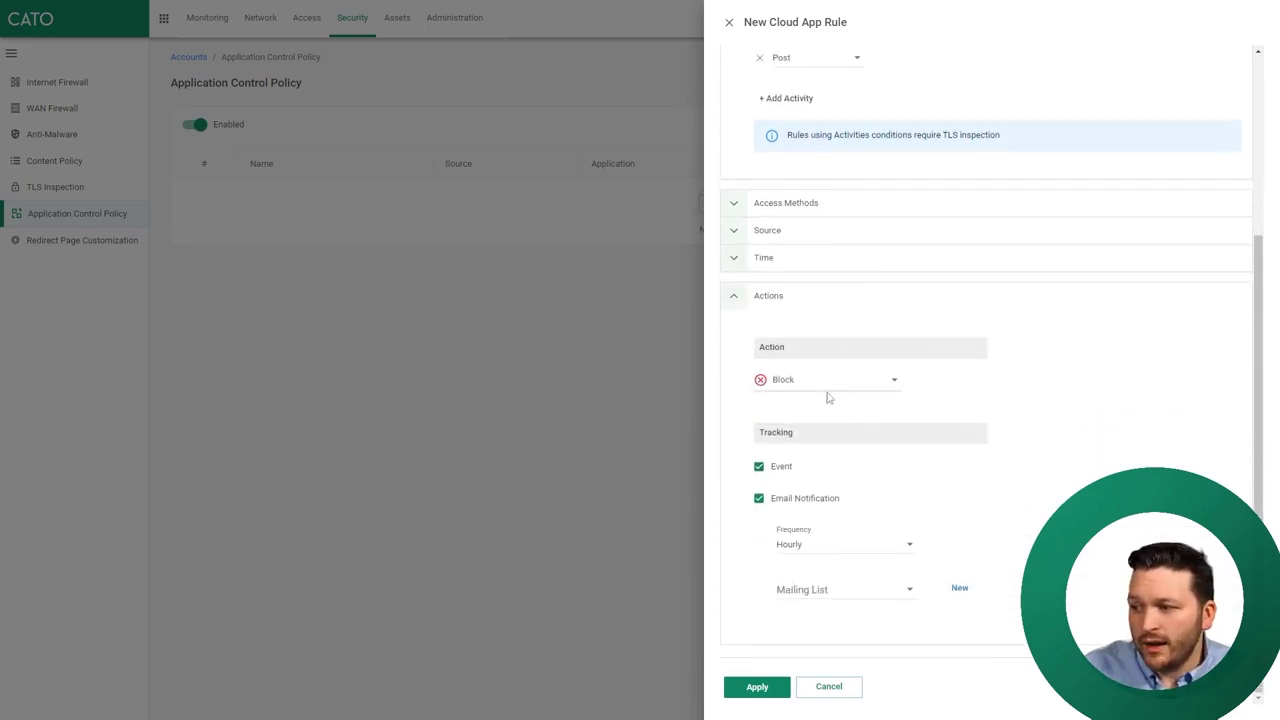
left_click(782, 503)
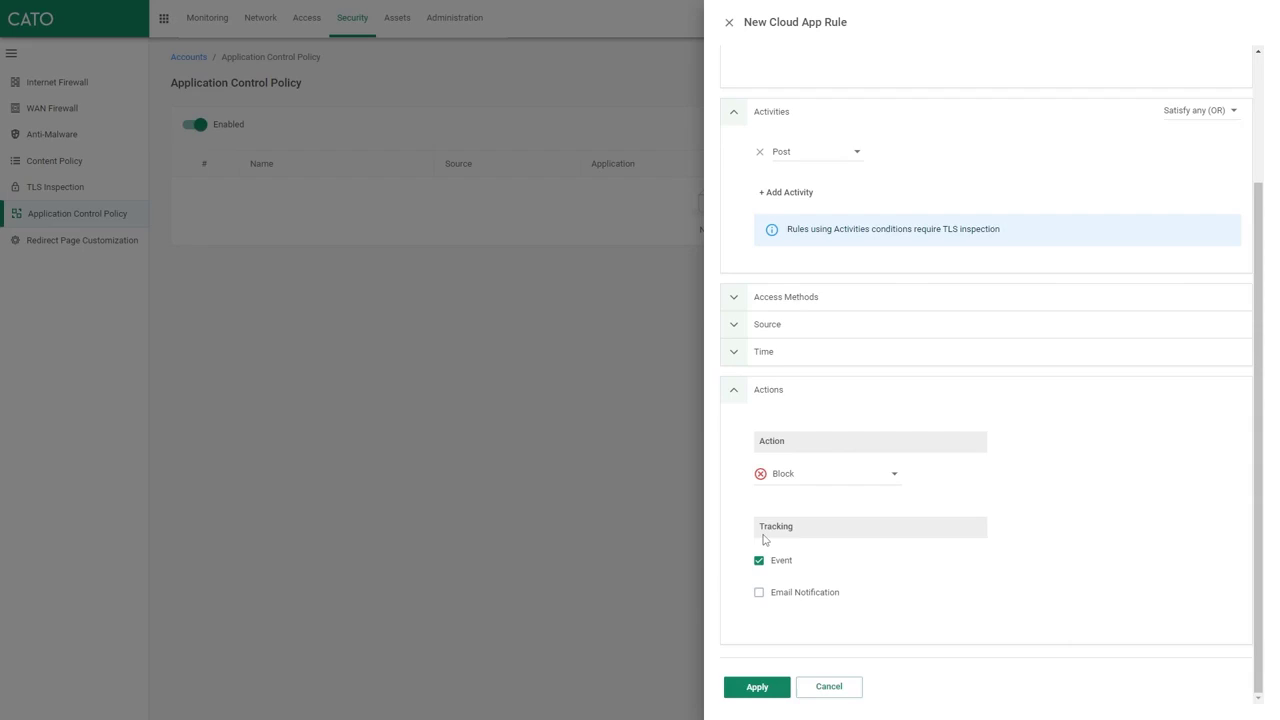
scroll(909, 389, "up", 2)
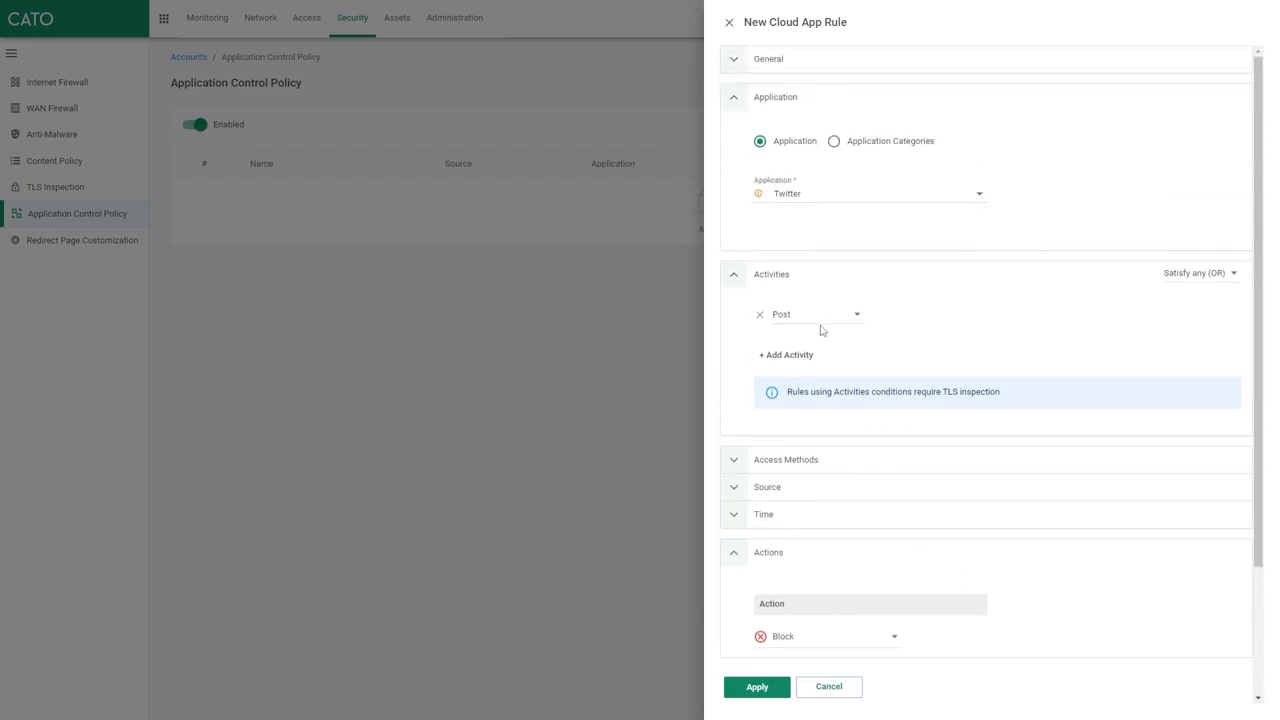
scroll(821, 330, "down", 2)
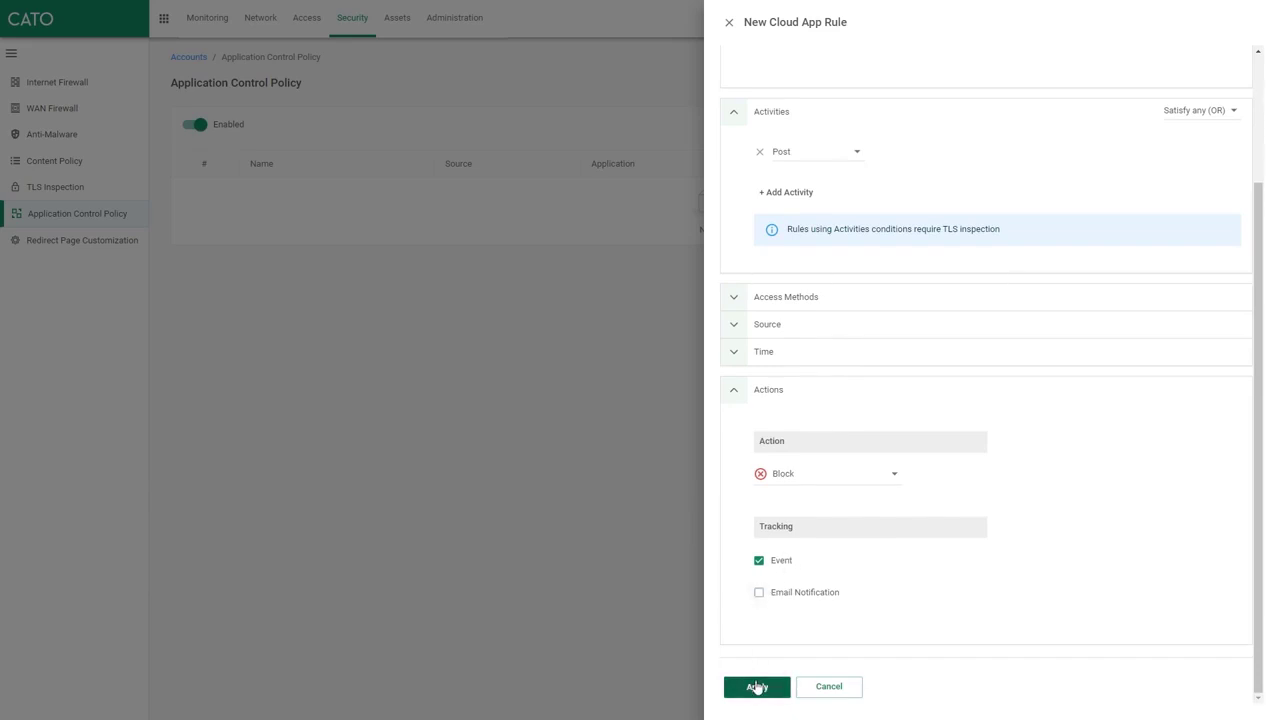
left_click(758, 688)
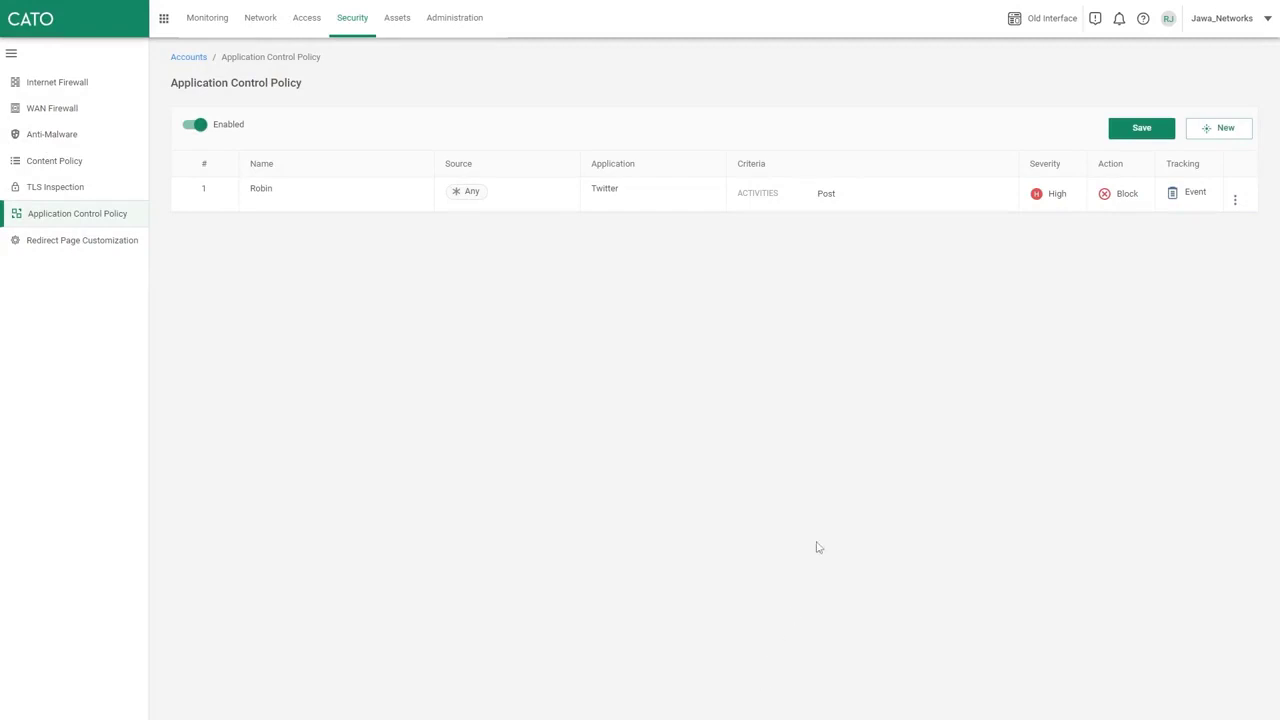
Step: Save the Application Control Policy with the new Twitter posting rule
left_click(1140, 134)
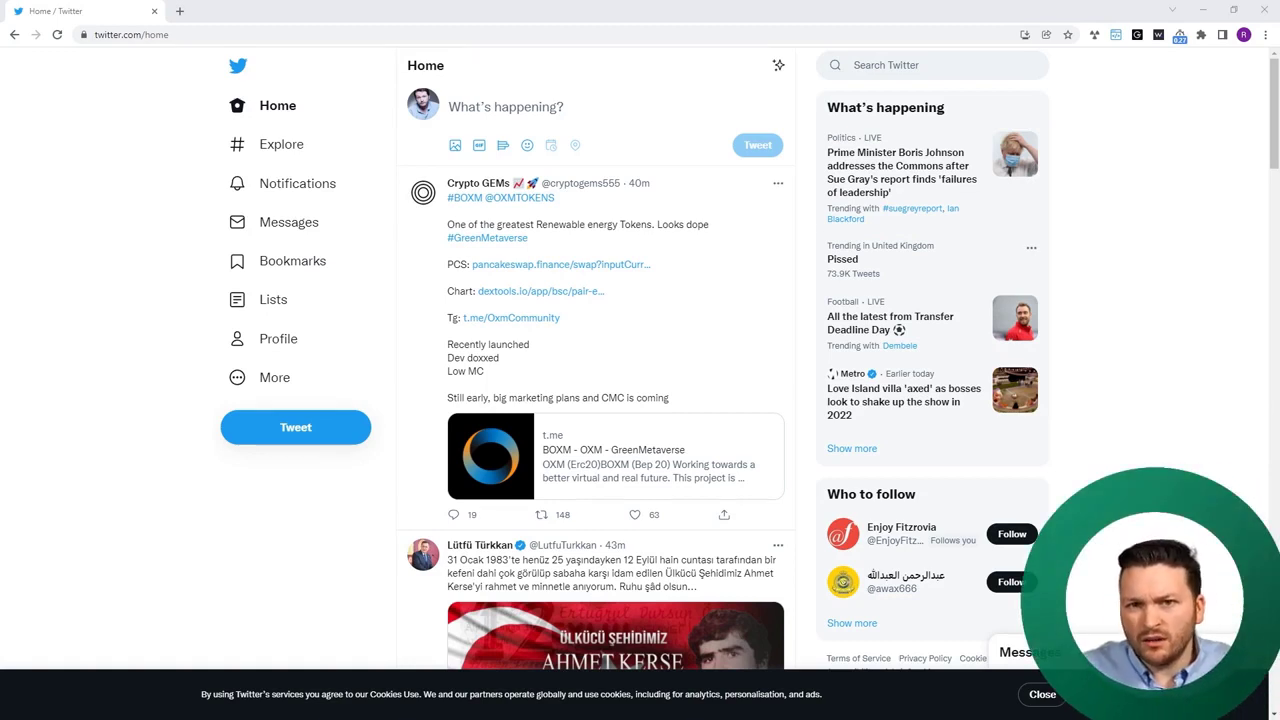
Step: Tweet "It's Tuesday" from the home timeline
left_click(603, 108)
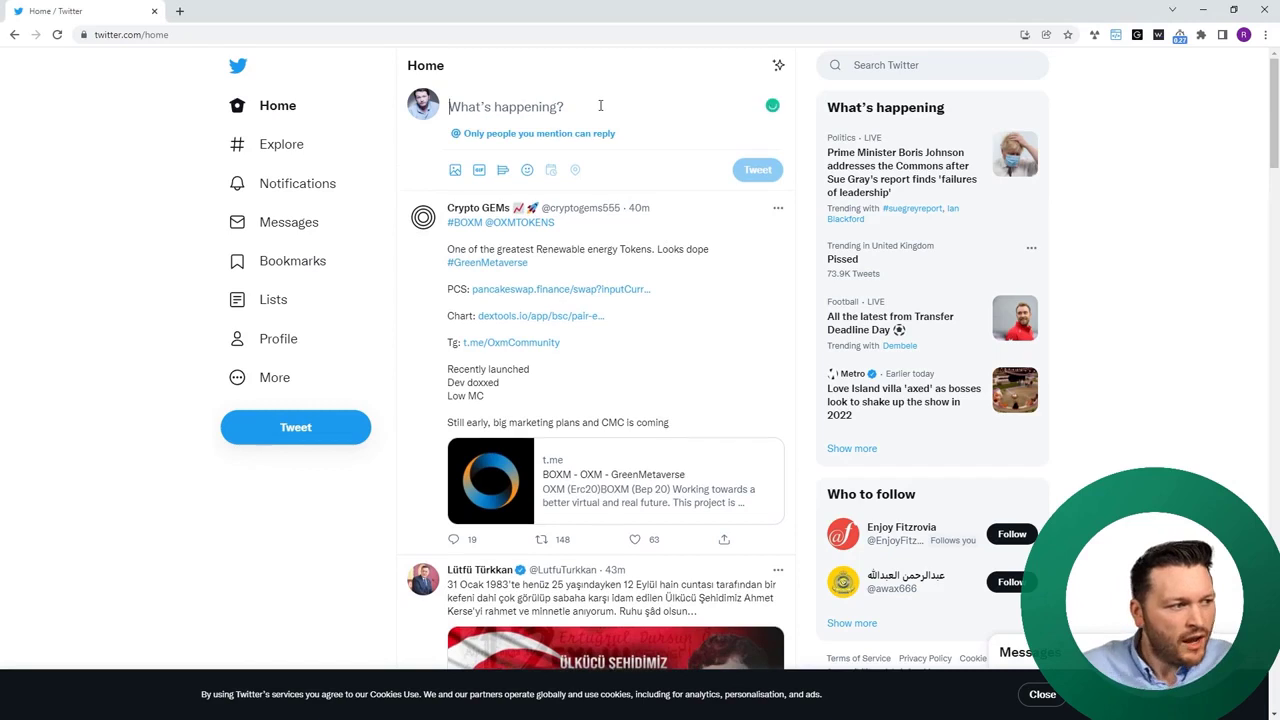
type("It")
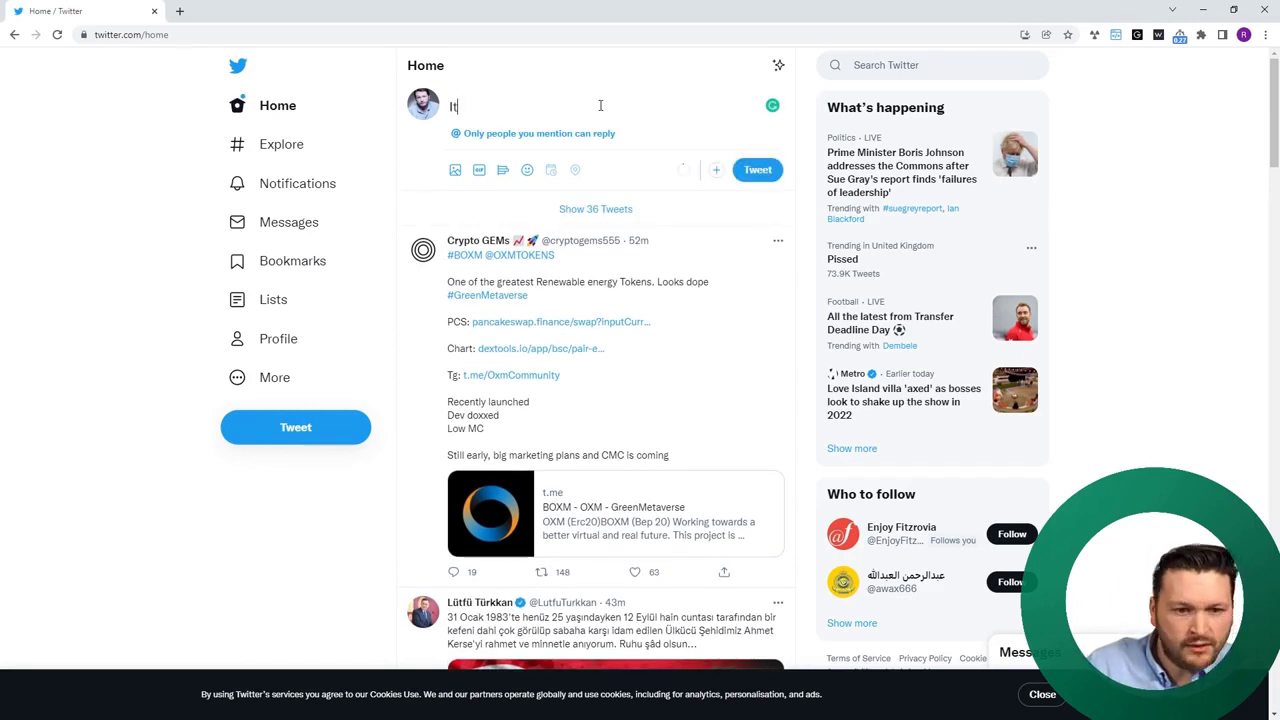
type("'s Tuesday")
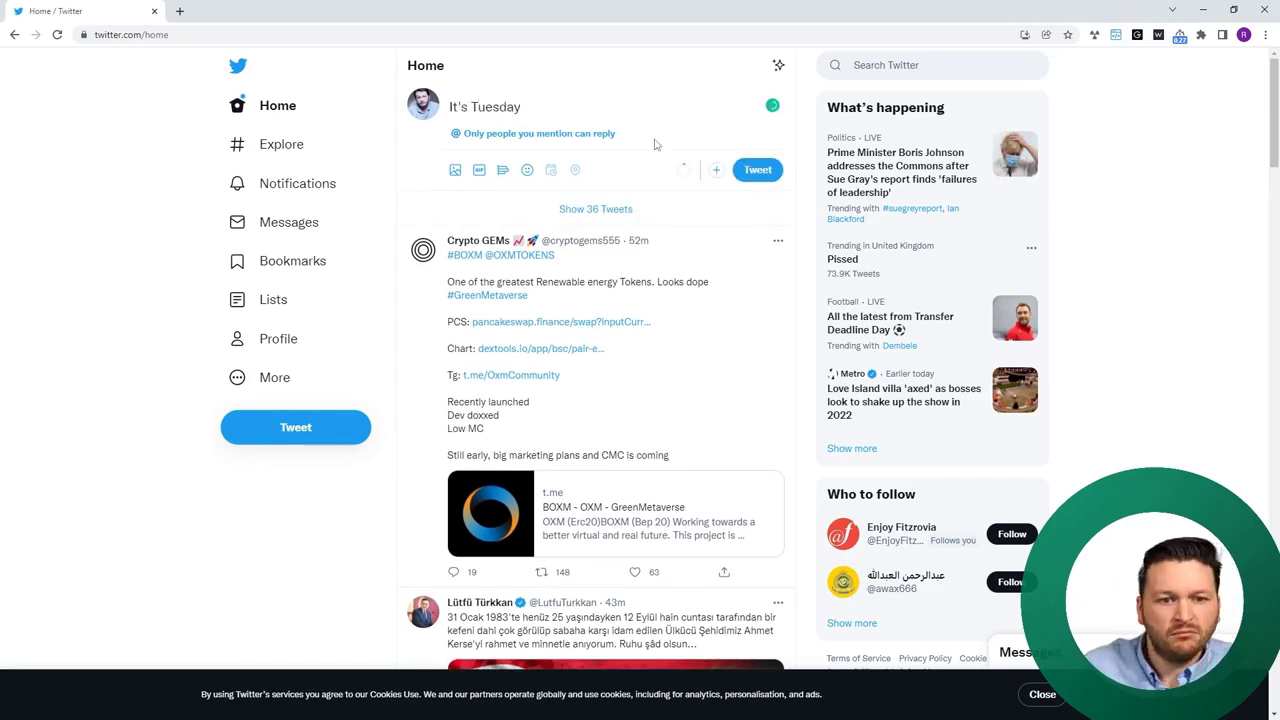
left_click(764, 174)
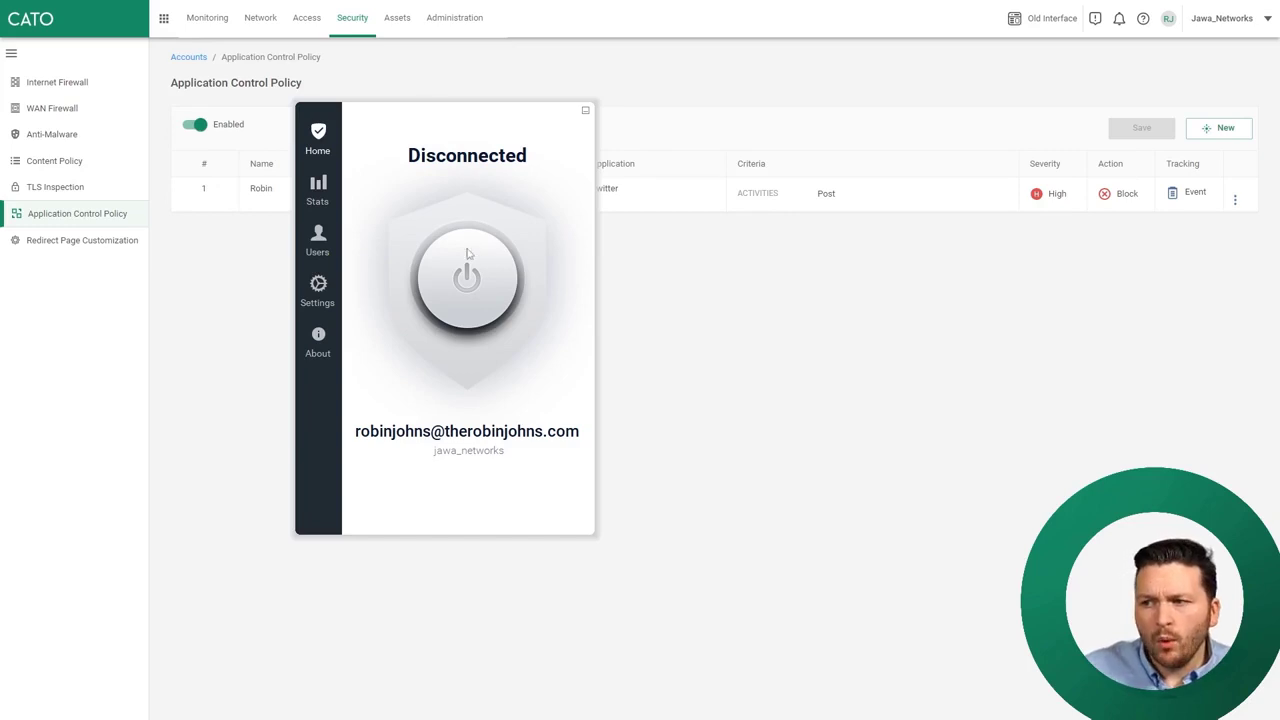
Step: Connect the Cato Client to the network
left_click(485, 276)
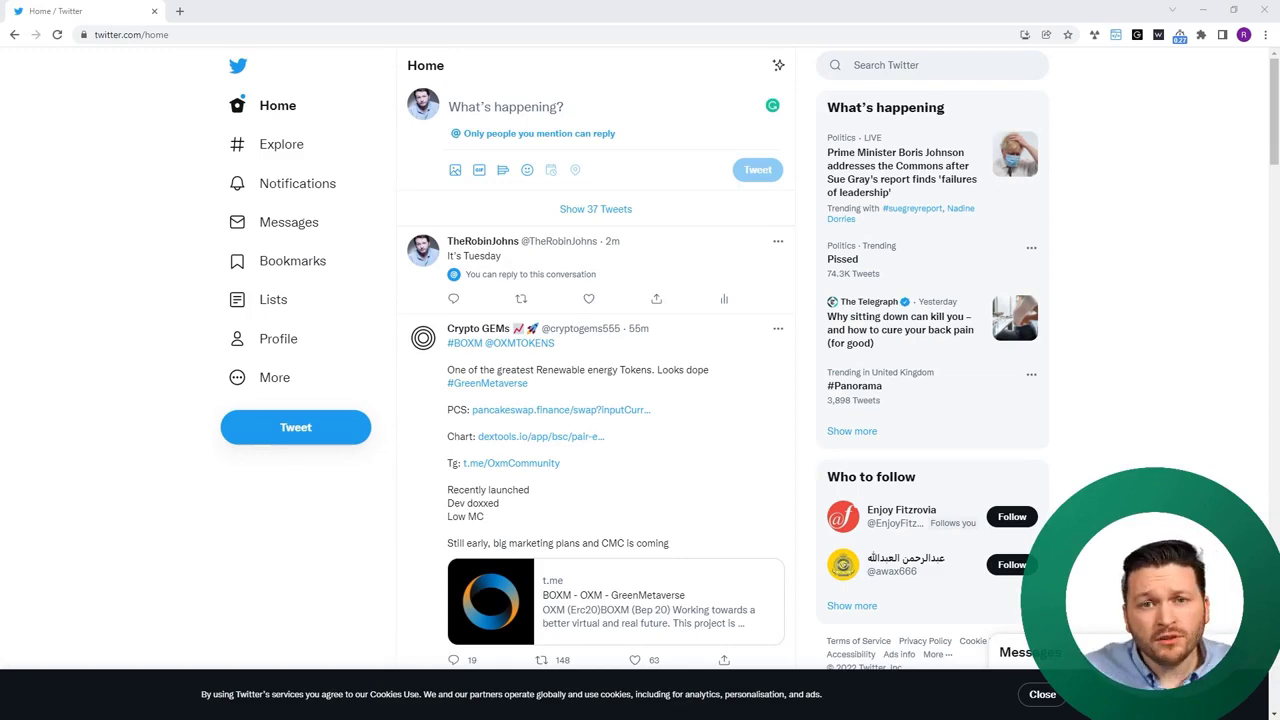
Step: Try posting the tweet "It's Tuesday aGAIN", which fails with a "Something went wrong" error
left_click(497, 105)
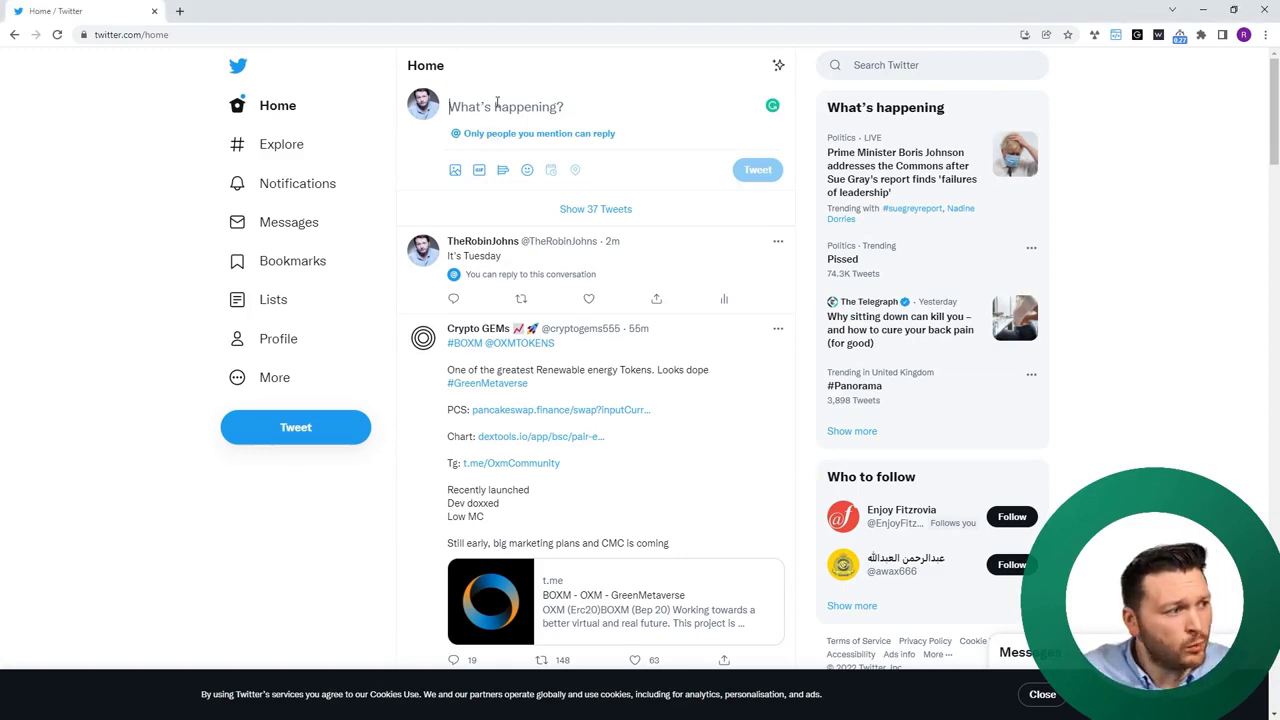
type("It's Tue")
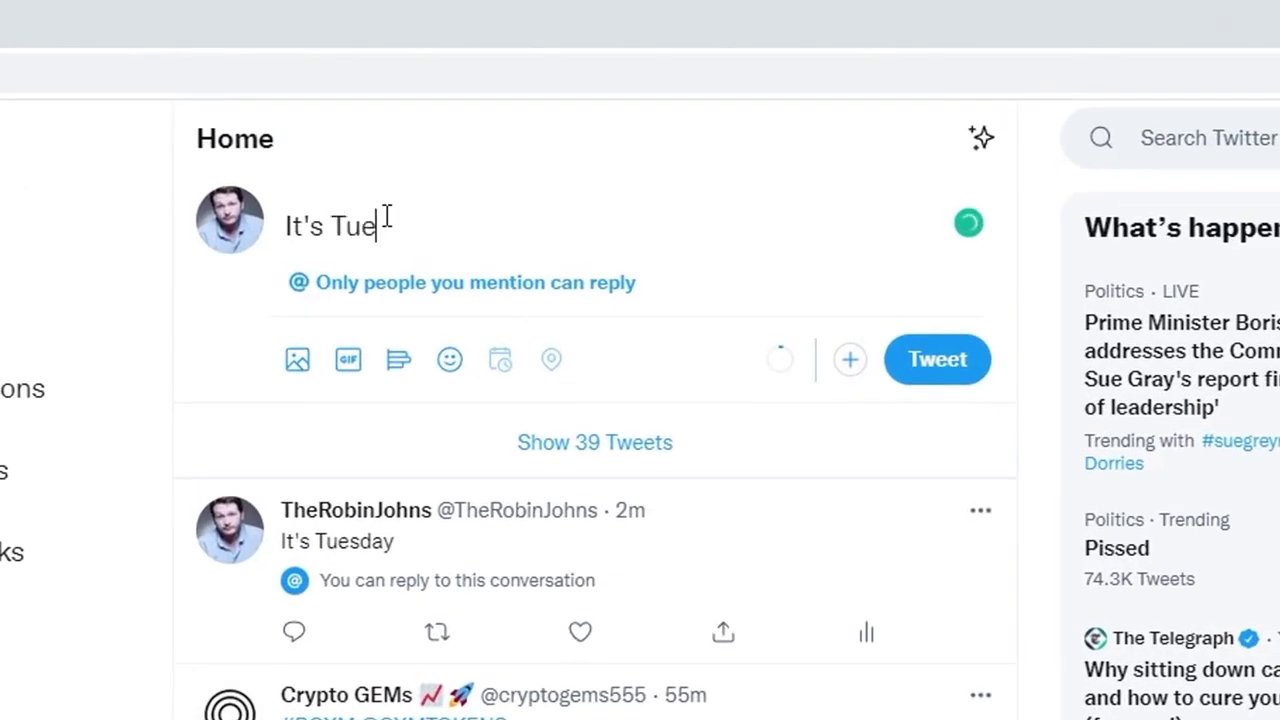
type("sday aGAIN")
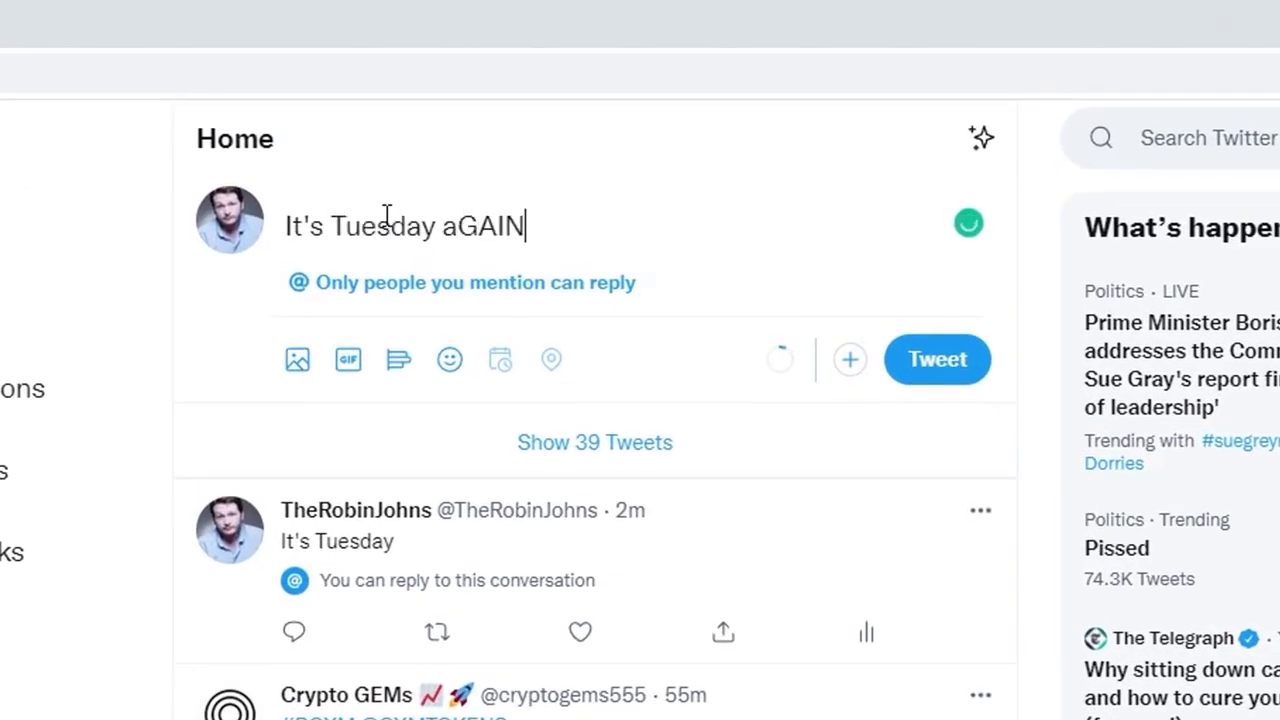
left_click(937, 359)
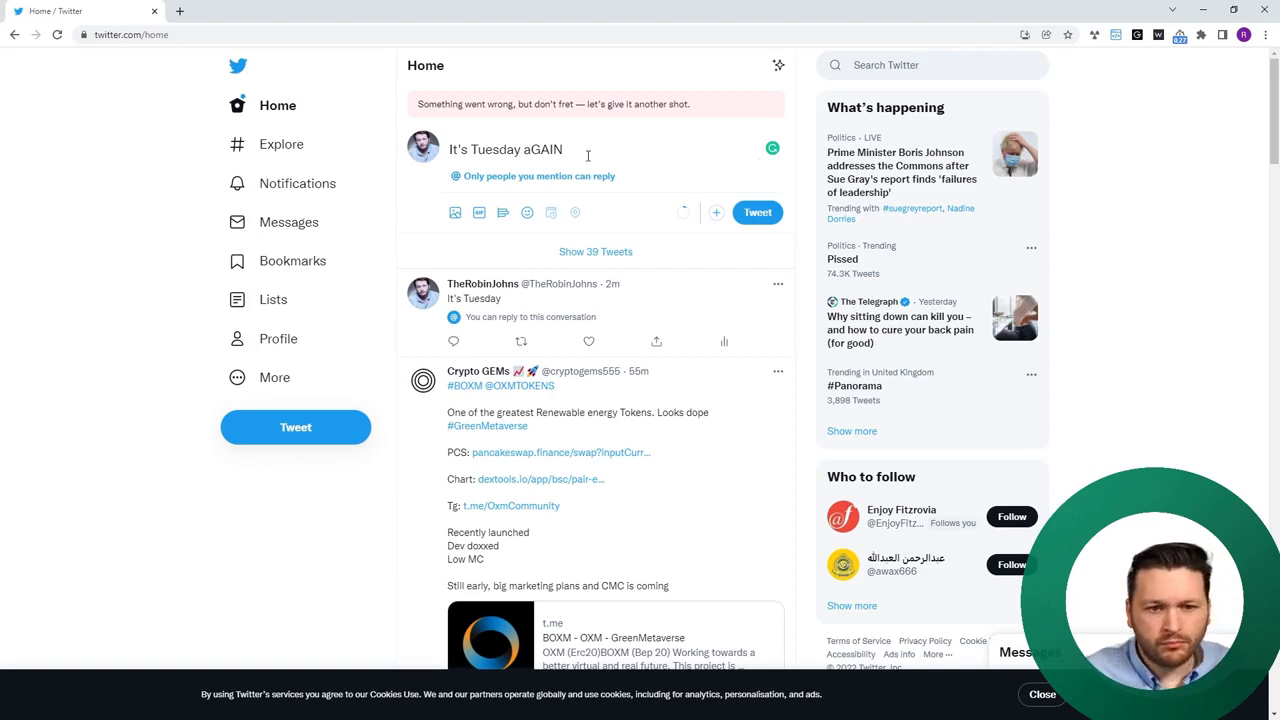
left_click_drag(565, 150, 521, 150)
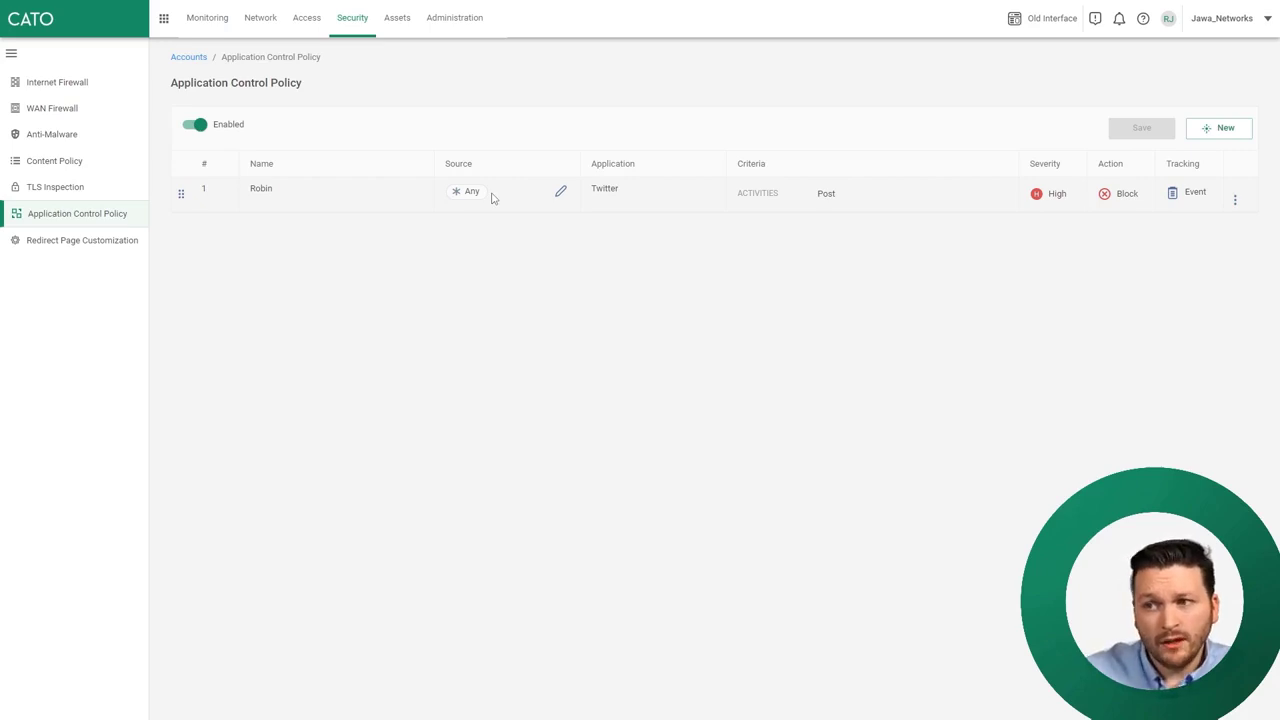
Step: Switch to the Monitoring area, which lands on the Topology page
left_click(213, 27)
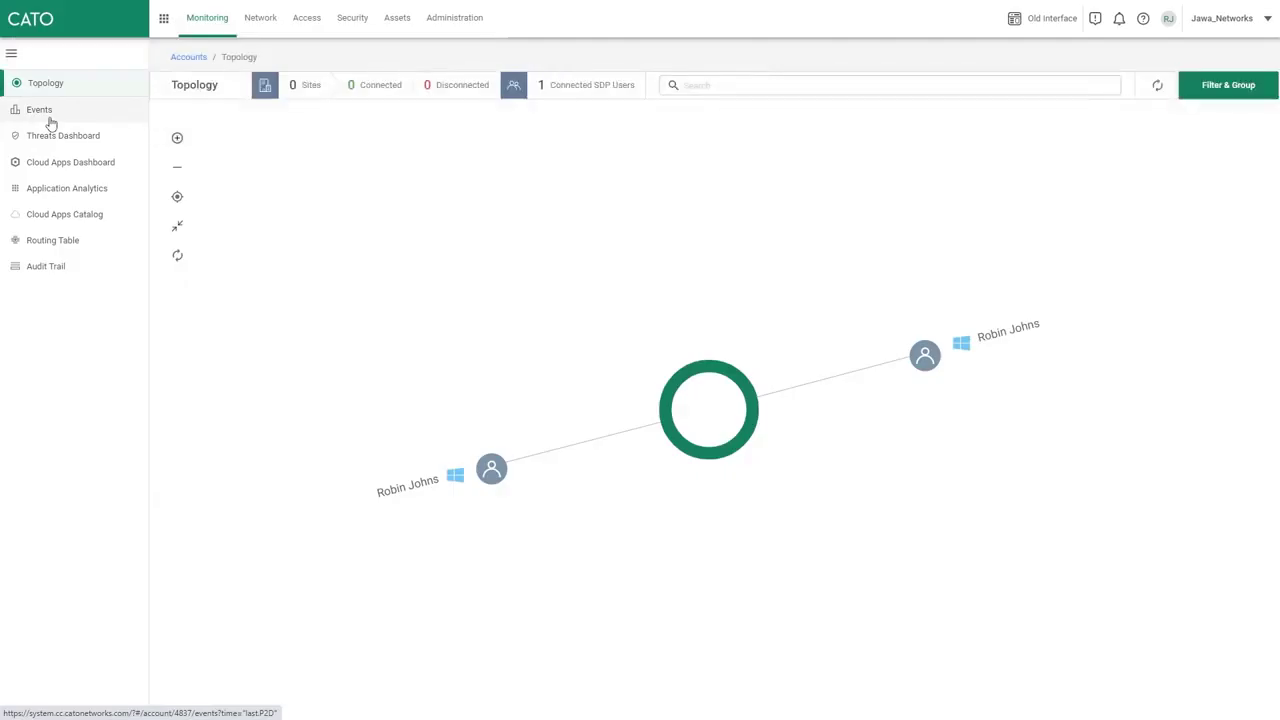
Step: Show the Events log filtered by the Apps Security preset, listing four Twitter Block events
left_click(48, 112)
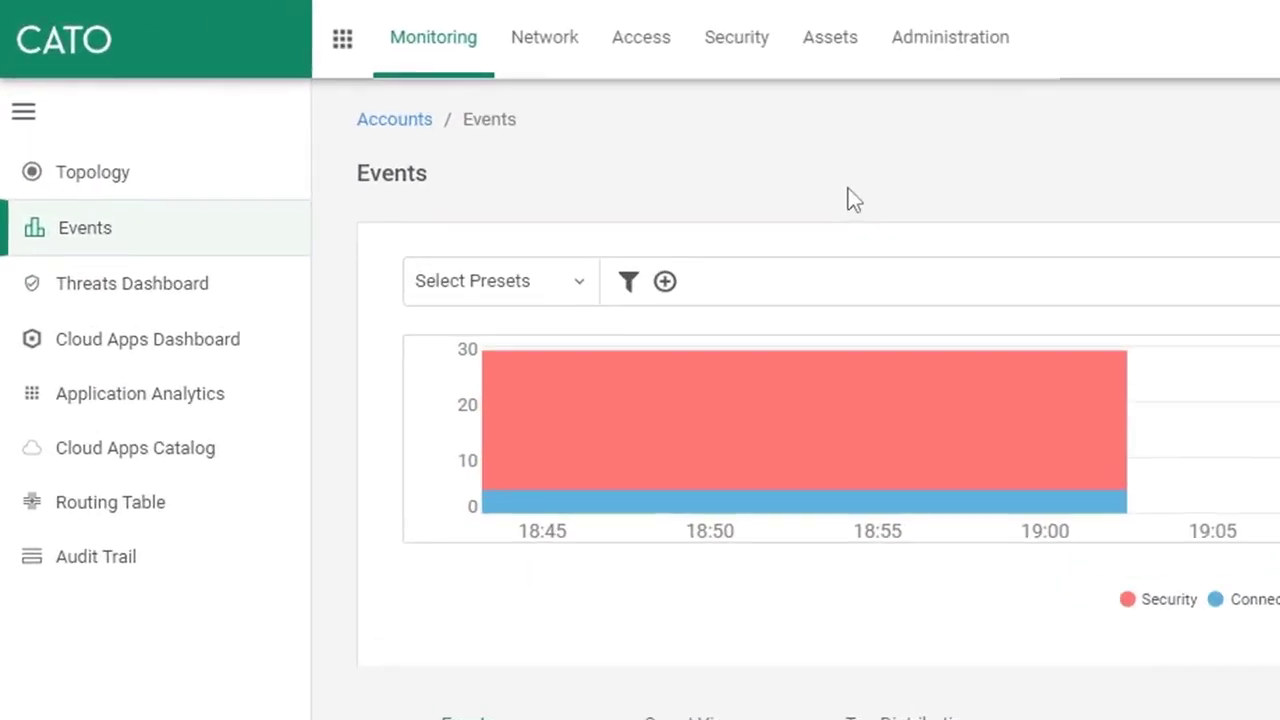
left_click(524, 288)
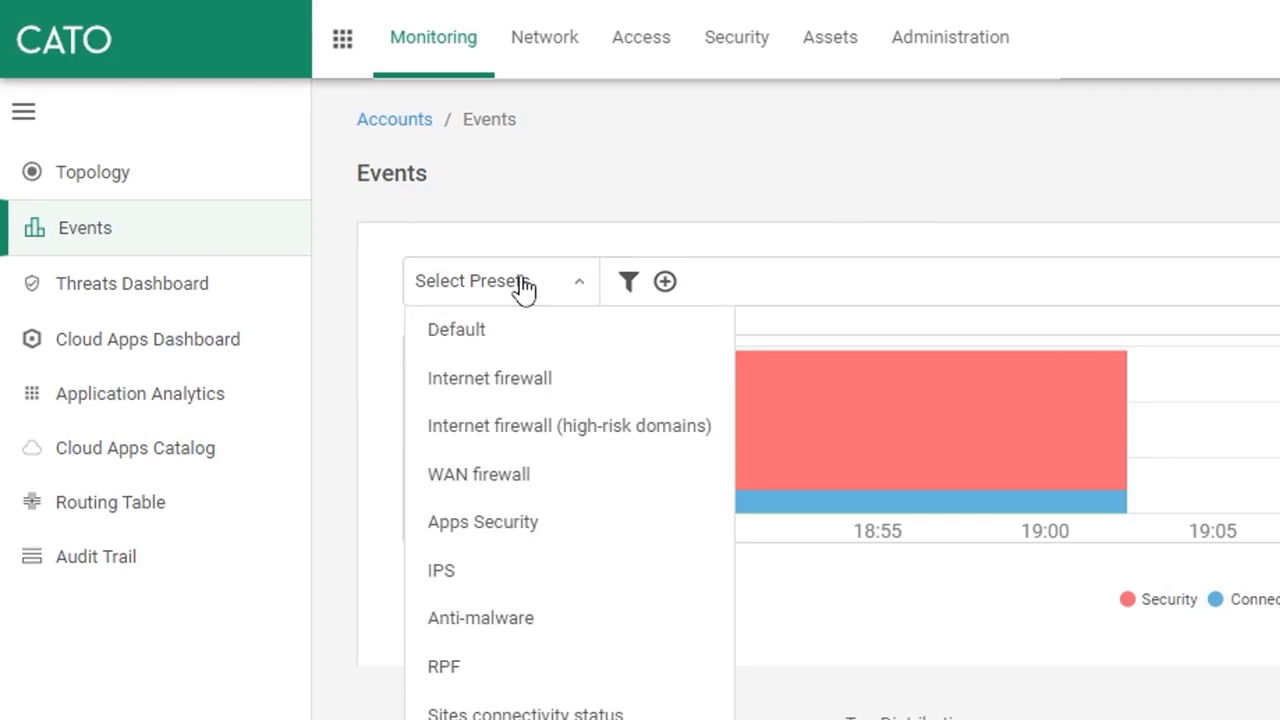
left_click(558, 540)
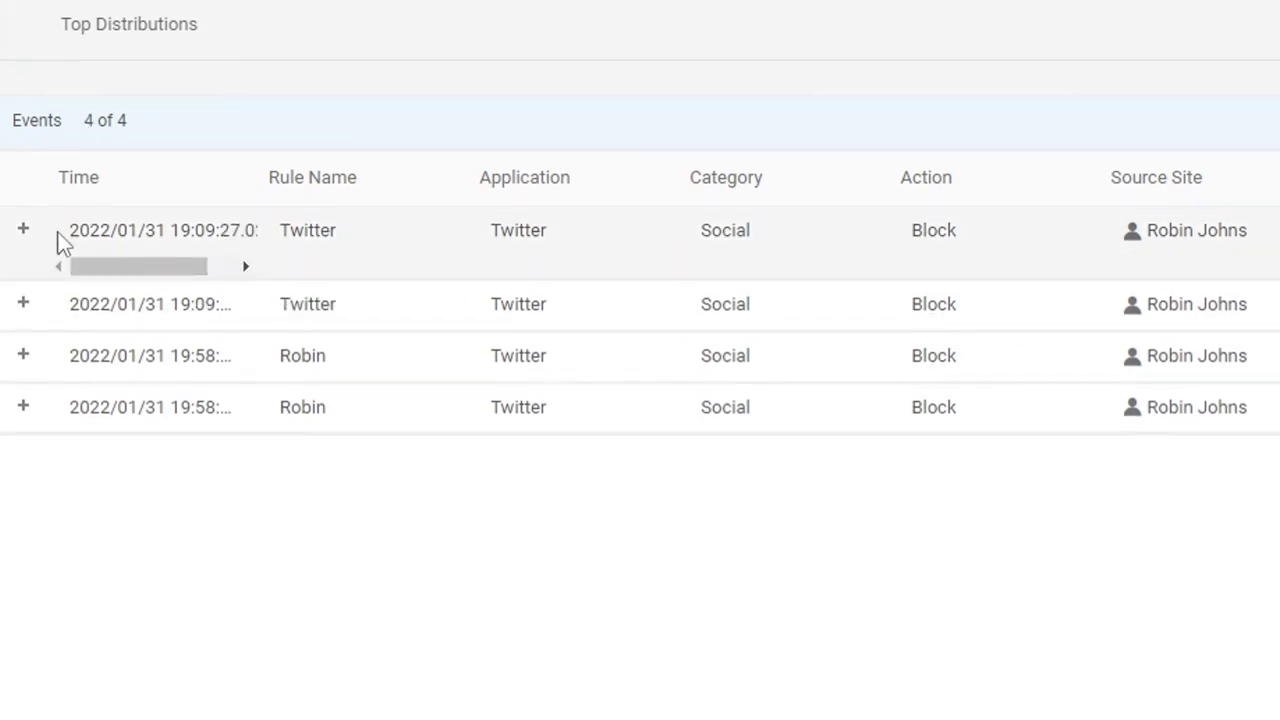
Step: Expand the first Twitter event to see its Post activity on twitter.com blocked by rule Twitter
left_click(23, 232)
scroll(430, 160, "down", 8)
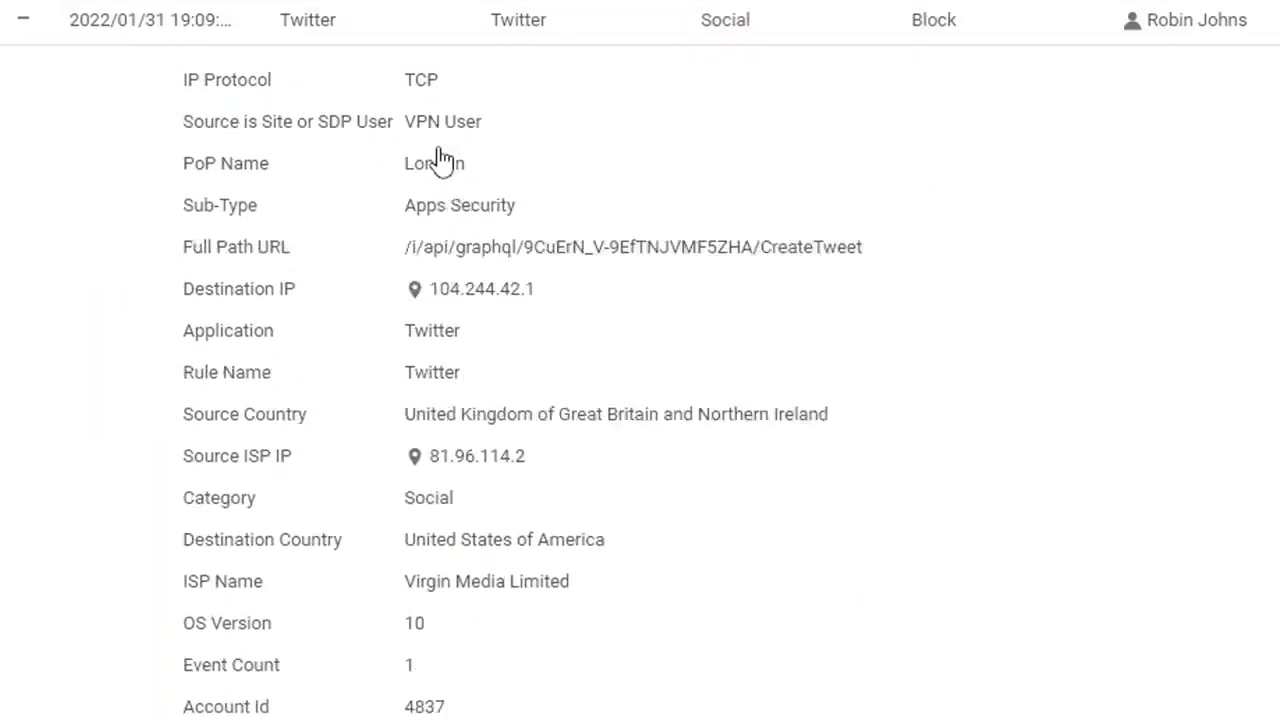
scroll(440, 160, "down", 5)
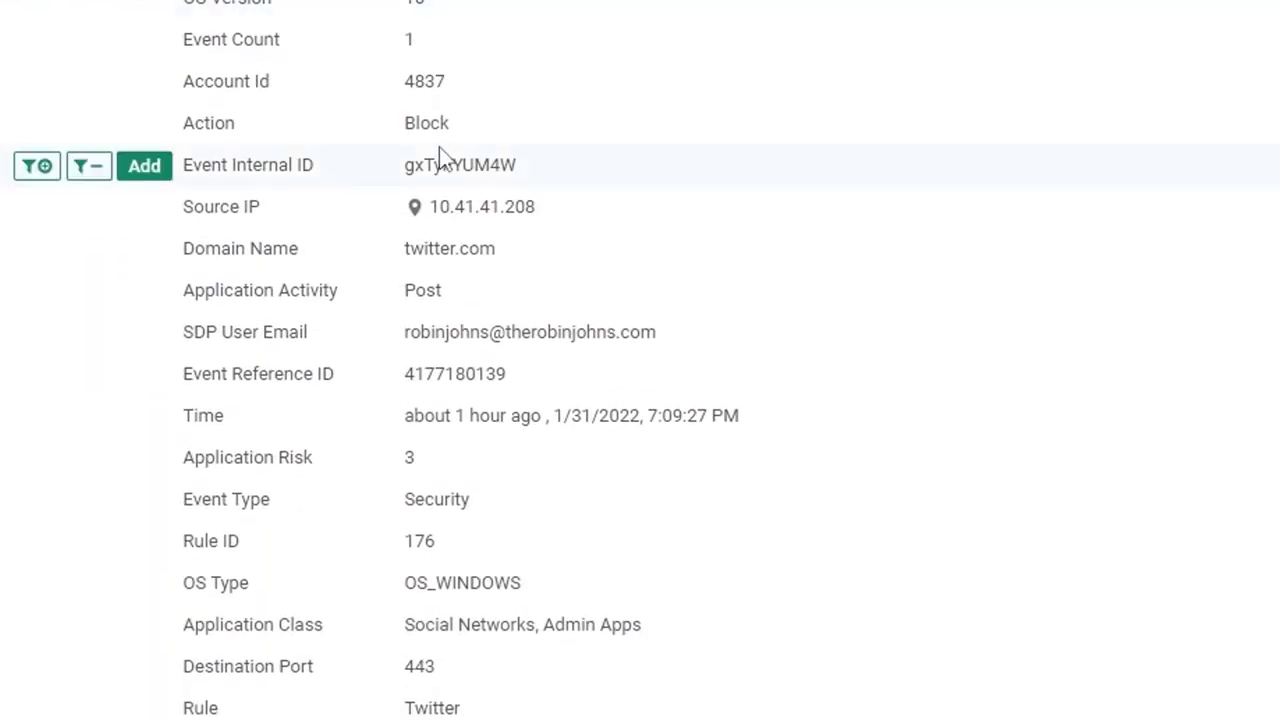